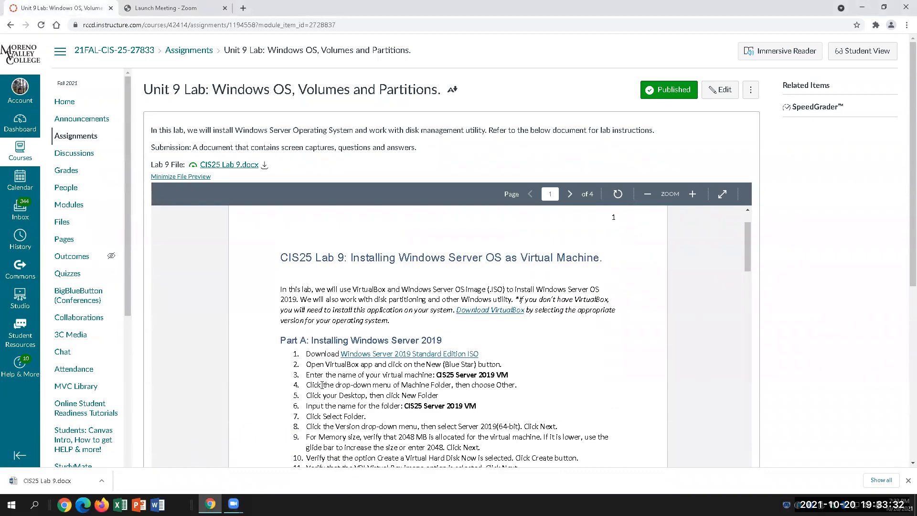
scroll(384, 436, down, 1)
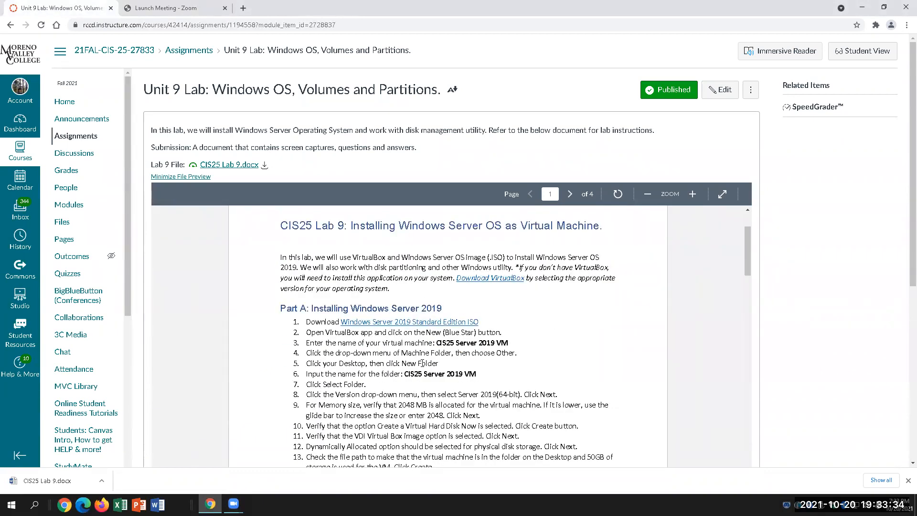
Follow the Windows Server 2019 Standard Edition ISO link in the Lab 9 instructions.
click(414, 322)
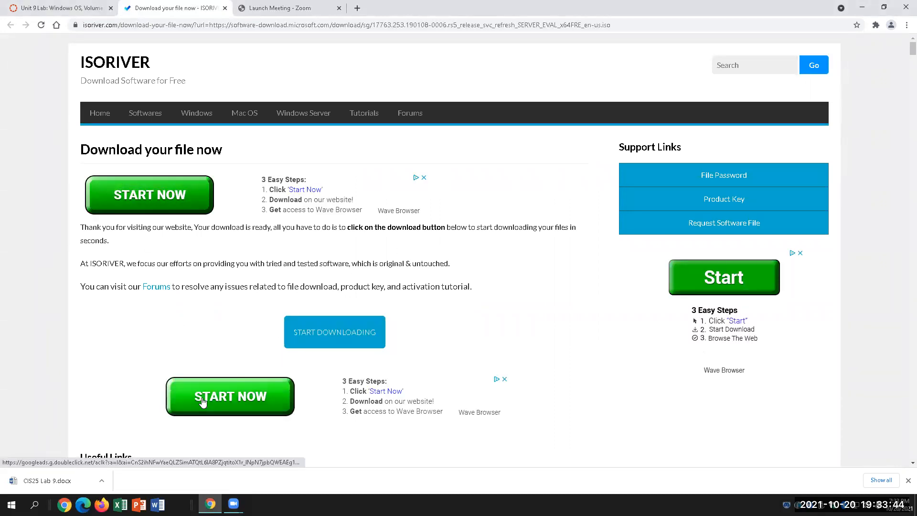
Download the Windows Server 2019 ISO and save it to the Downloads folder.
click(347, 339)
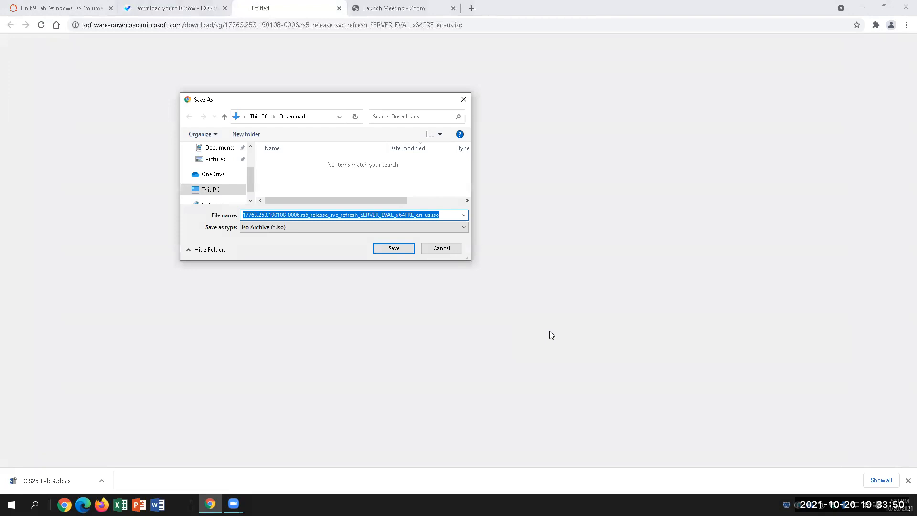
click(388, 249)
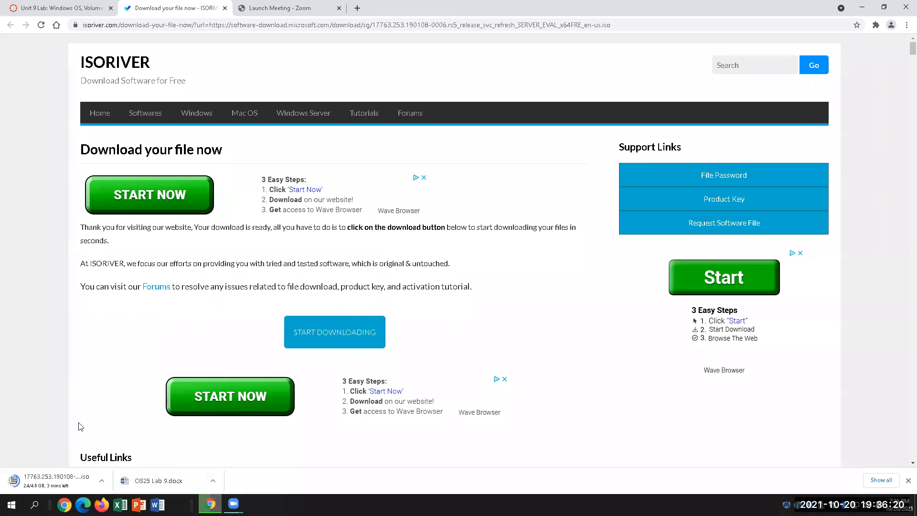
Open CIS25 Lab 9.docx, enable editing, and zoom the document to 150%.
click(158, 481)
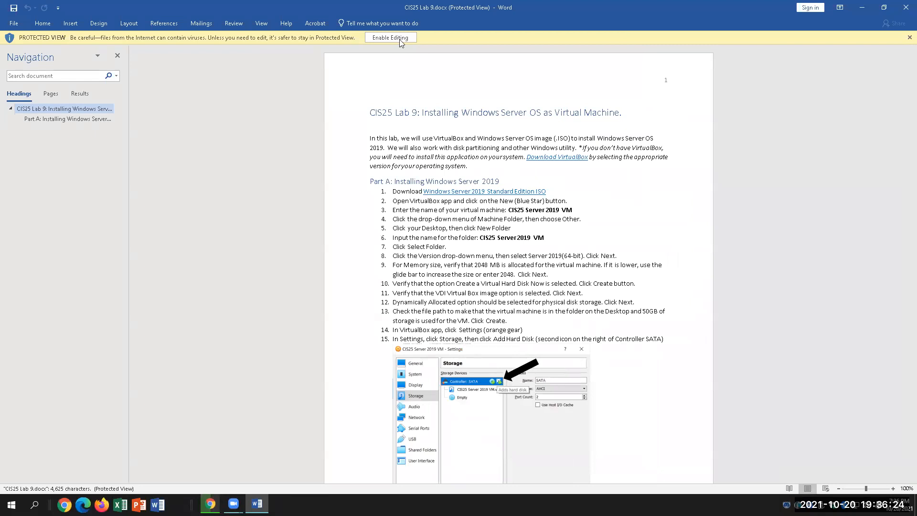
click(400, 38)
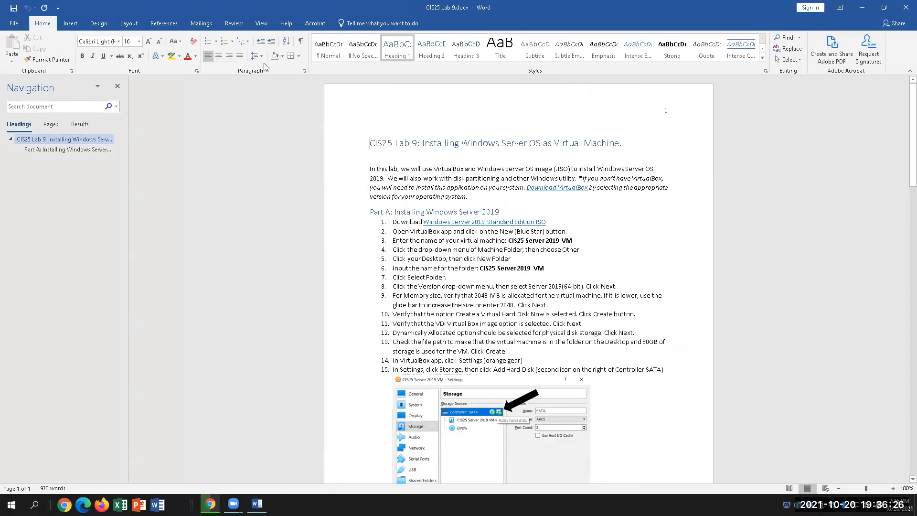
click(261, 23)
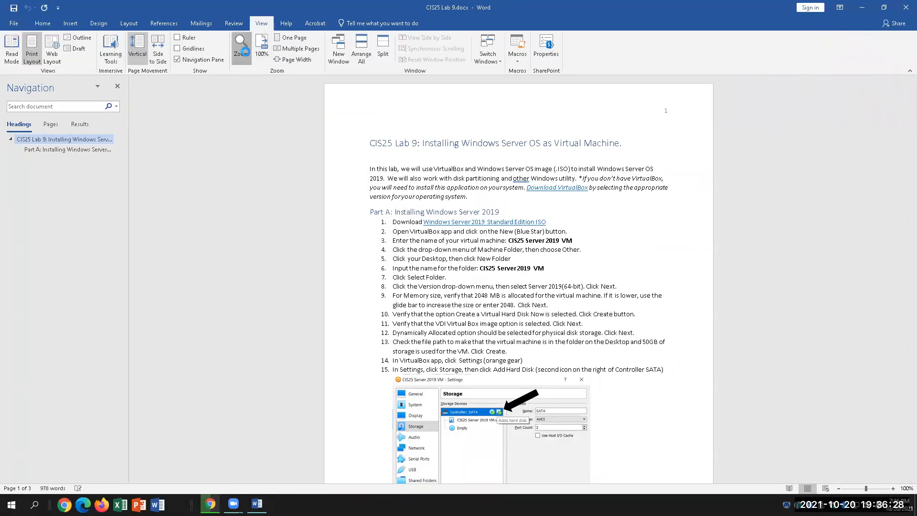
click(247, 56)
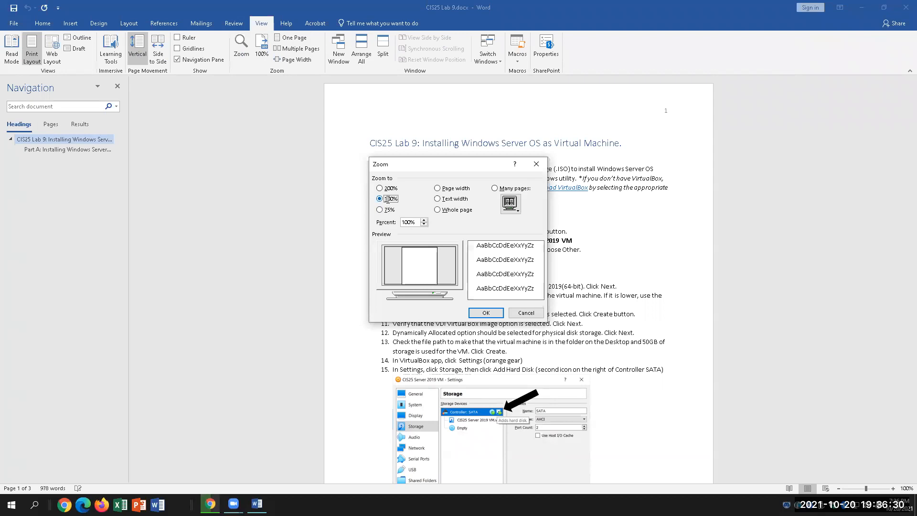
key(Tab)
text(150)
key(Return)
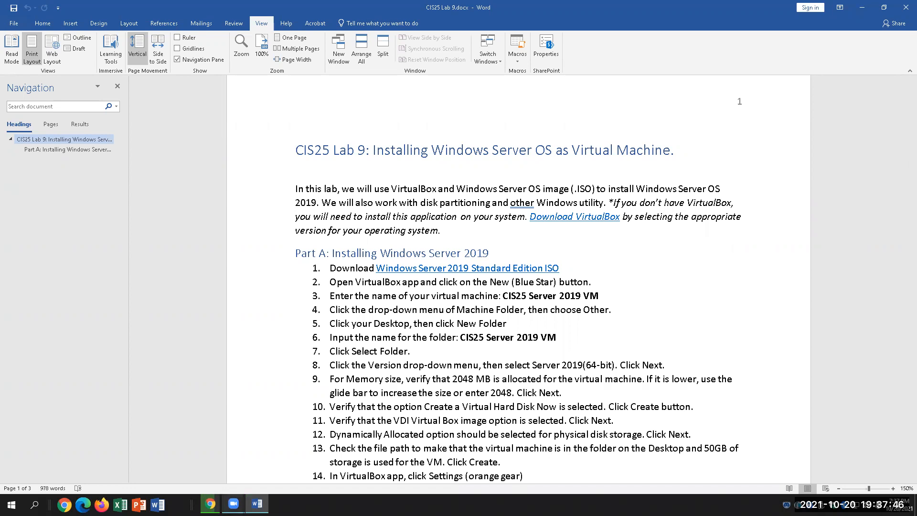
mouse_move(233, 503)
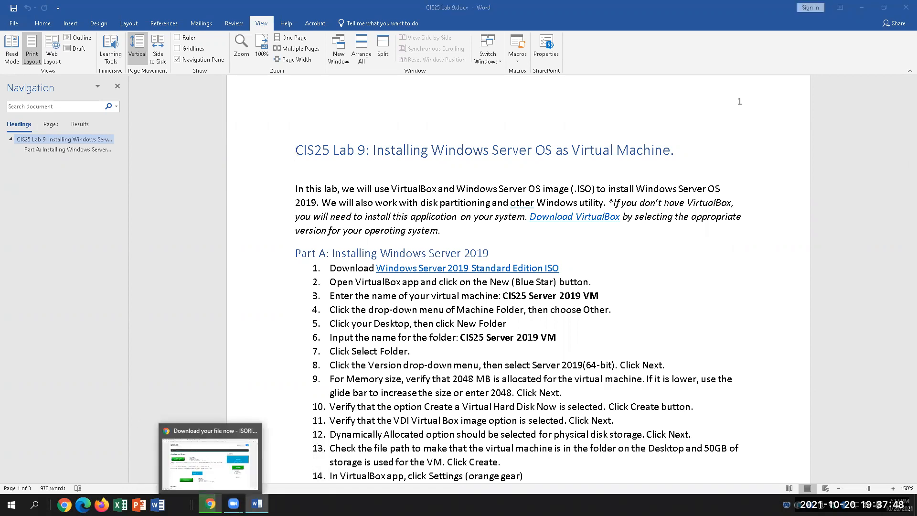
click(210, 504)
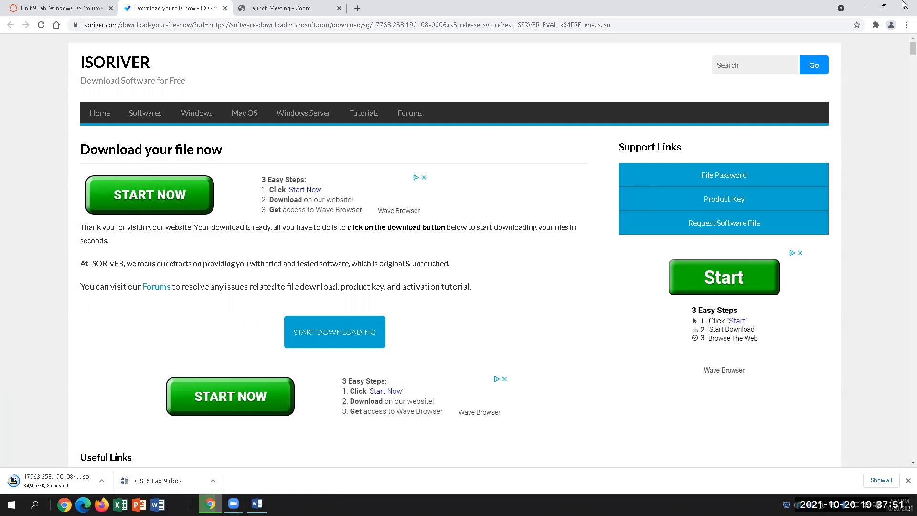
click(862, 8)
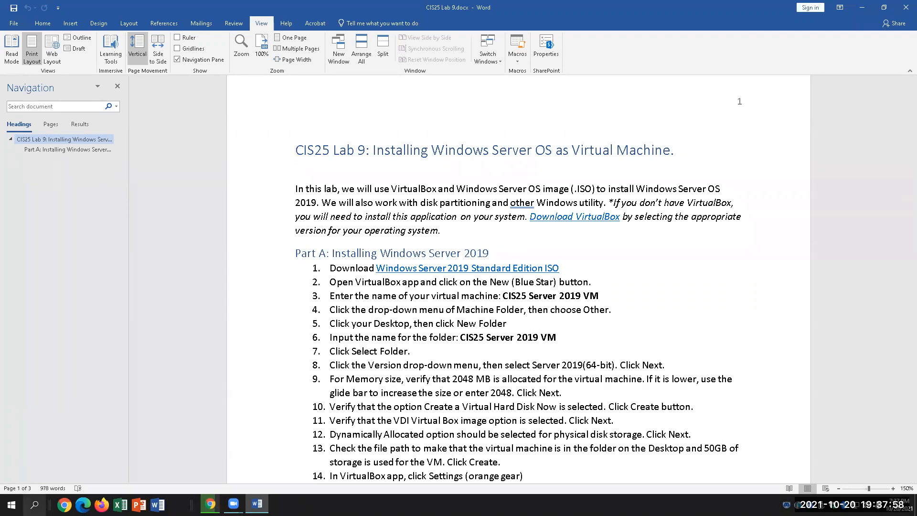
click(35, 504)
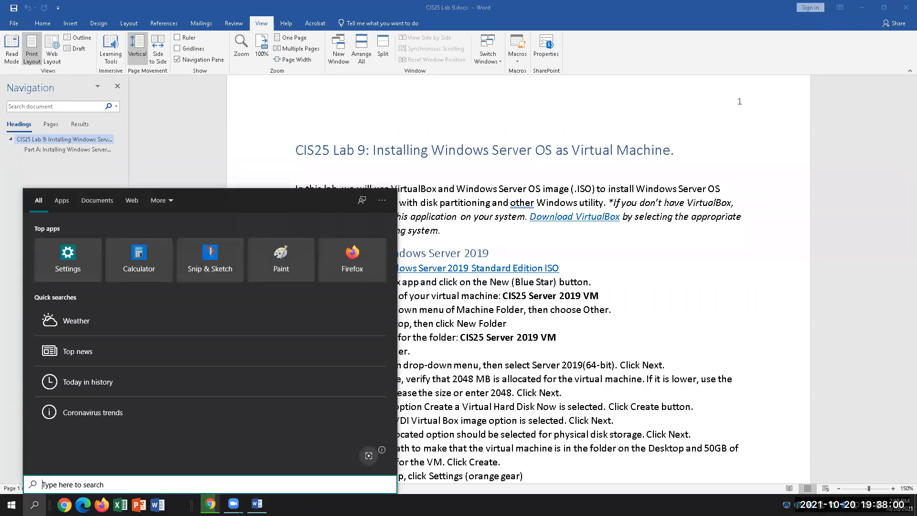
Launch VirtualBox from a Start search for 'virtual' and maximize the Manager window.
text(virtual)
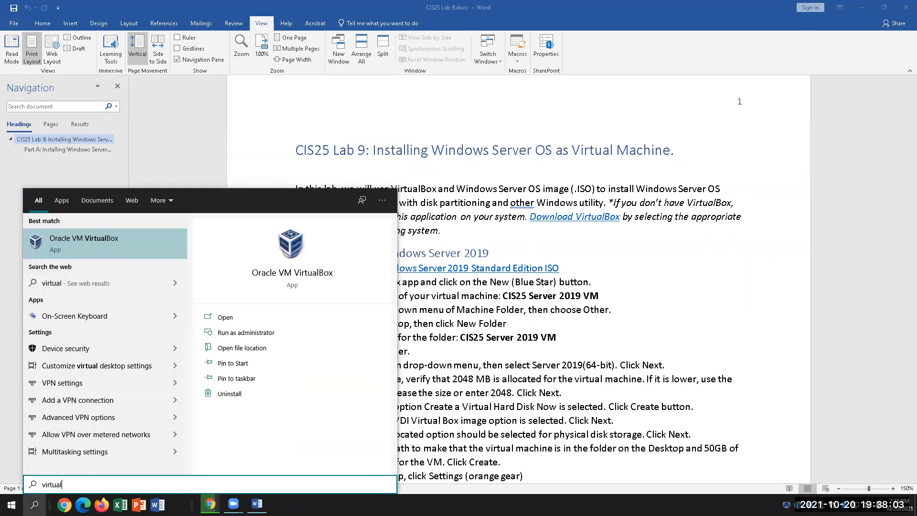
key(Return)
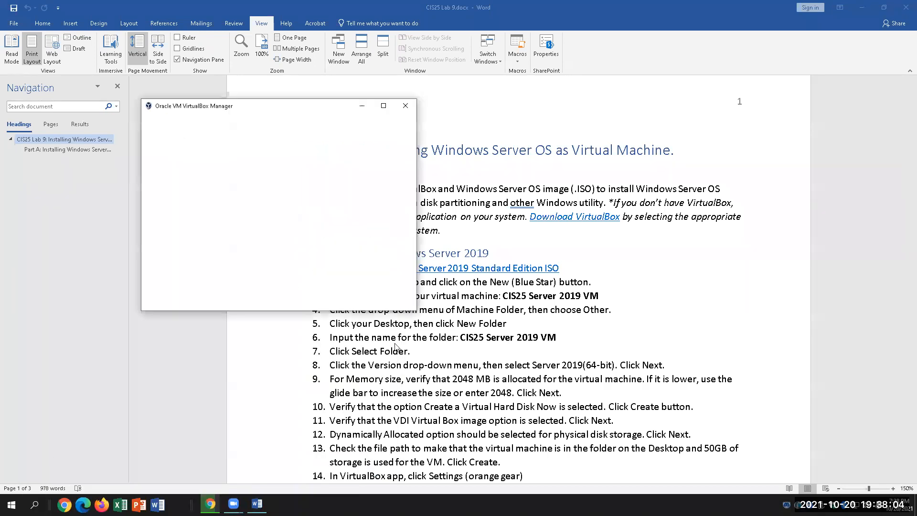
click(383, 105)
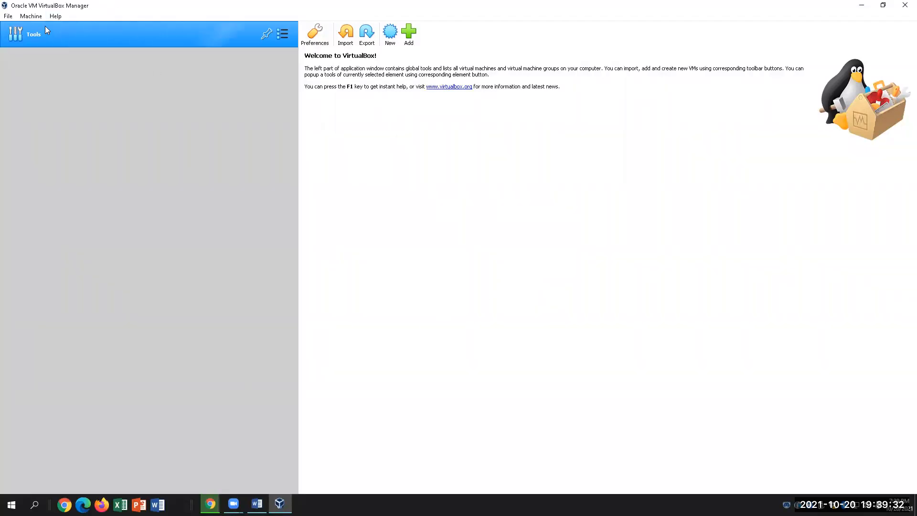
click(29, 17)
click(83, 85)
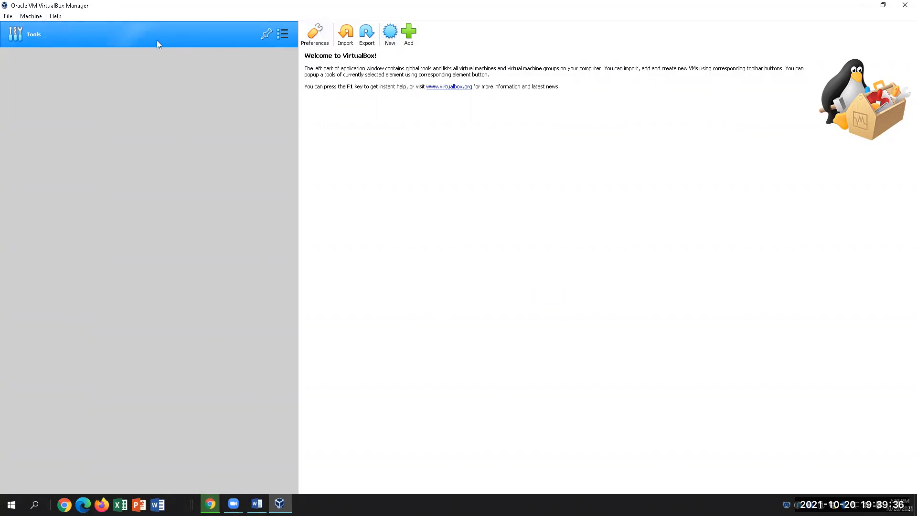
click(283, 36)
click(237, 117)
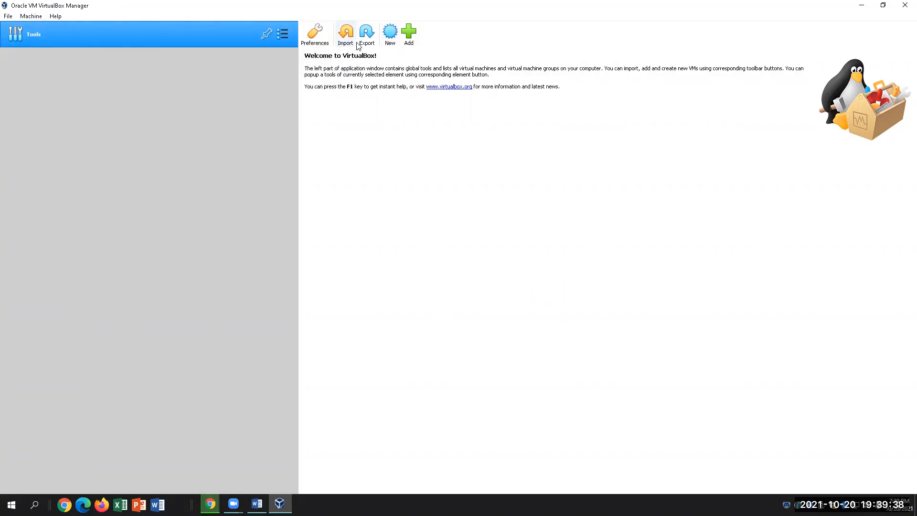
click(316, 41)
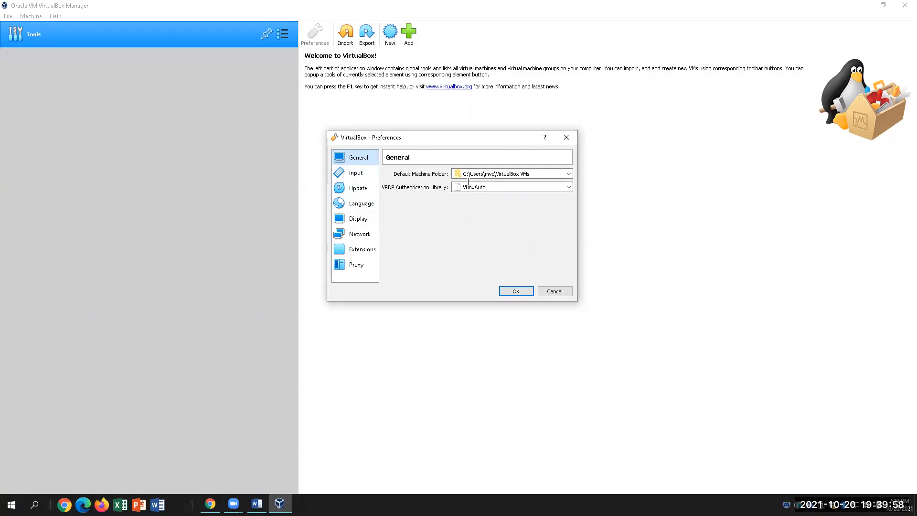
click(566, 137)
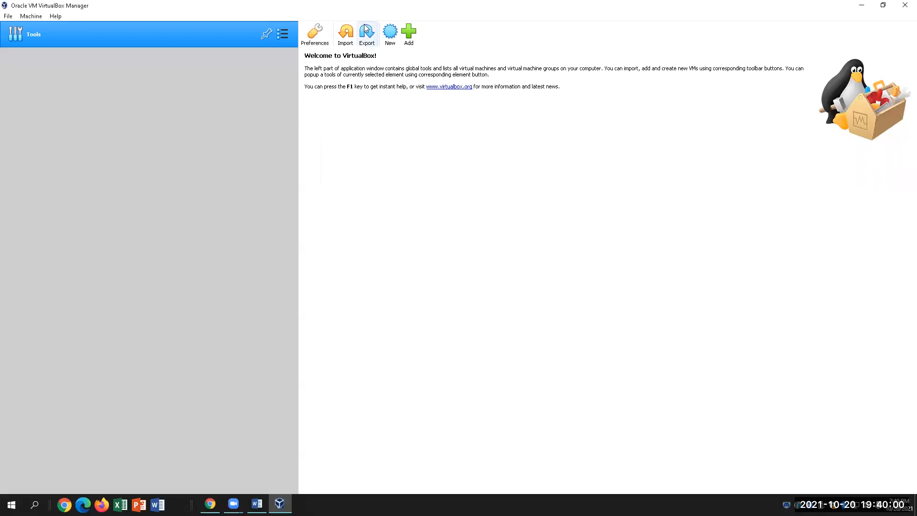
Start a new VM named 'CIS25 Server 2019 VM' and view the Machine Folder choices.
click(390, 32)
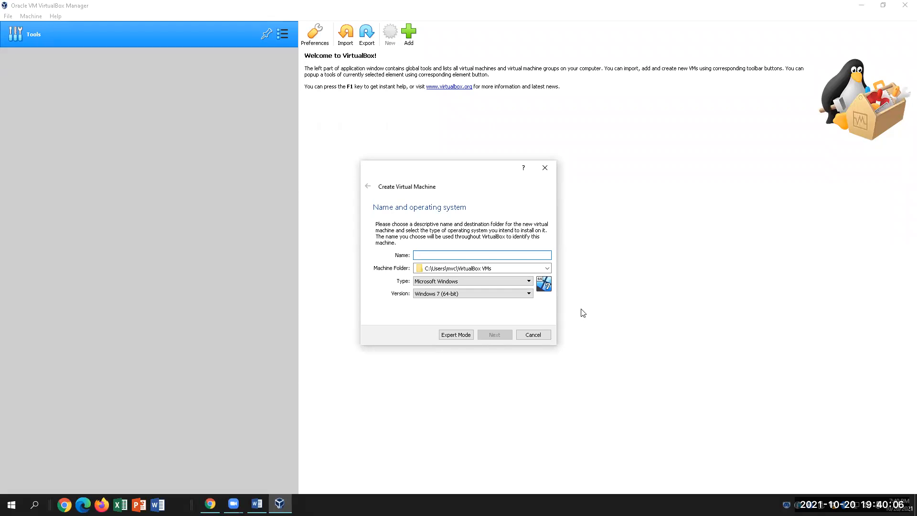
text(CIS25)
text(S)
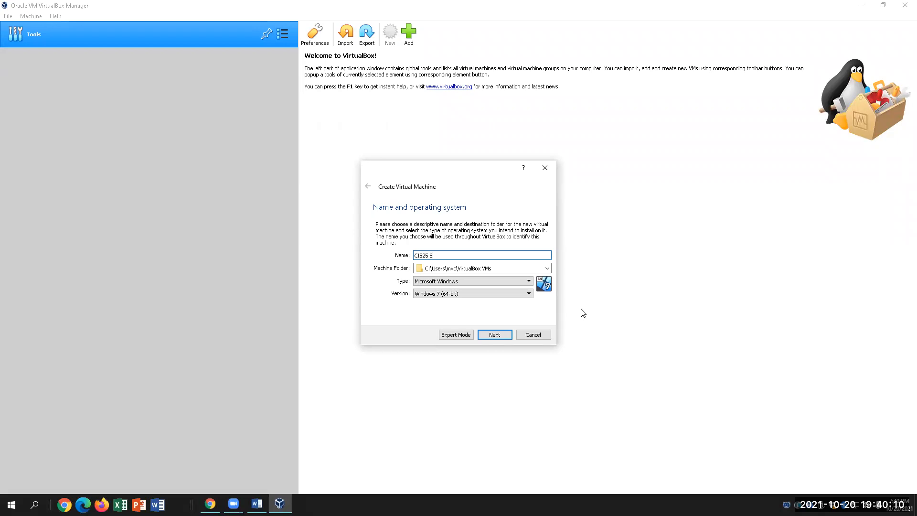
text(erver 2019 VM)
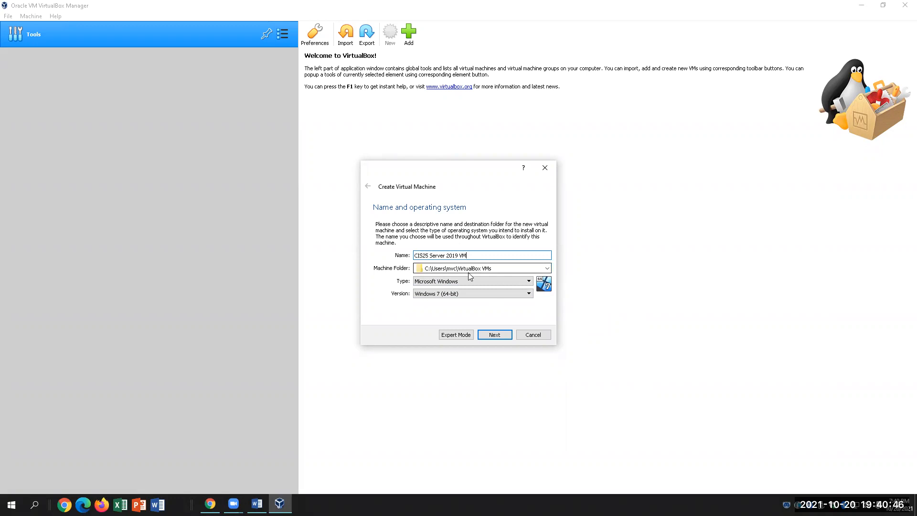
click(547, 268)
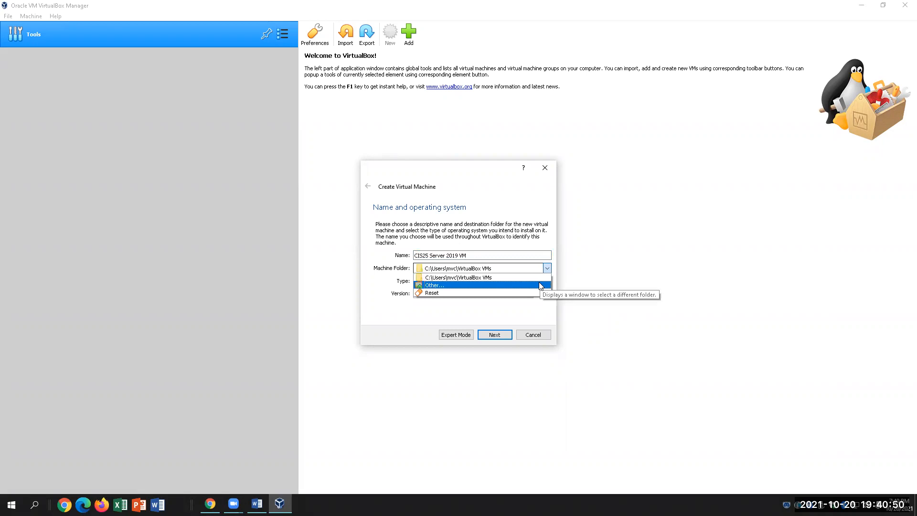
Create a Desktop folder named 'CIS25 Server 2019 VM' for the machine files.
click(541, 285)
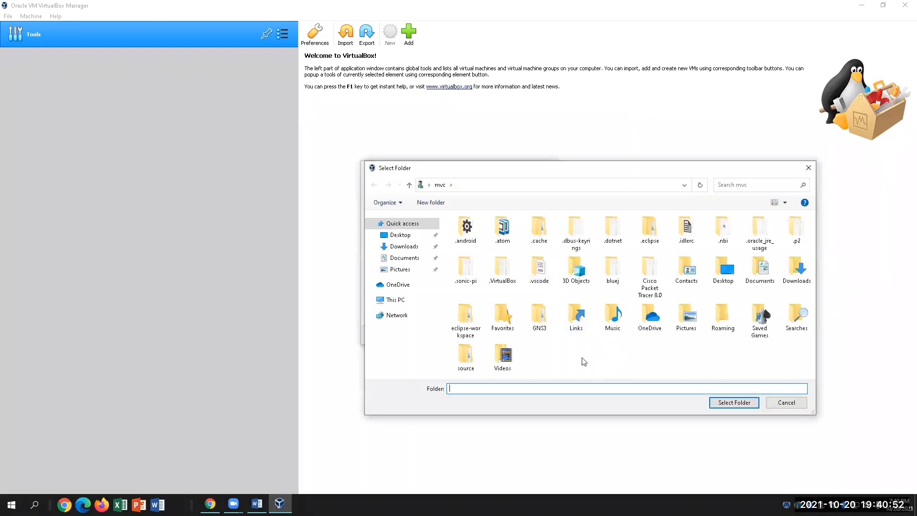
click(409, 237)
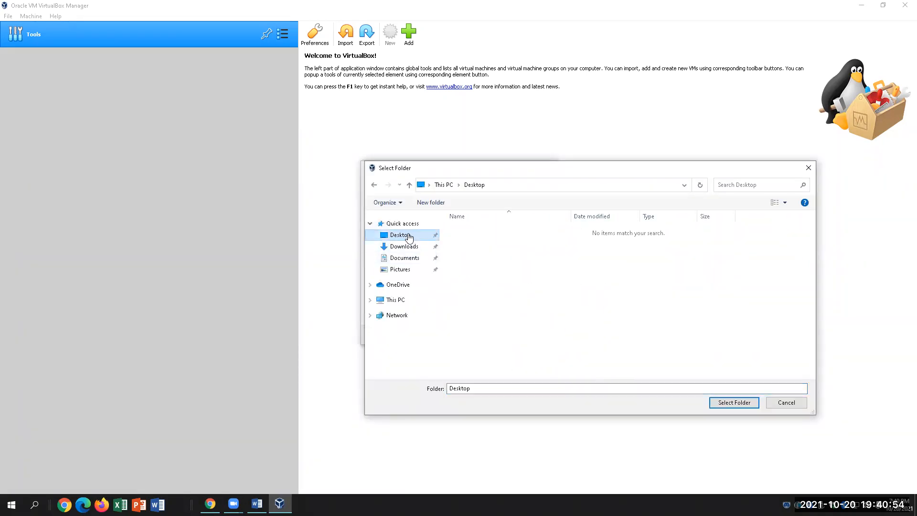
click(440, 206)
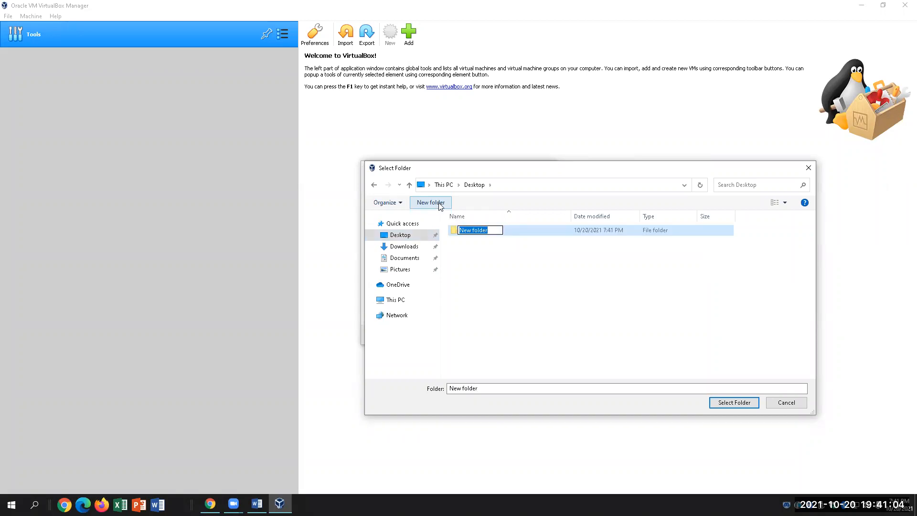
text(CIS25 Server 2019 VM)
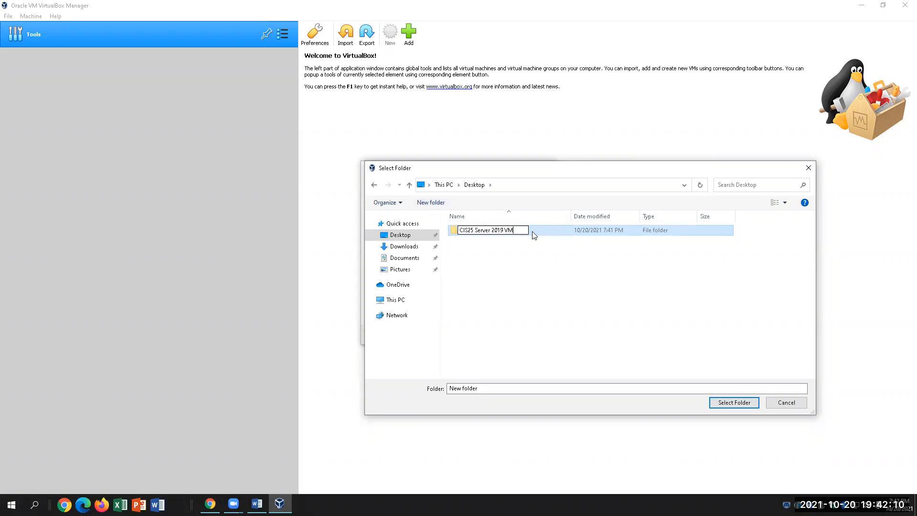
click(726, 405)
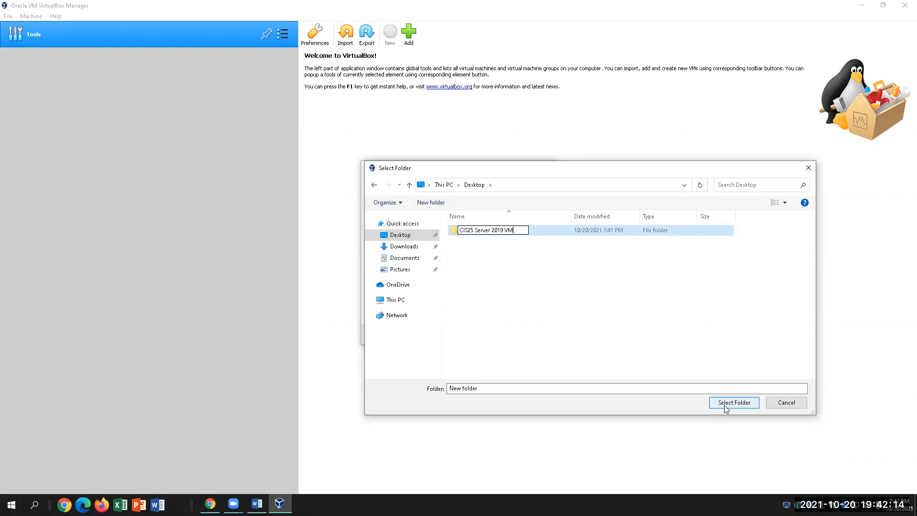
Use the new Desktop folder as machine folder and set version Windows 2019 (64-bit).
click(711, 400)
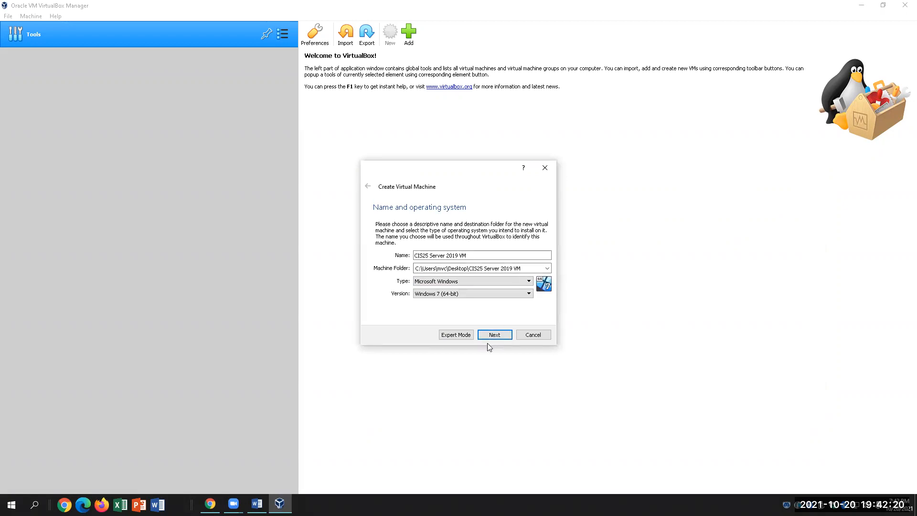
click(463, 294)
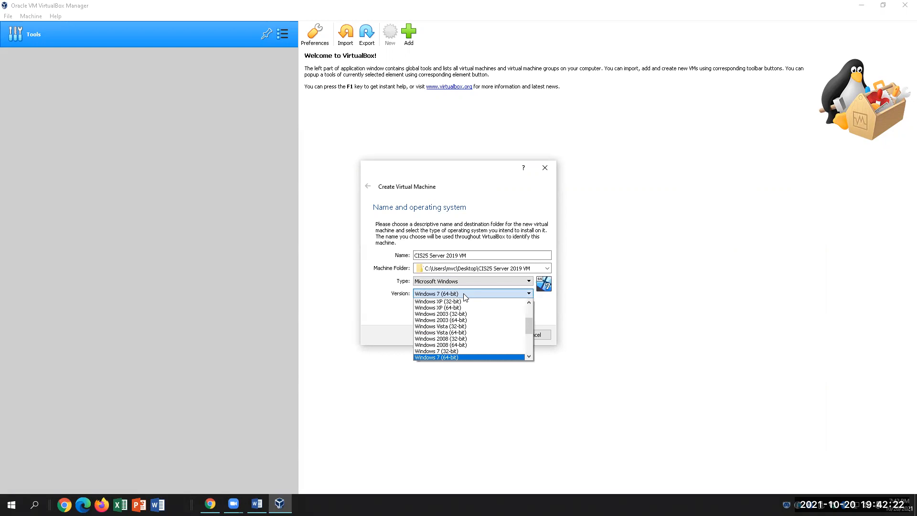
drag(529, 323, 528, 343)
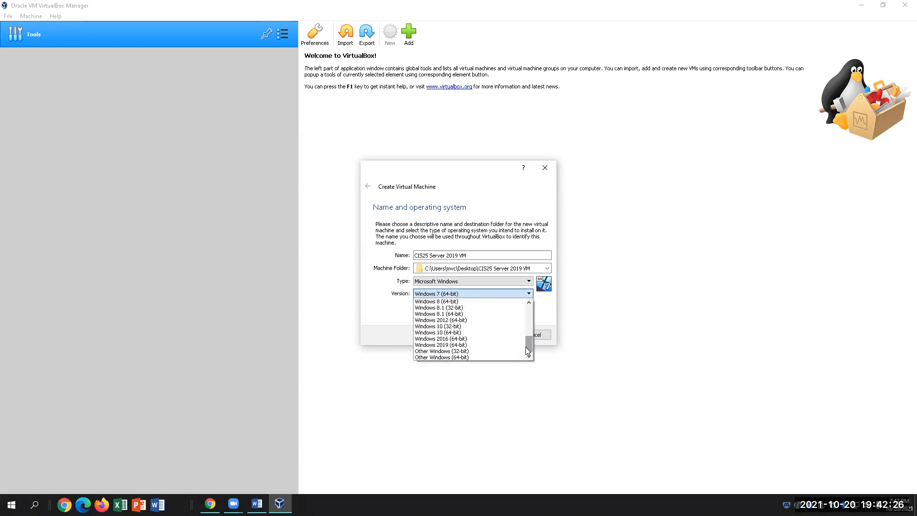
click(499, 346)
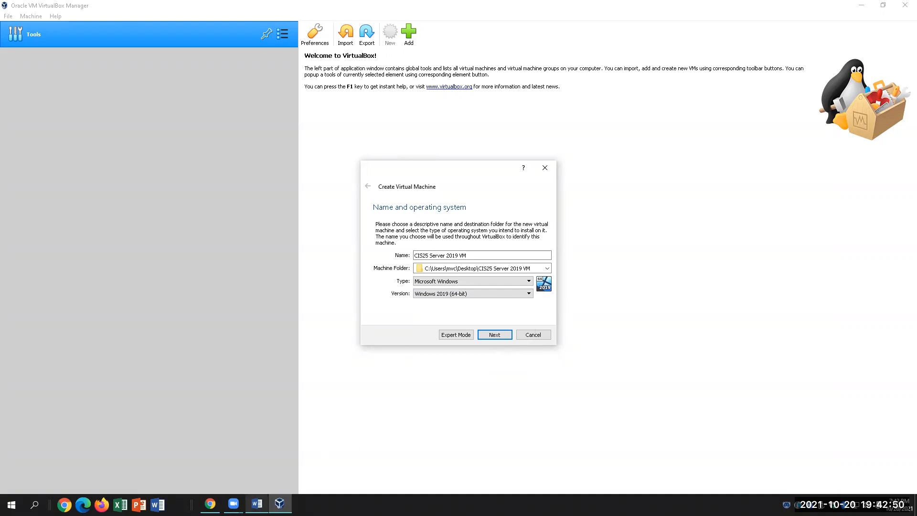
Check the lab's folder and version steps, then advance the wizard to Memory size.
key(alt+Tab)
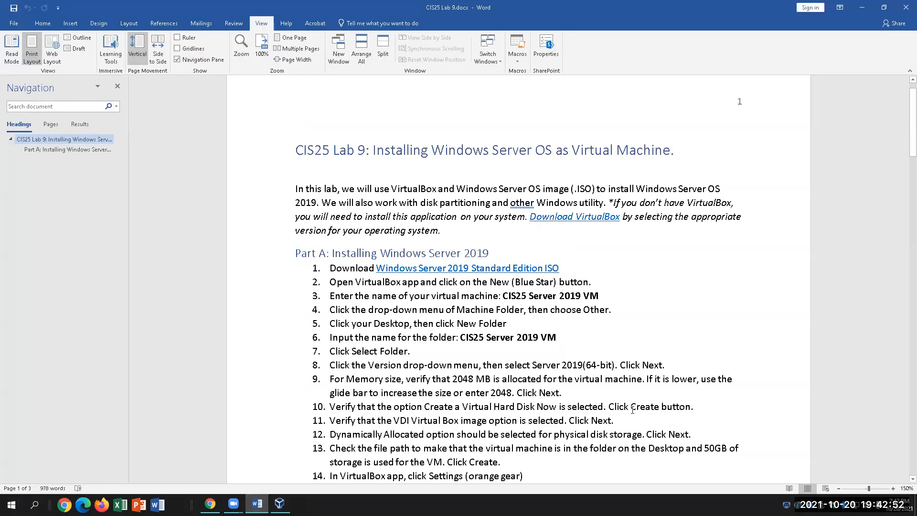
click(450, 354)
click(679, 368)
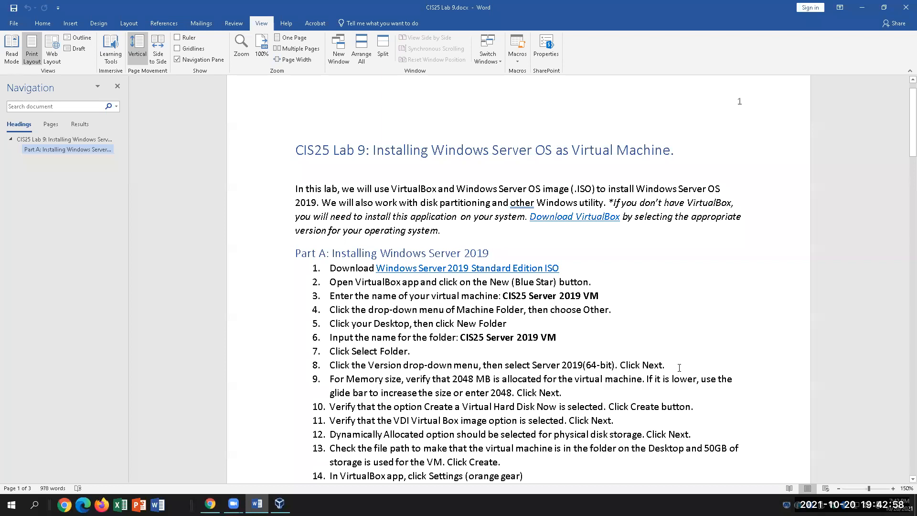
scroll(615, 414, down, 1)
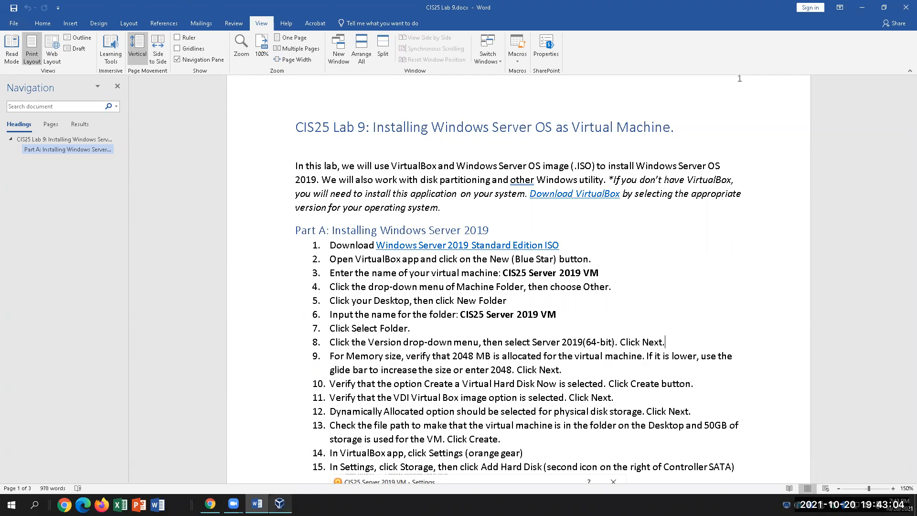
click(279, 503)
click(508, 336)
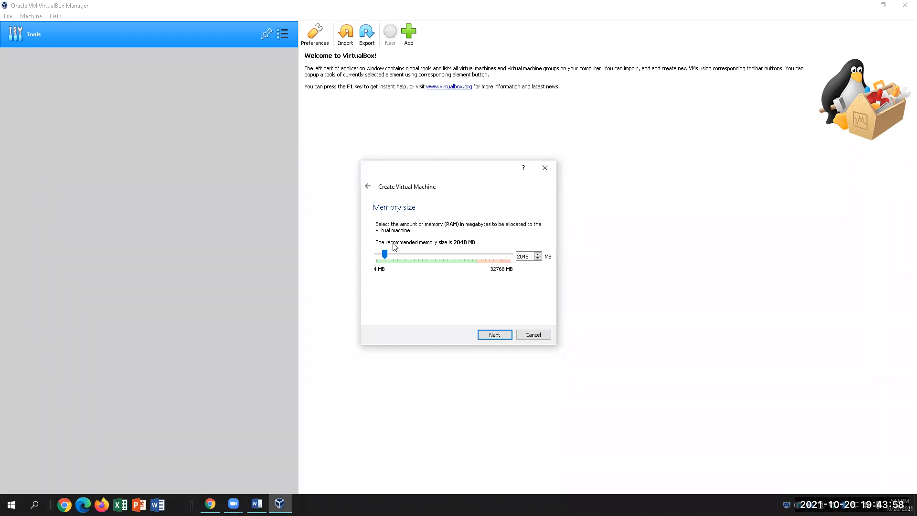
Keep 2048 MB memory and create a new VDI virtual hard disk, then return to Word.
click(531, 257)
click(490, 337)
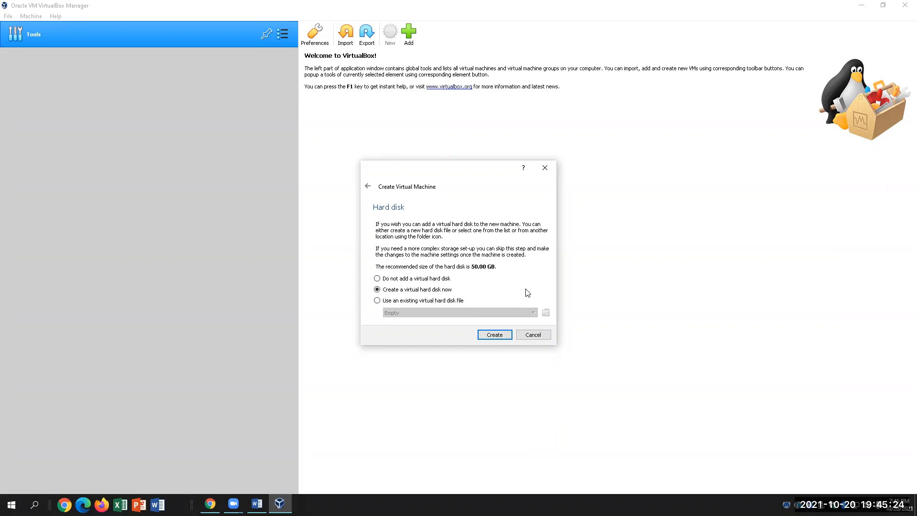
click(496, 334)
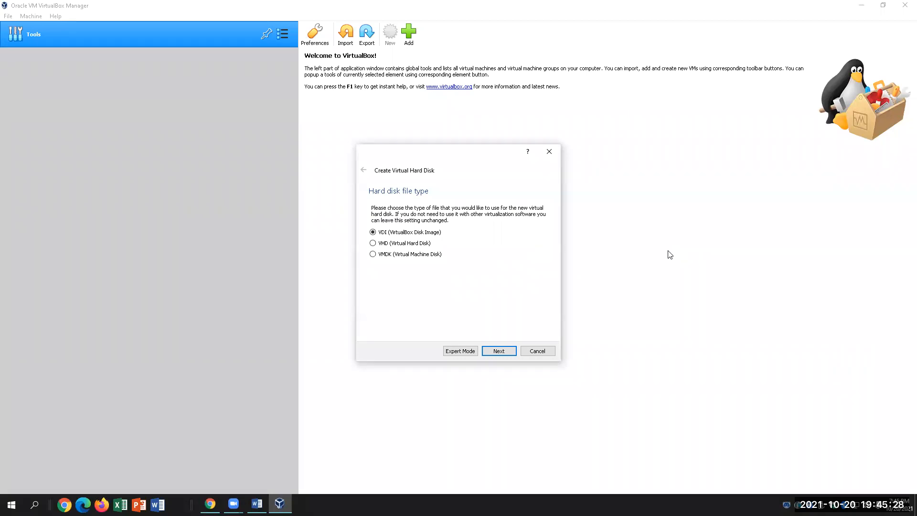
click(502, 352)
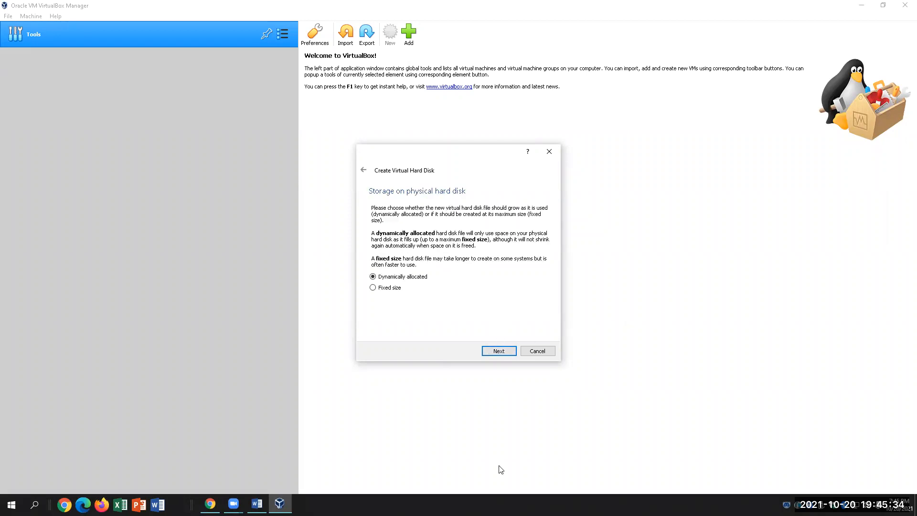
click(257, 504)
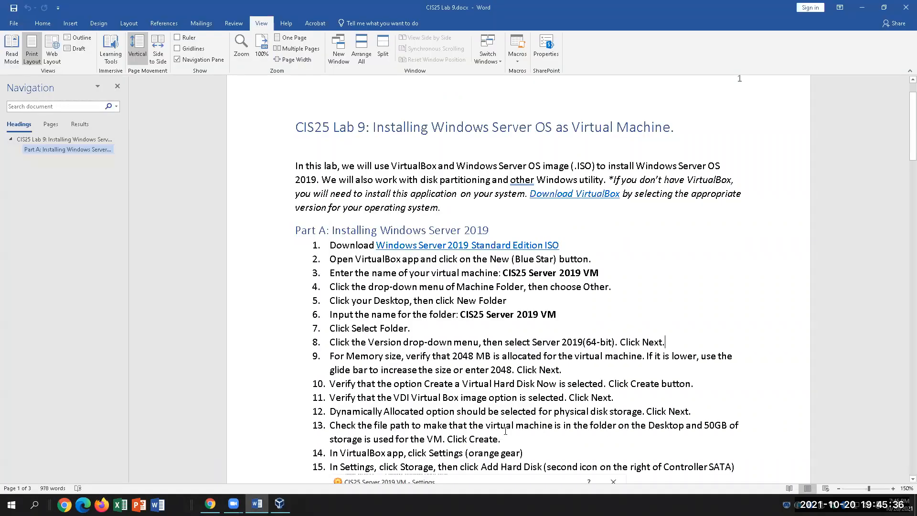
Read lab steps 11–12 on VDI and dynamically allocated storage, then return to VirtualBox.
scroll(504, 432, down, 3)
scroll(504, 432, down, 2)
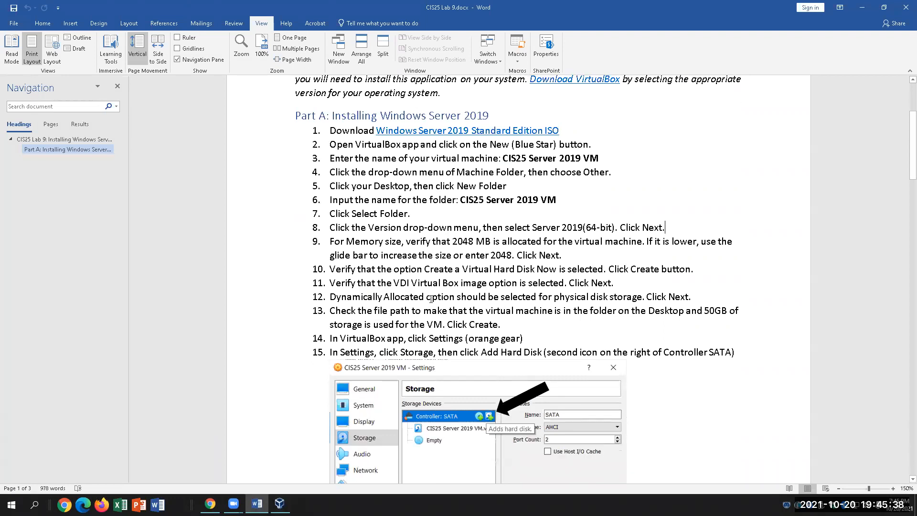
click(420, 283)
drag(617, 283, 349, 284)
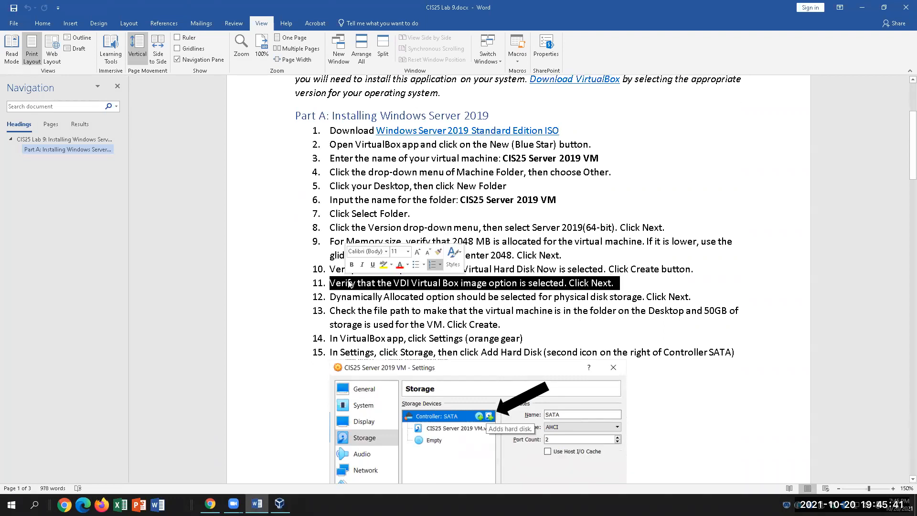
click(649, 288)
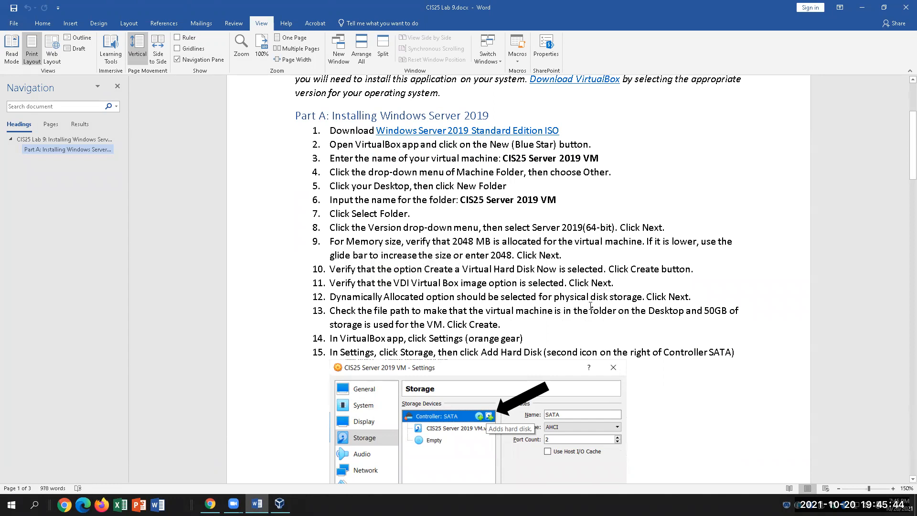
click(707, 295)
click(280, 504)
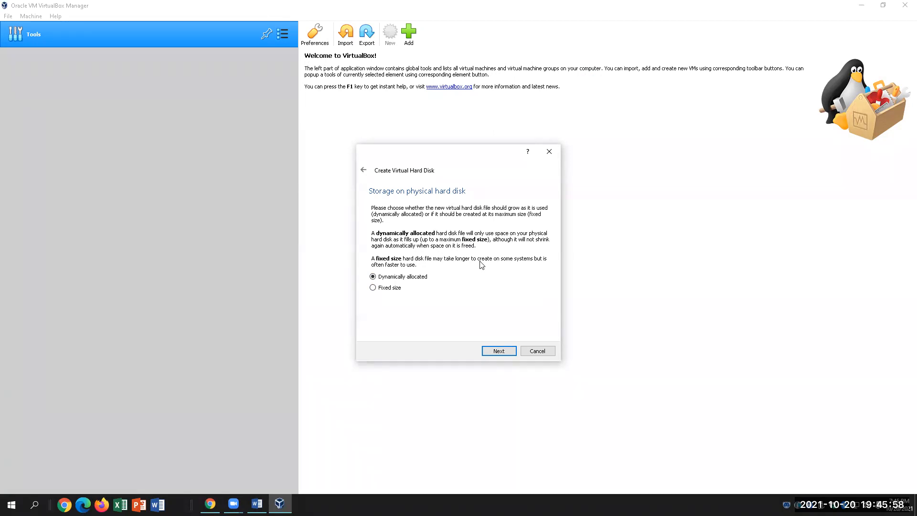
Keep the disk dynamically allocated and store its .vdi in the CIS25 Server 2019 VM folder at 50.00 GB.
click(499, 354)
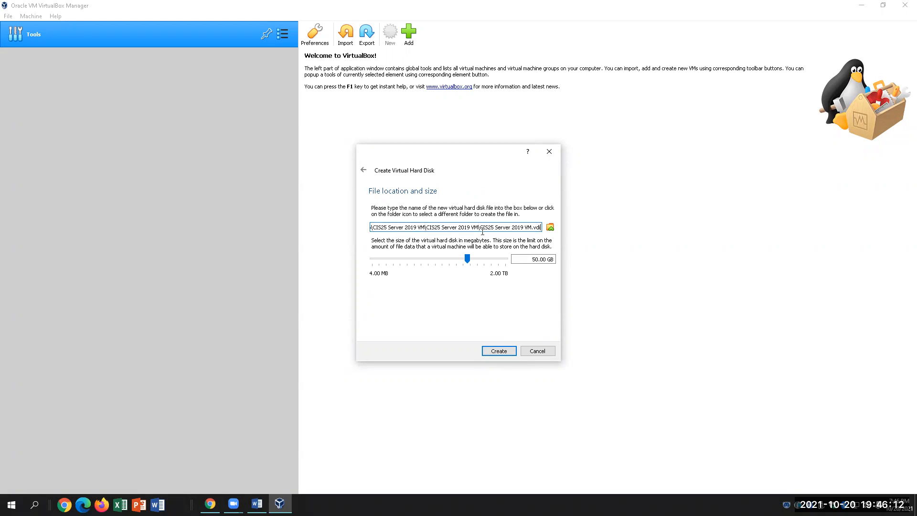
click(552, 229)
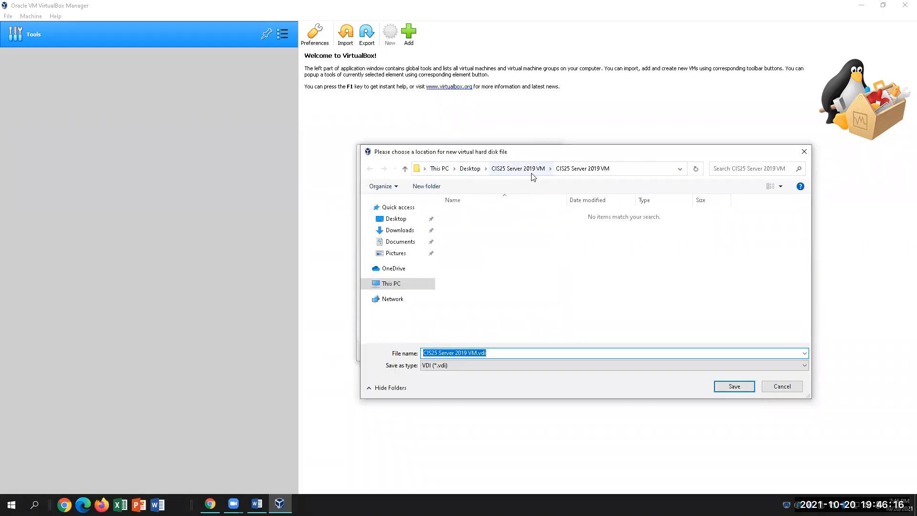
click(751, 389)
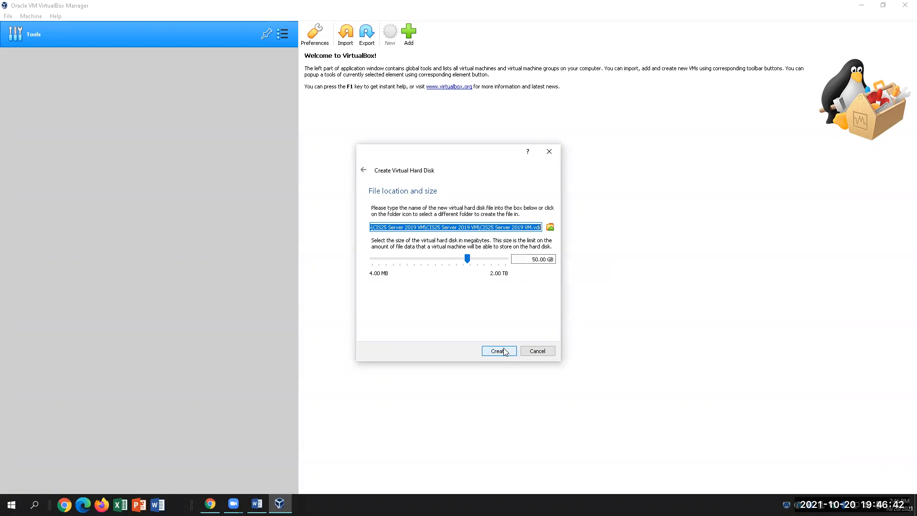
click(257, 504)
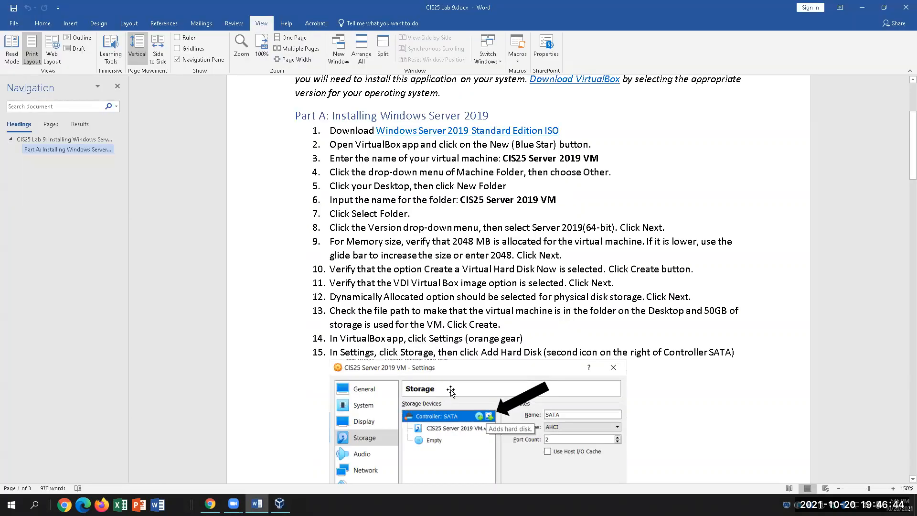
Read lab step 13 on the disk's folder and 50GB size, then return to the VirtualBox wizard.
scroll(451, 391, down, 1)
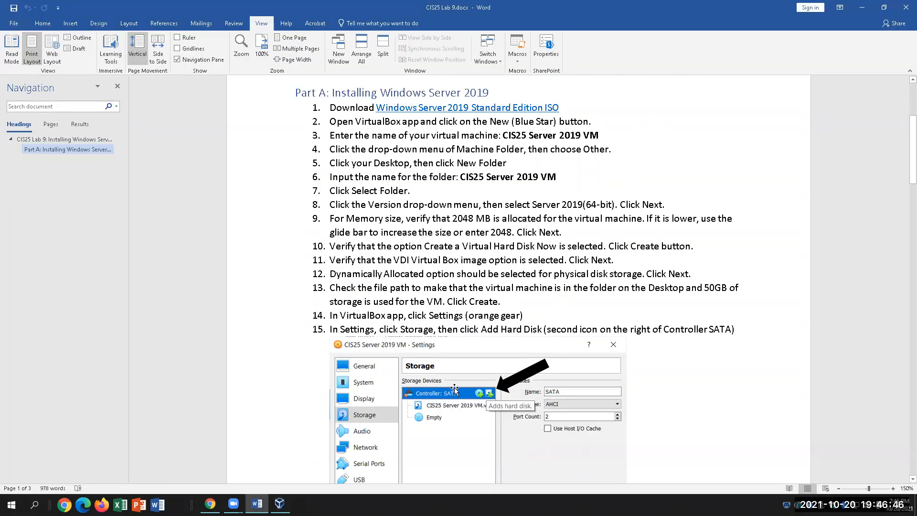
click(529, 292)
click(502, 301)
click(279, 503)
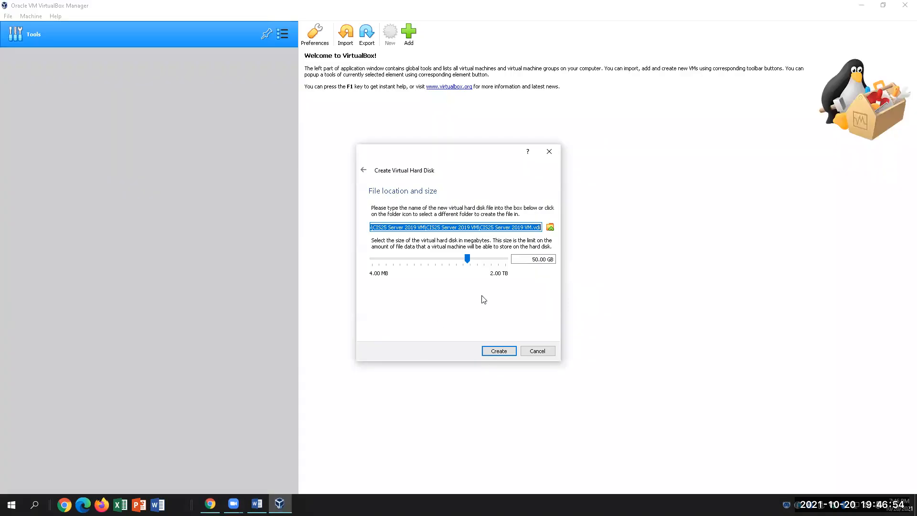
Create the 50 GB virtual hard disk, then open the CIS25 Server 2019 VM's Settings.
click(498, 351)
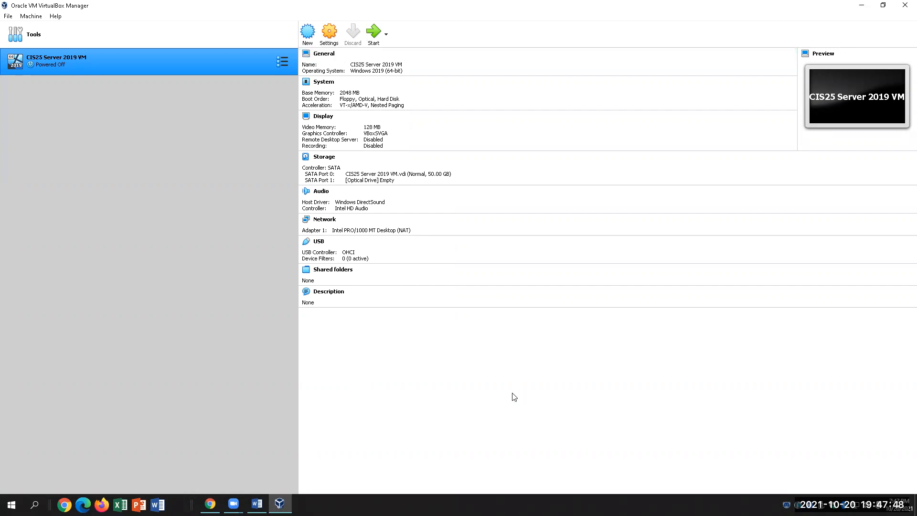
click(333, 45)
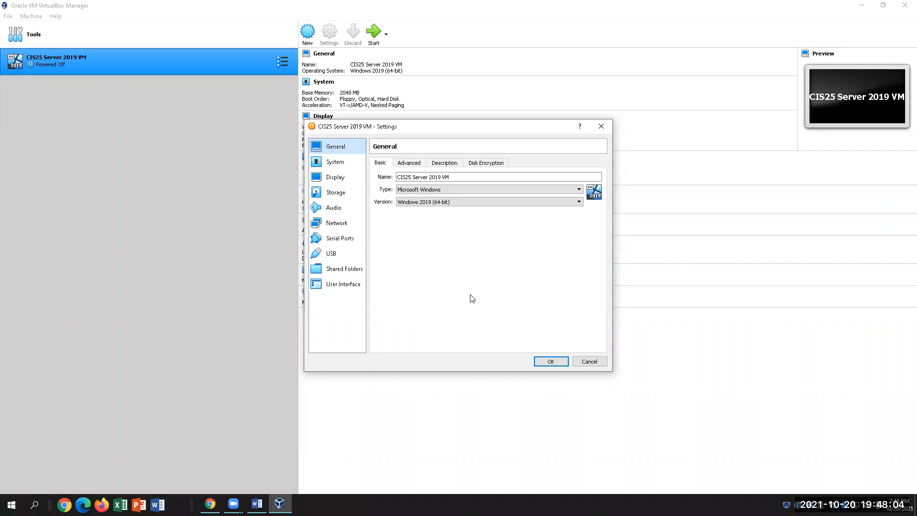
key(alt+Tab)
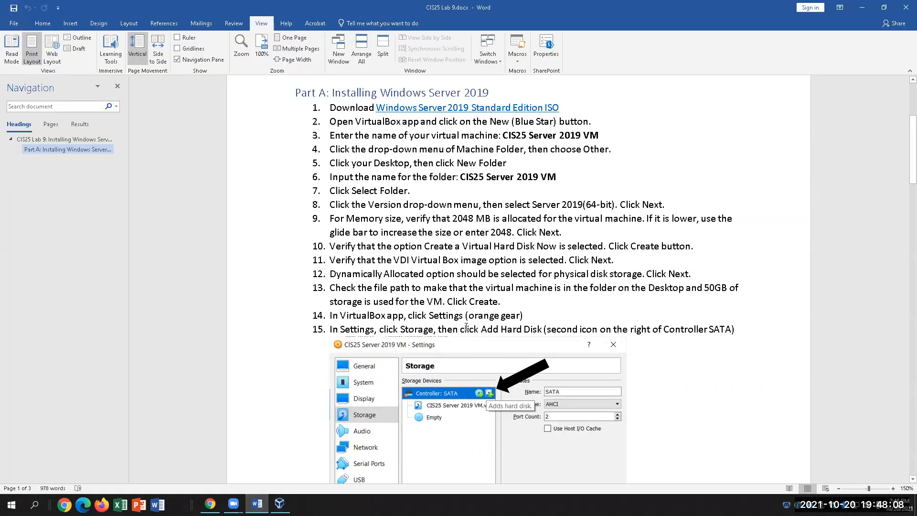
Scroll the lab document to step 15 and its Settings > Storage screenshot.
scroll(557, 324, down, 2)
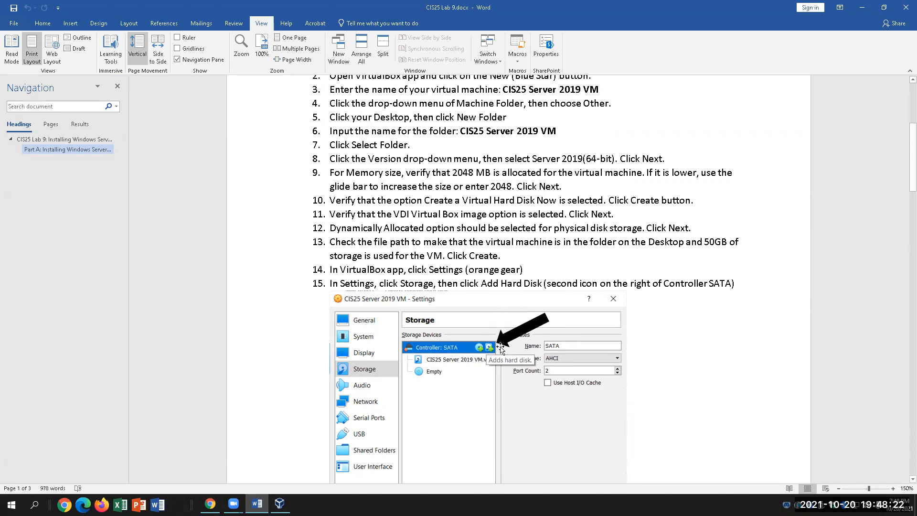
scroll(497, 386, down, 1)
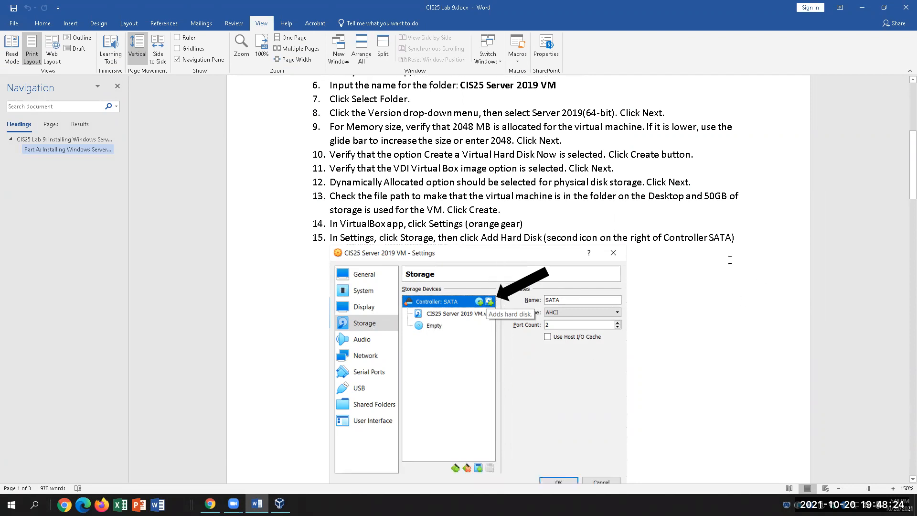
In the VM's Storage settings, open Add Hard Disk on Controller: SATA, then check the lab document.
click(279, 503)
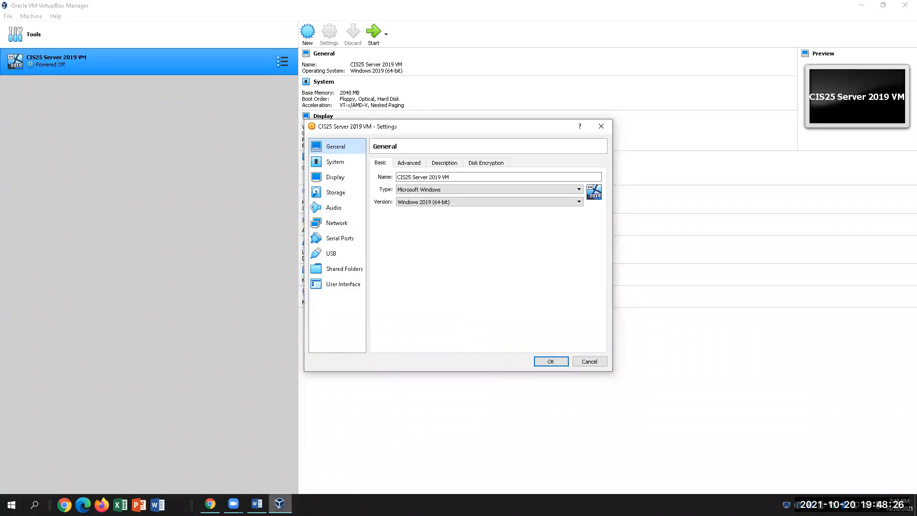
click(334, 193)
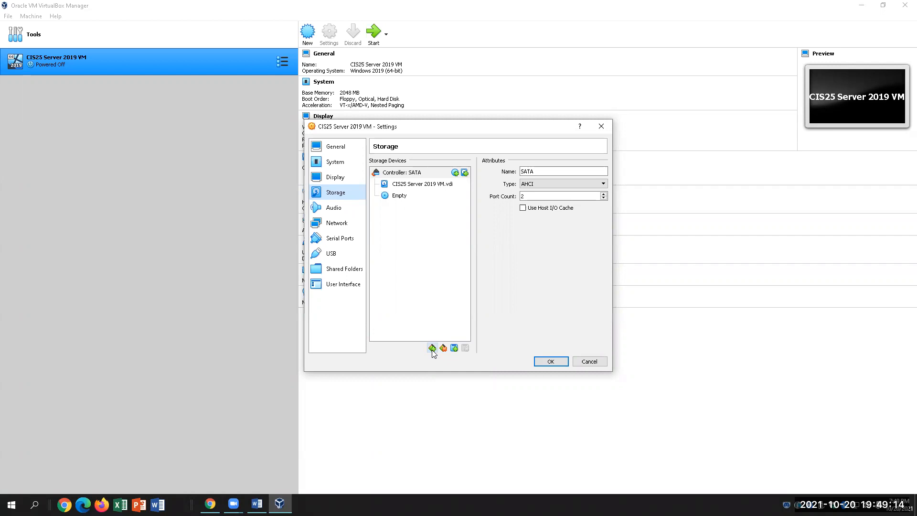
click(464, 173)
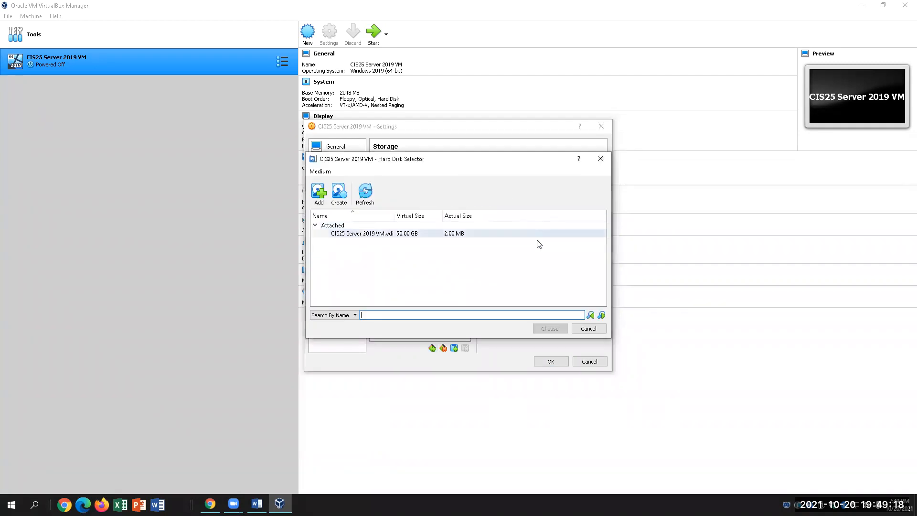
click(257, 504)
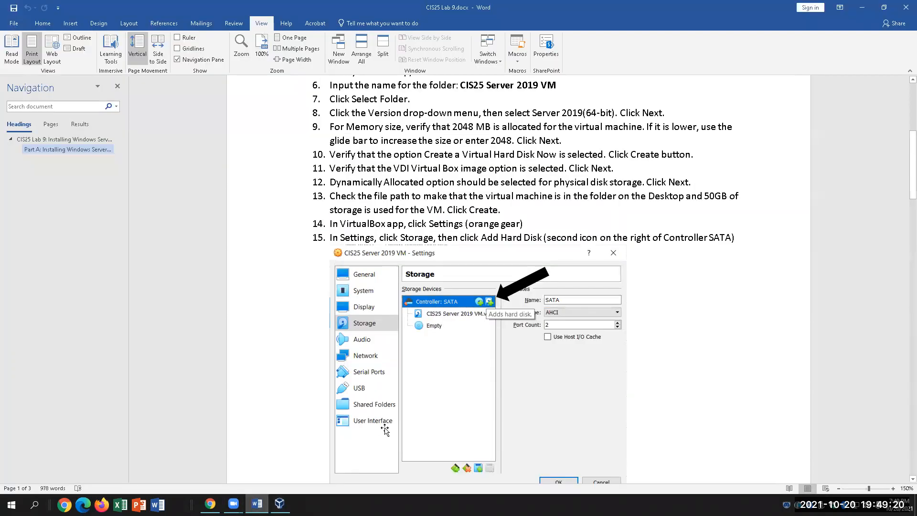
Scroll the lab document to page 2 and mark step 16 about the 50 GB CIS25 VM Data disk.
scroll(386, 428, down, 15)
scroll(386, 427, down, 2)
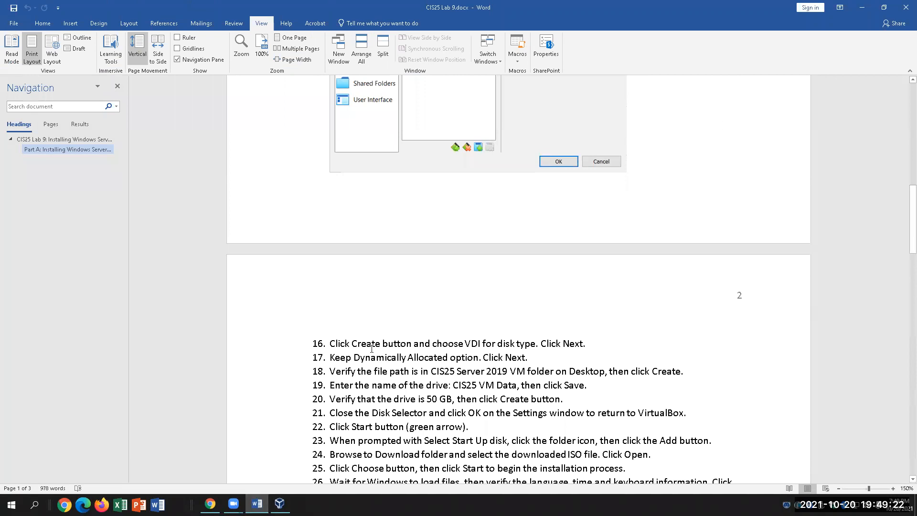
scroll(390, 388, up, 3)
scroll(391, 388, up, 3)
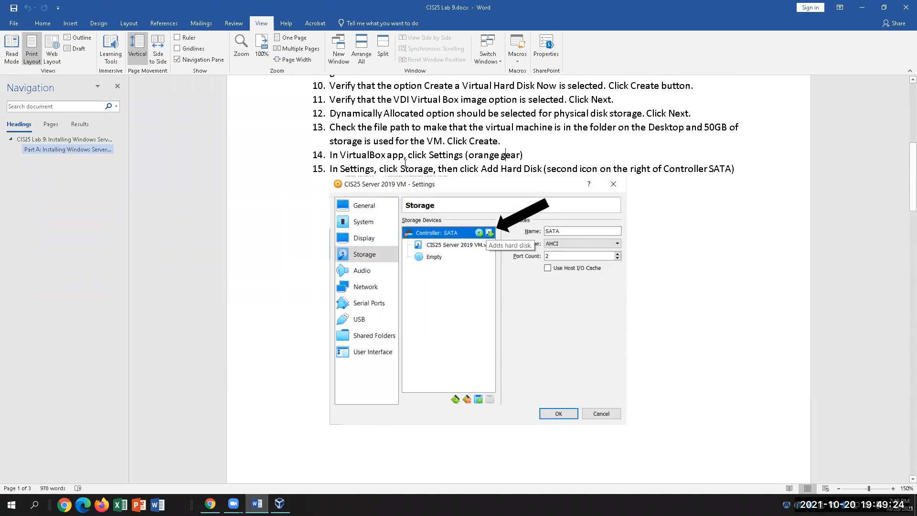
scroll(544, 399, down, 5)
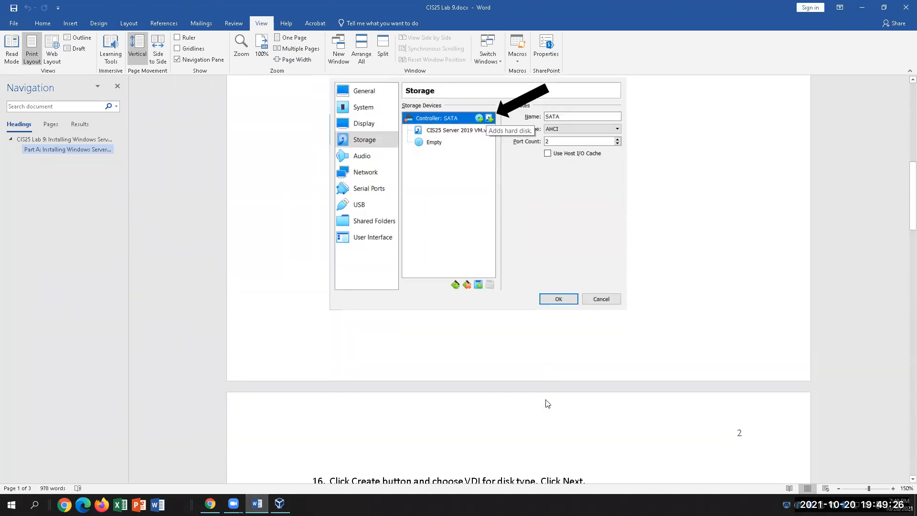
click(400, 366)
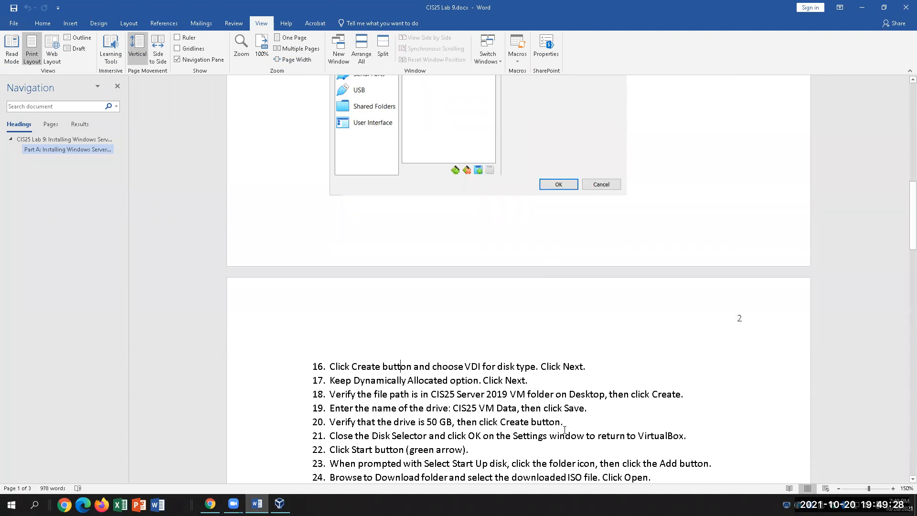
From the Hard Disk Selector, create CIS25 Server 2019 VM_1.vdi as a dynamically allocated 50 GB VDI.
click(279, 504)
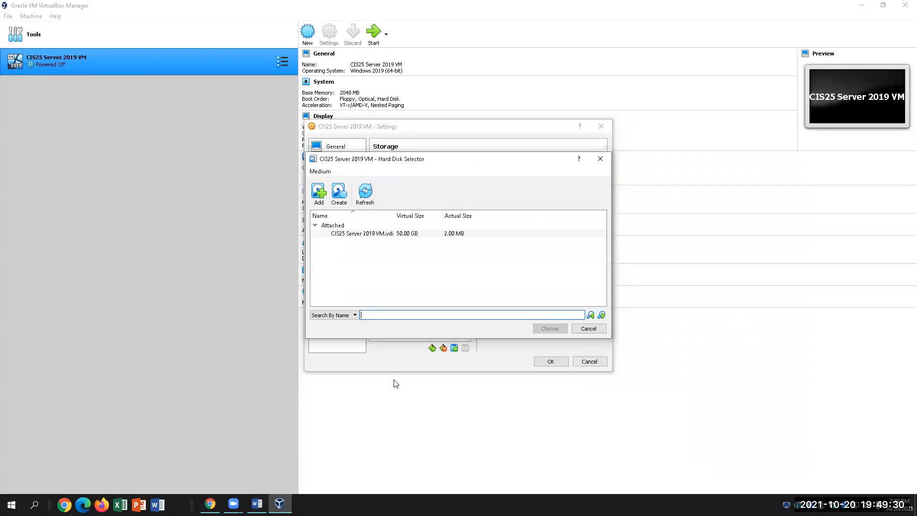
click(320, 196)
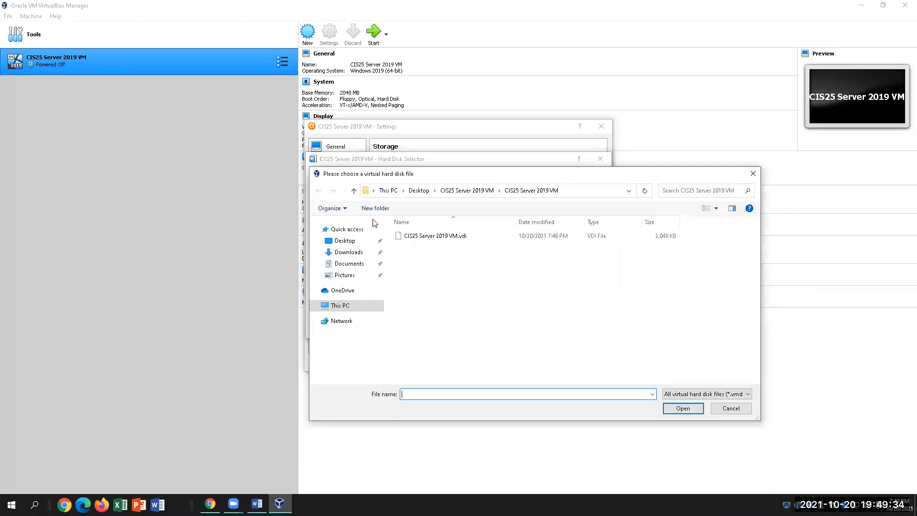
click(752, 173)
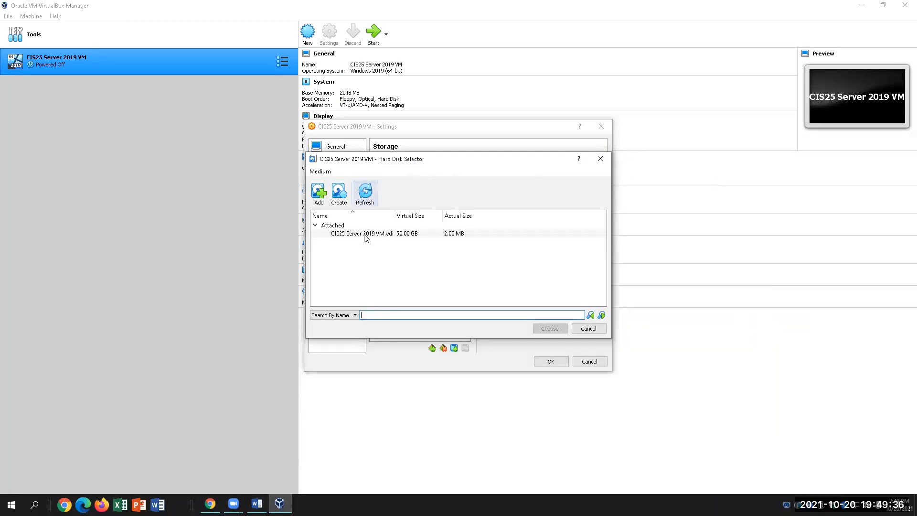
click(345, 198)
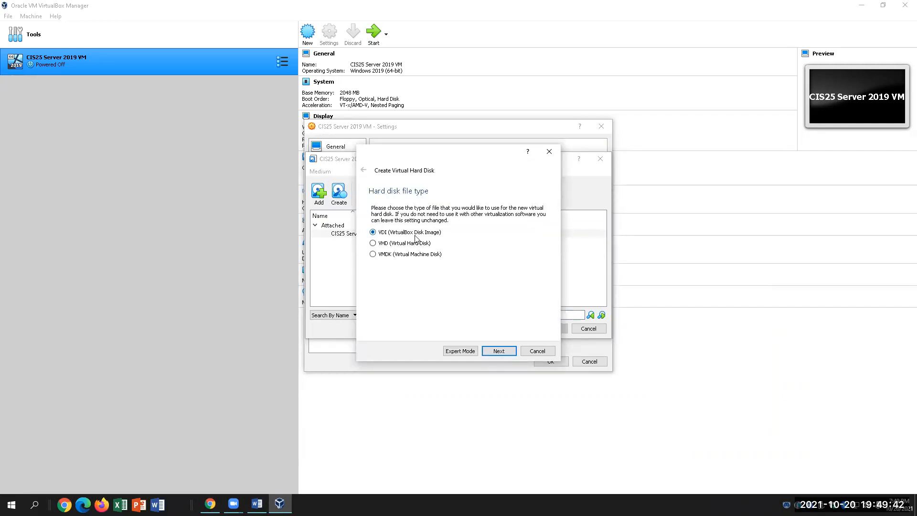
click(498, 350)
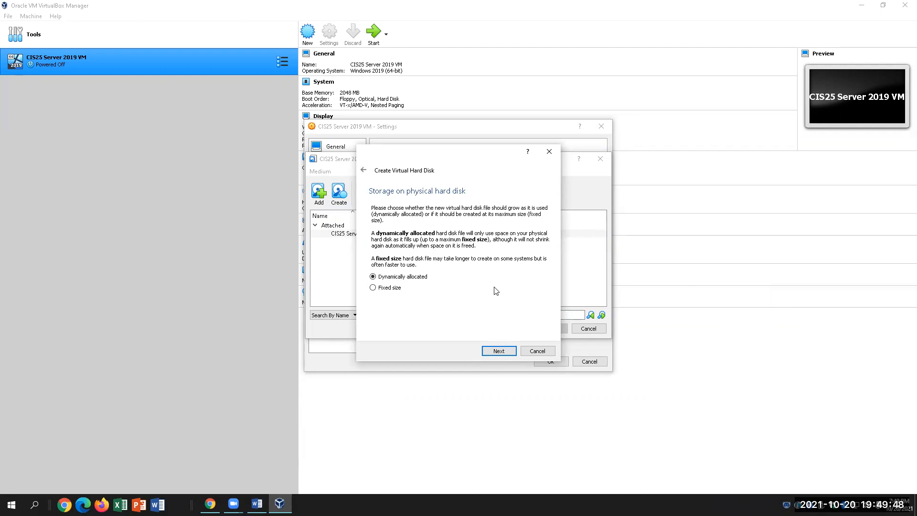
click(499, 349)
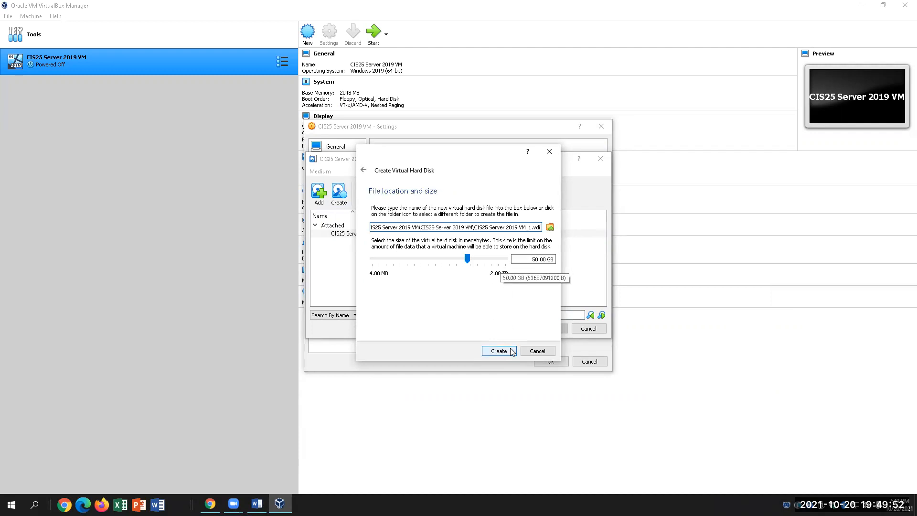
click(499, 351)
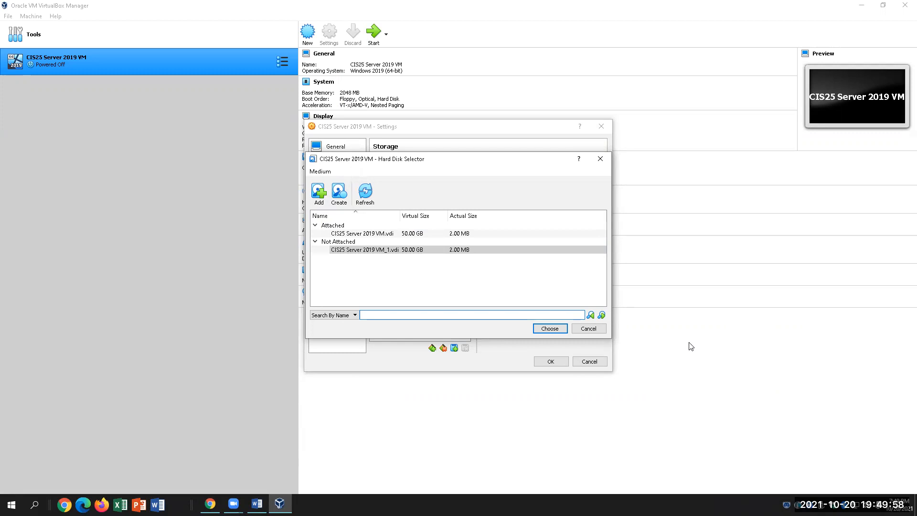
click(373, 234)
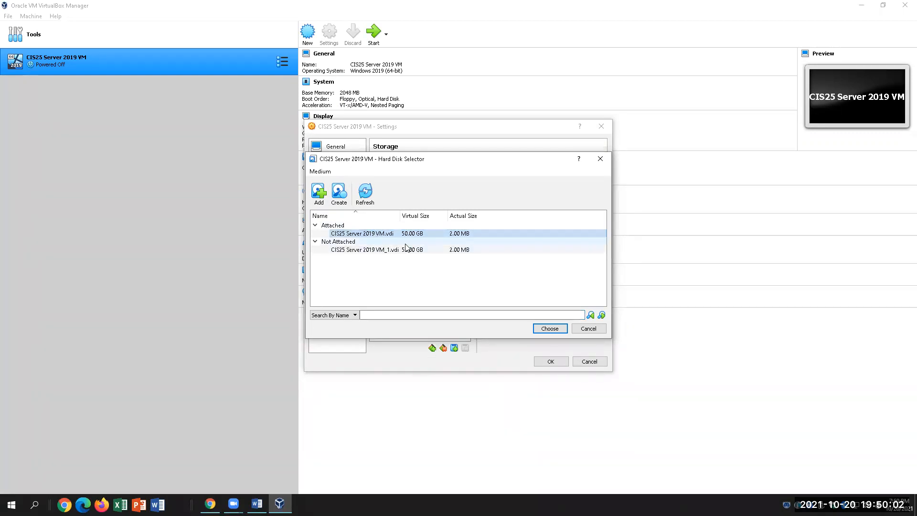
Read lab steps 17 and 18 in Word, then return to VirtualBox's Hard Disk Selector.
click(257, 504)
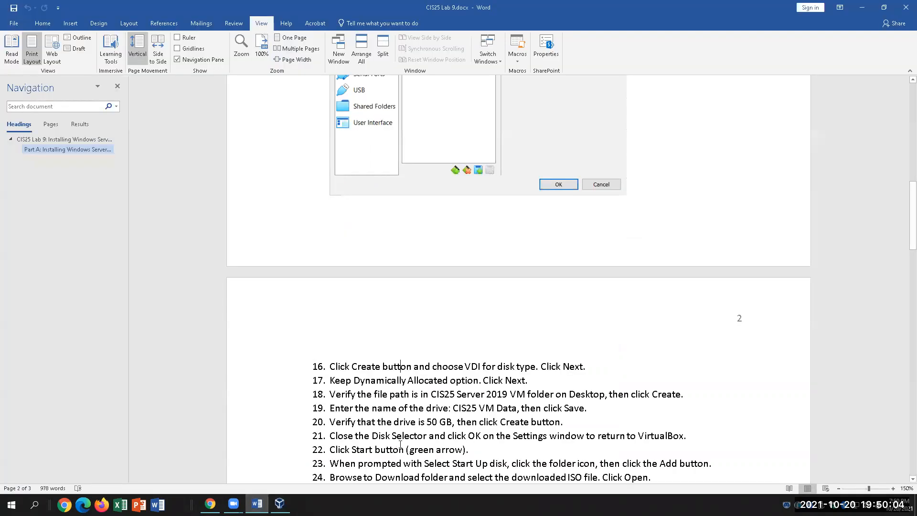
scroll(403, 439, down, 3)
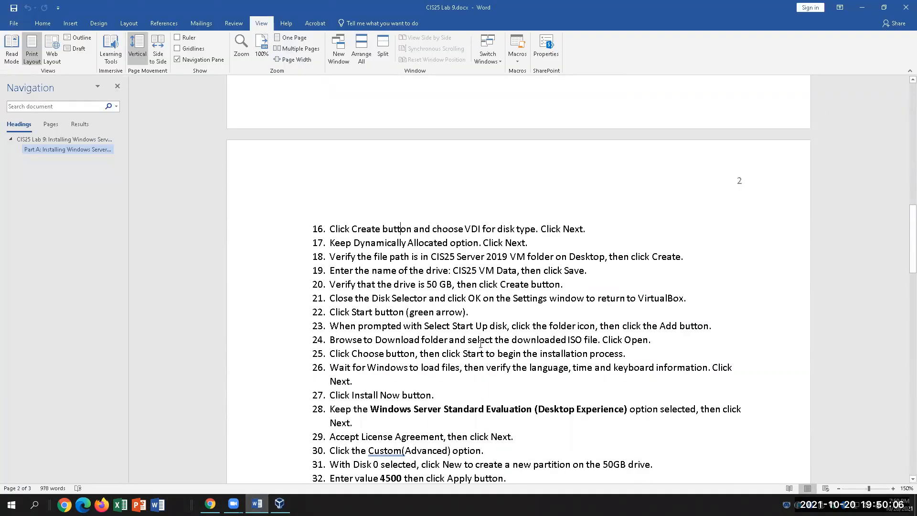
click(558, 242)
click(450, 257)
click(276, 504)
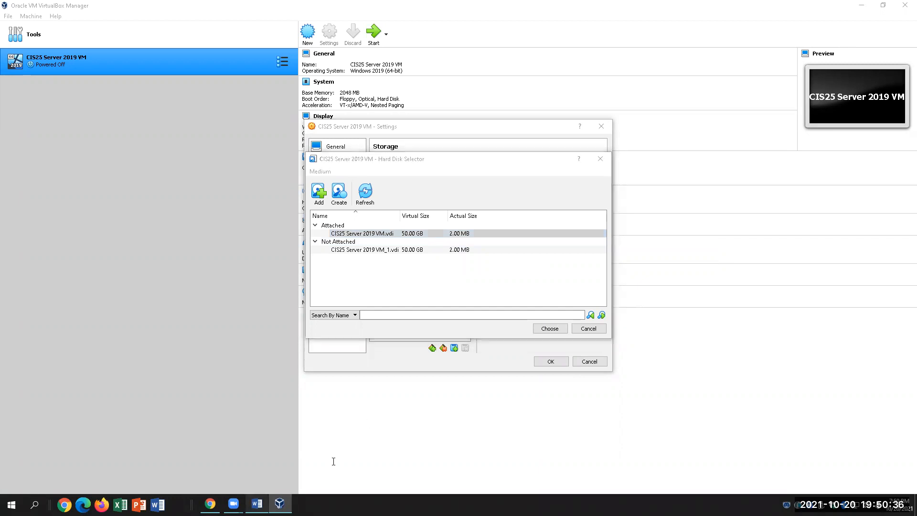
Recheck lab step 18, then back out of the file browser and Hard Disk Selector without choosing.
click(257, 504)
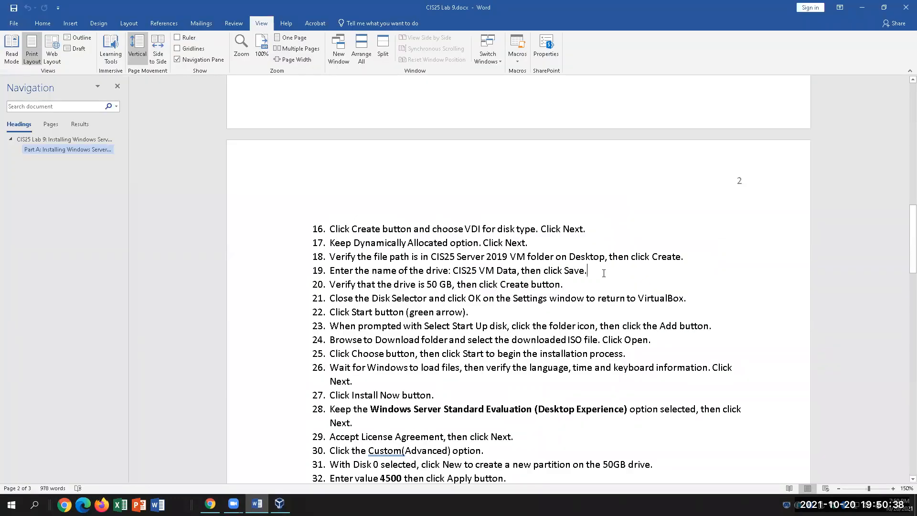
click(608, 256)
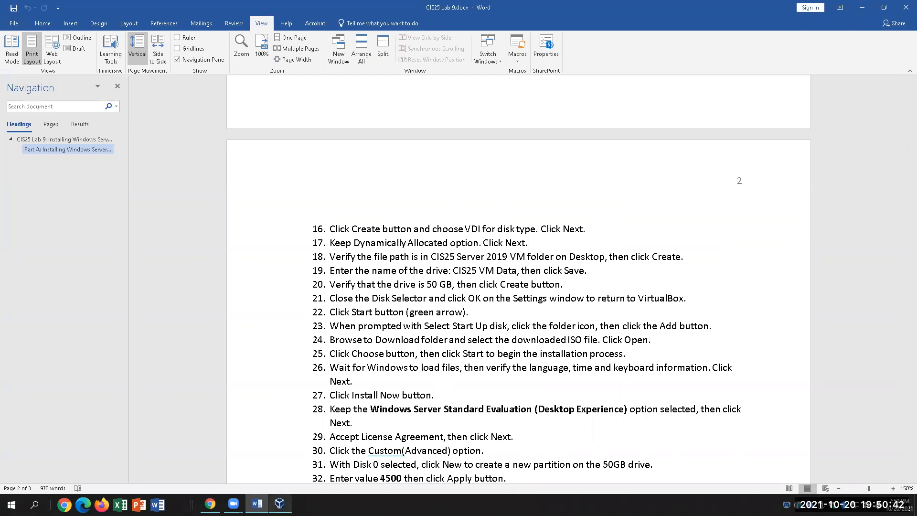
click(279, 503)
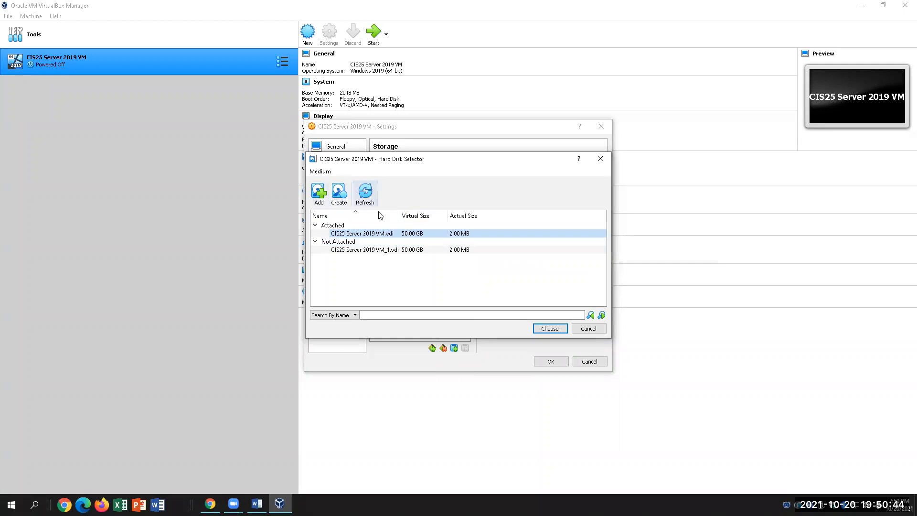
click(318, 192)
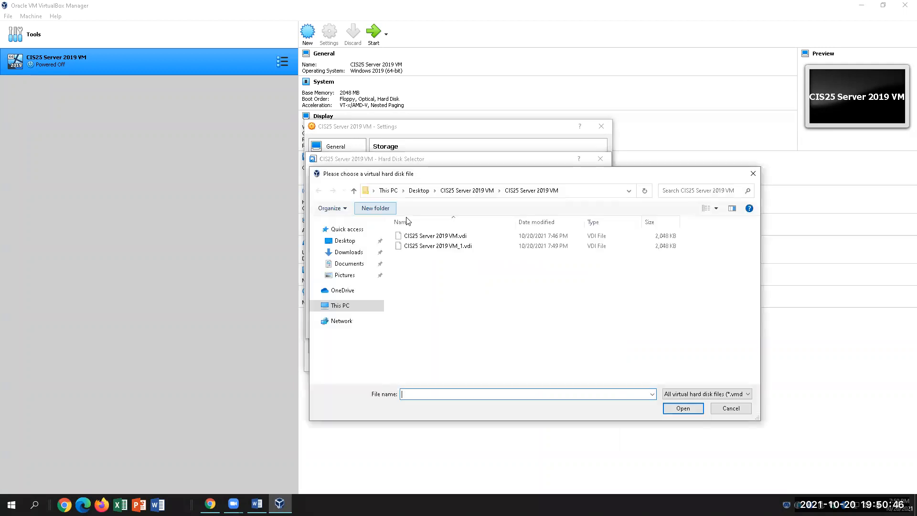
click(753, 173)
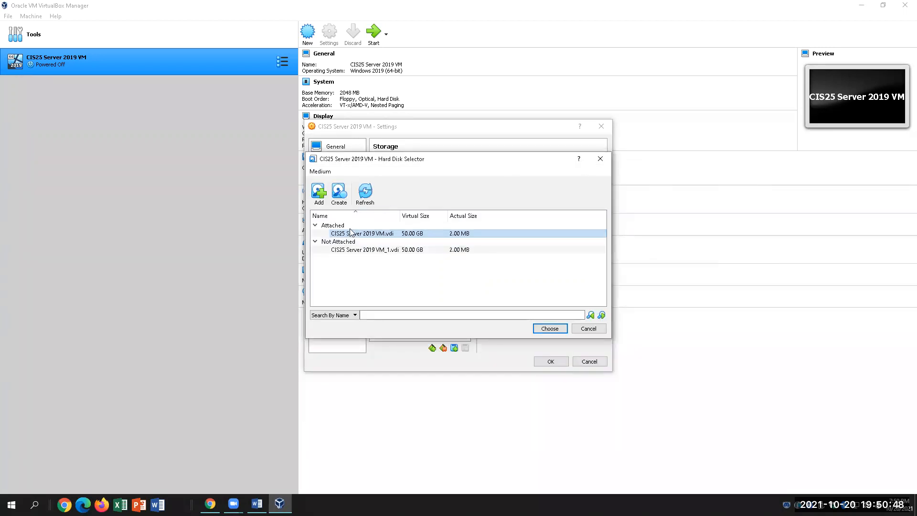
click(600, 159)
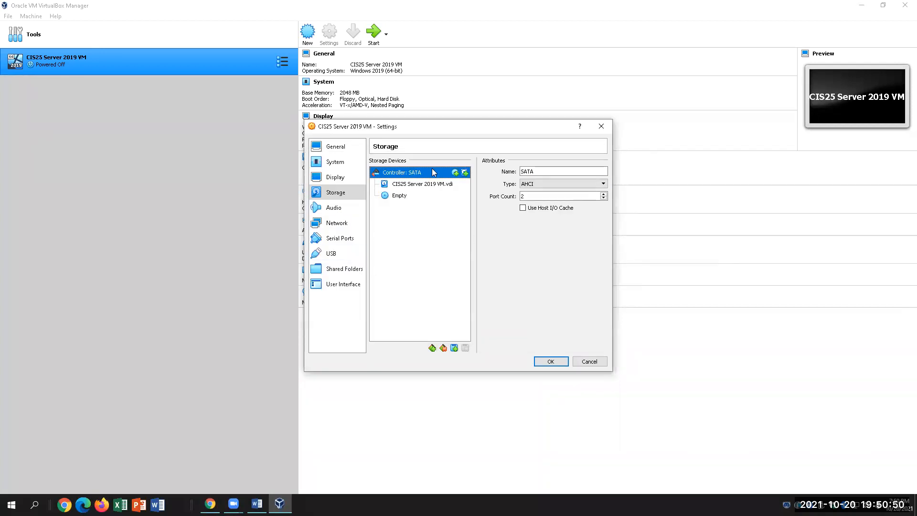
Attach CIS25 Server 2019 VM_1.vdi to the SATA controller alongside CIS25 Server 2019 VM.vdi.
click(465, 173)
click(341, 197)
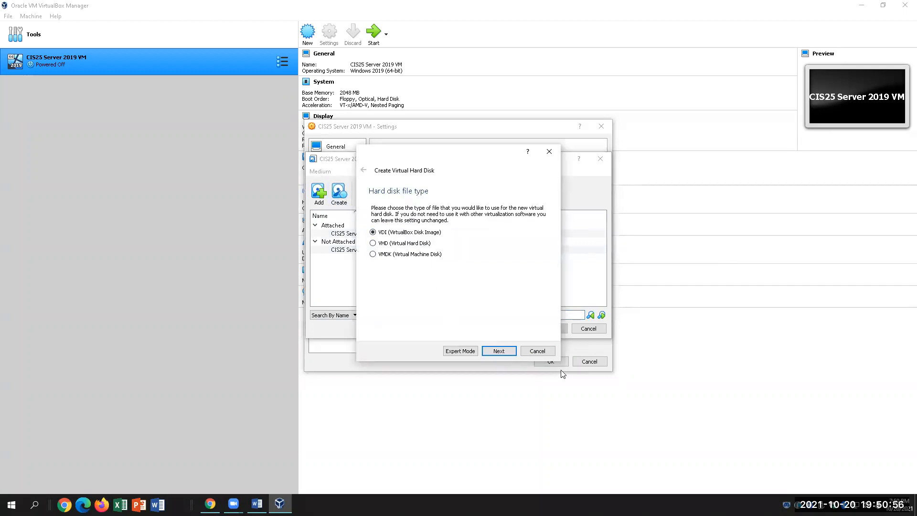
click(537, 350)
click(354, 249)
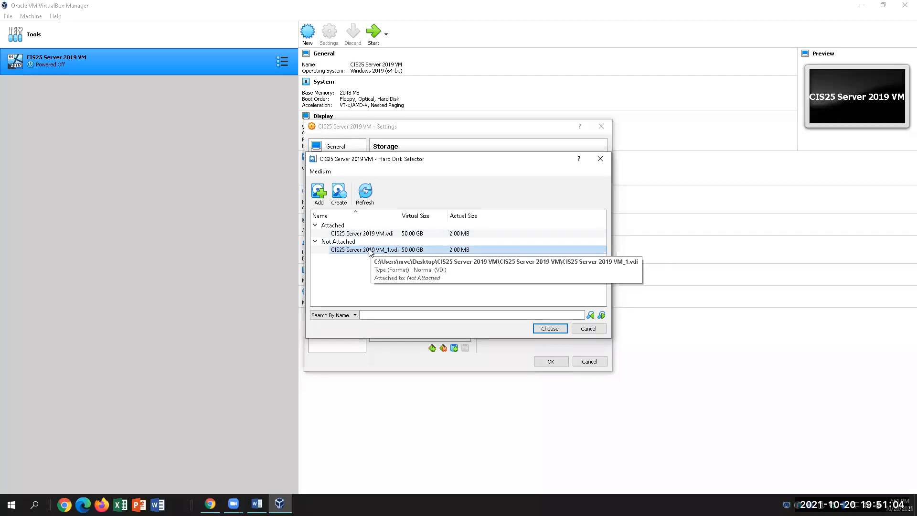
click(546, 330)
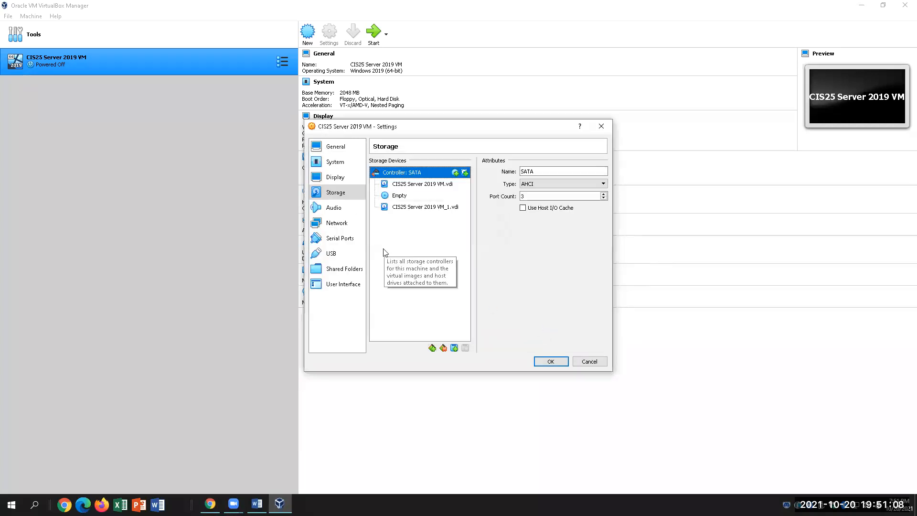
click(424, 189)
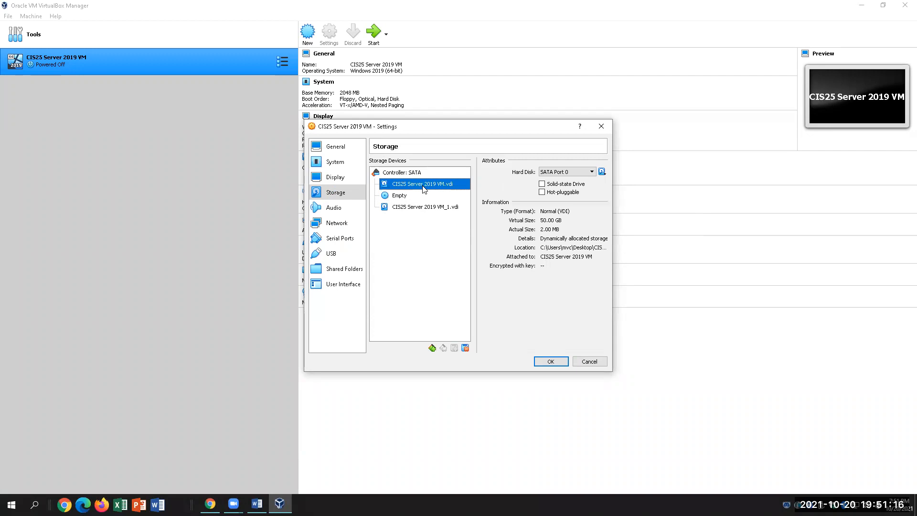
click(427, 207)
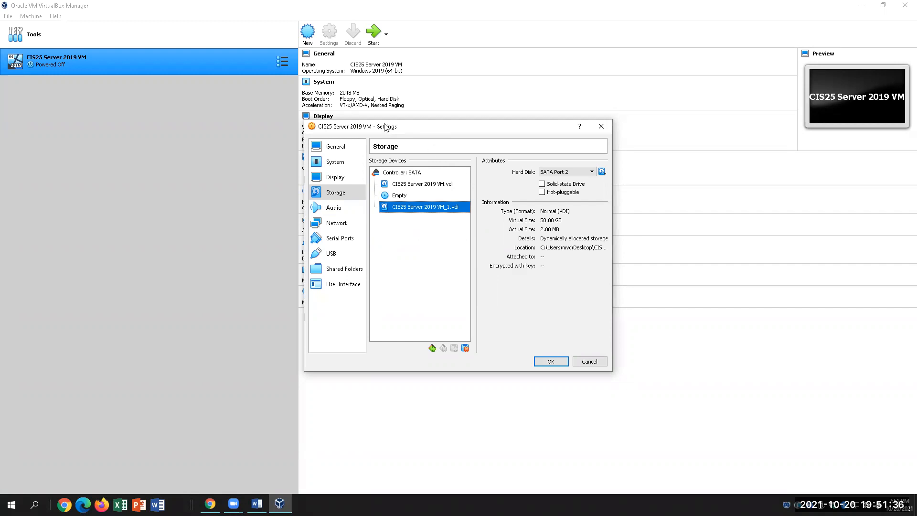
Check the CPU count under System > Processor, then save the VM settings with OK.
click(350, 165)
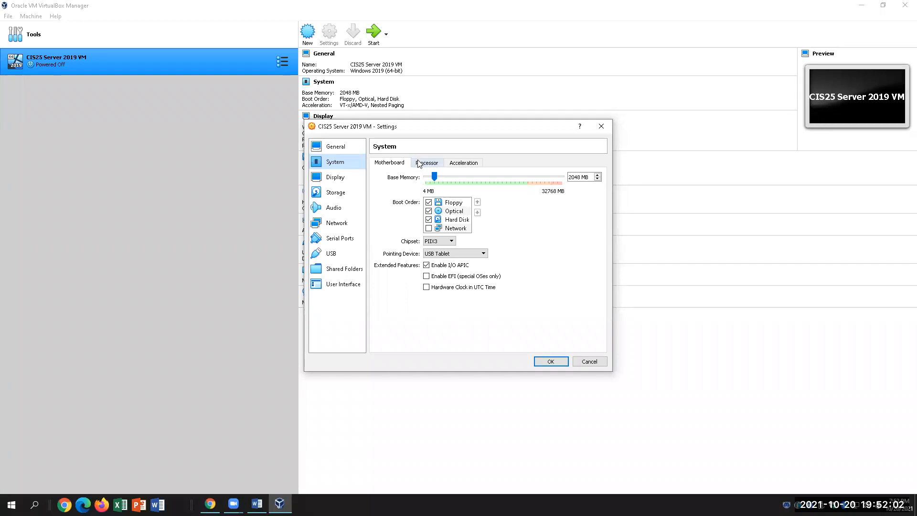
click(423, 164)
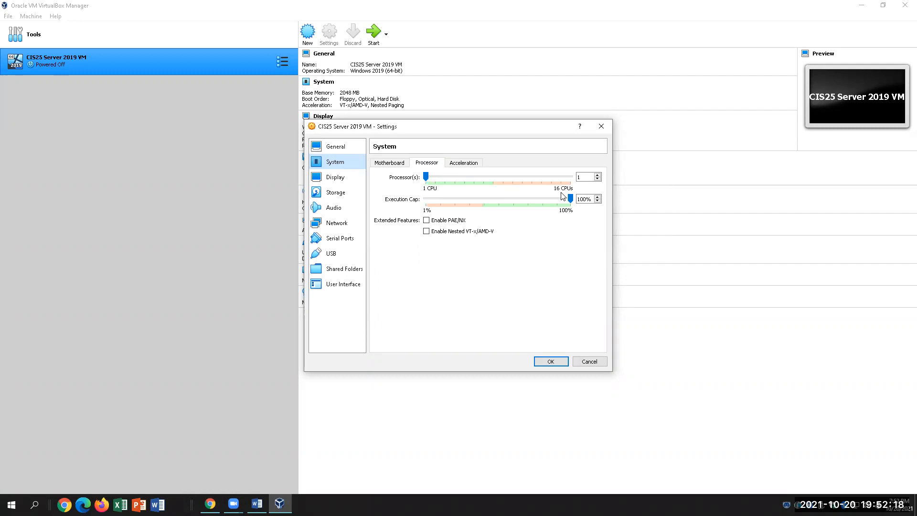
click(579, 178)
click(550, 361)
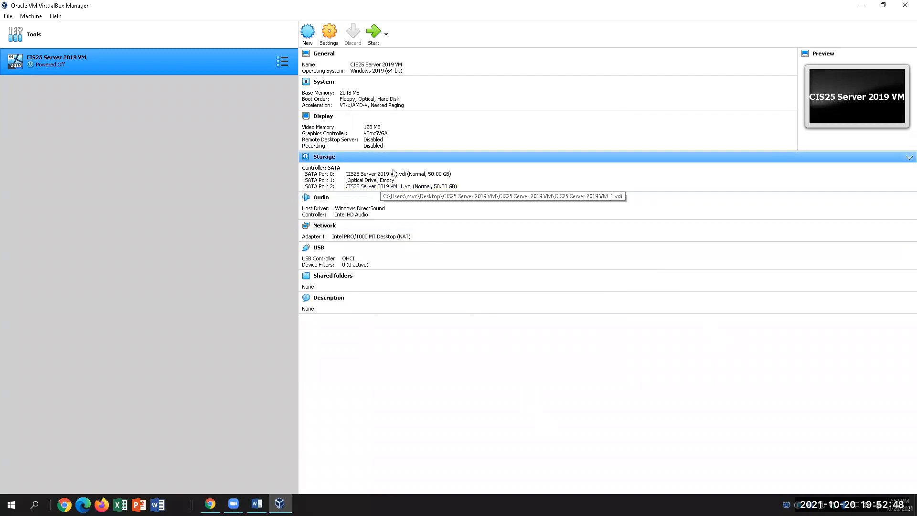
Launch the CIS25 Server 2019 VM from the toolbar so its console window opens.
click(374, 34)
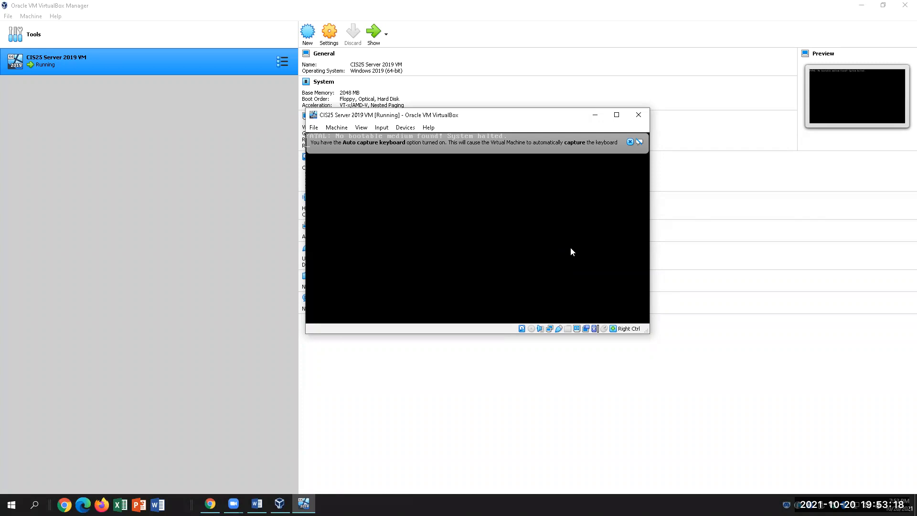
Bring the VM window forward, dismiss the keyboard and mouse capture notices, and open then cancel Machine > Settings.
click(210, 503)
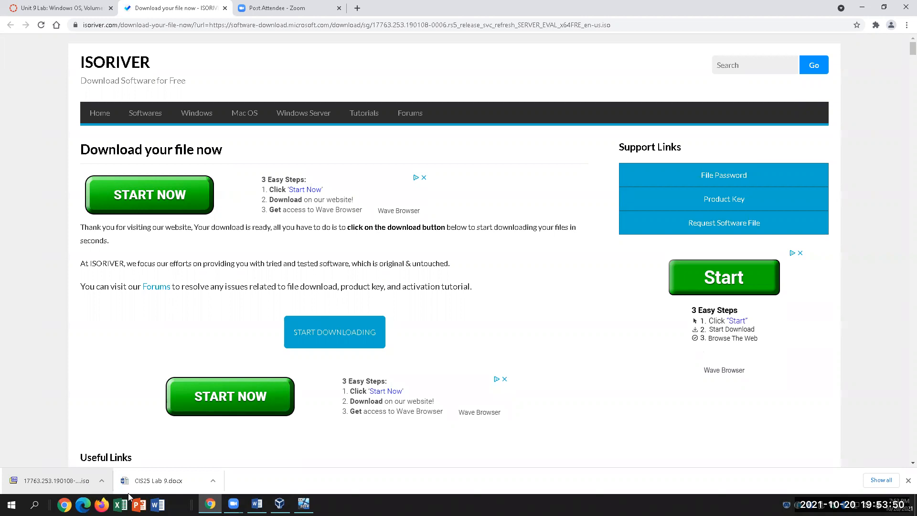
click(304, 504)
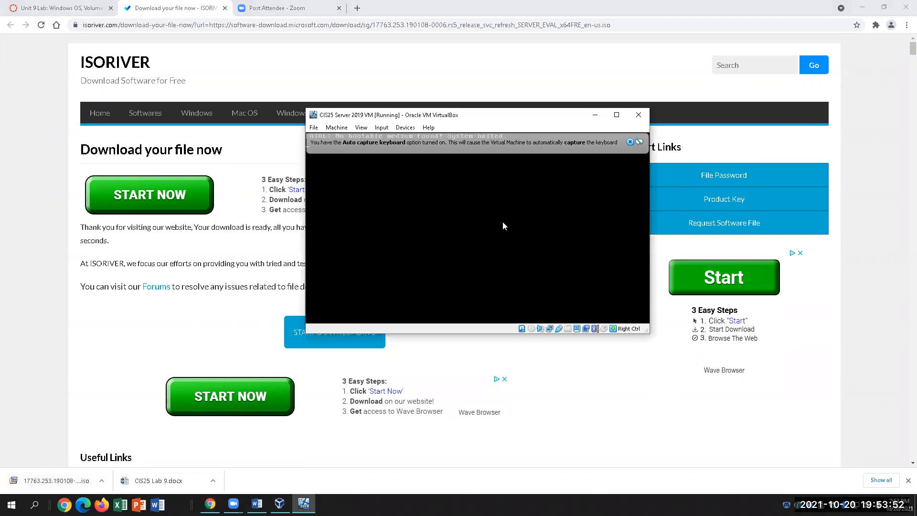
click(629, 141)
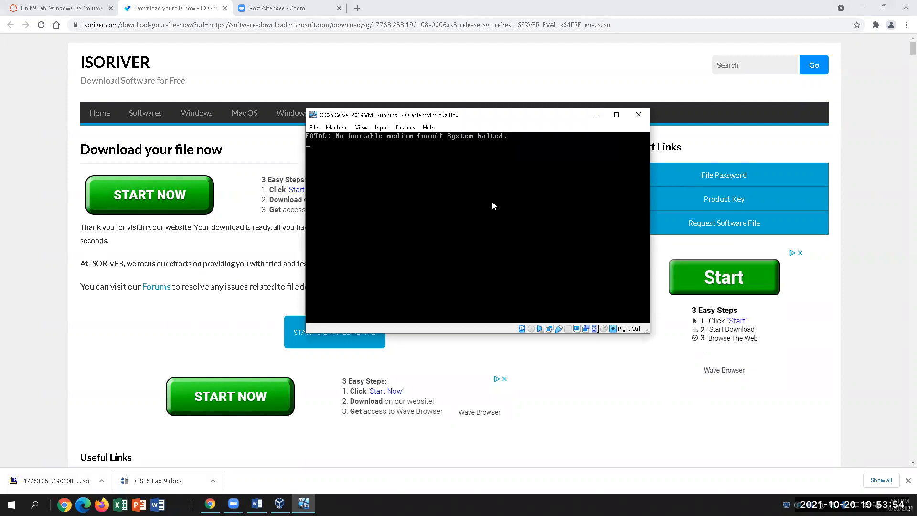
click(538, 145)
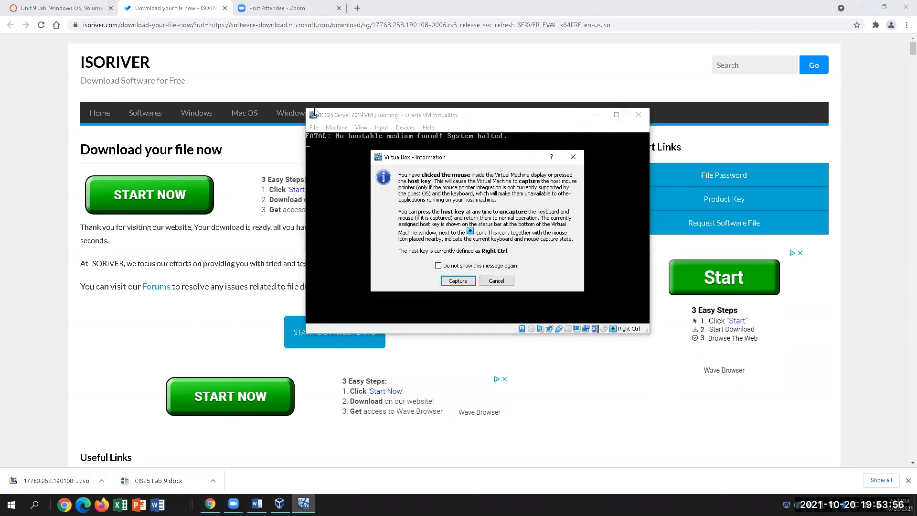
click(496, 281)
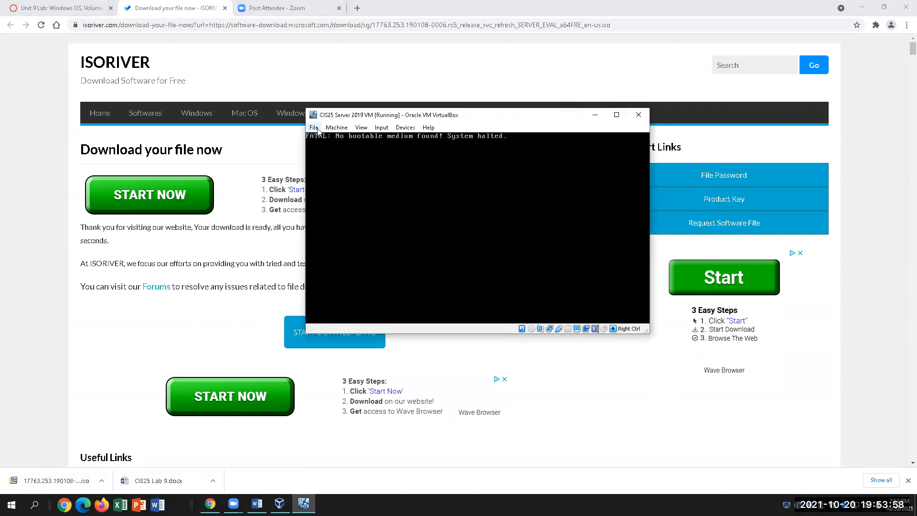
click(335, 128)
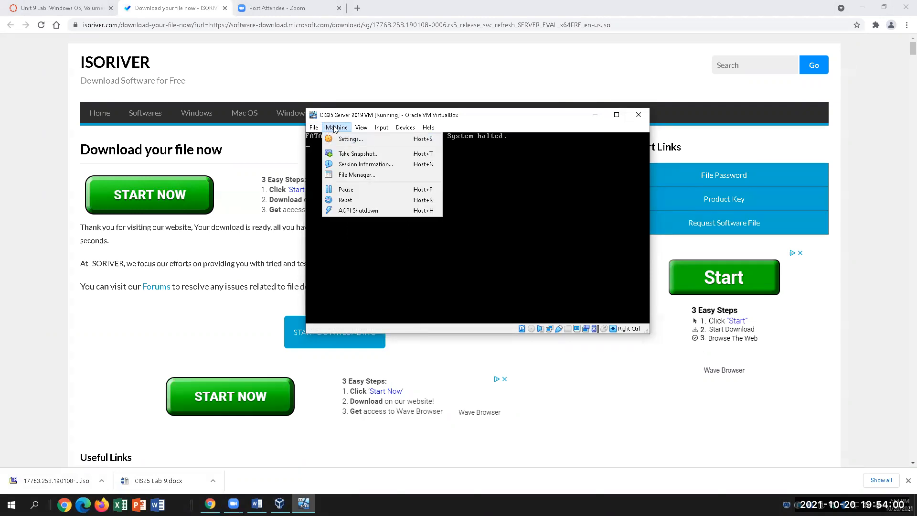
click(351, 139)
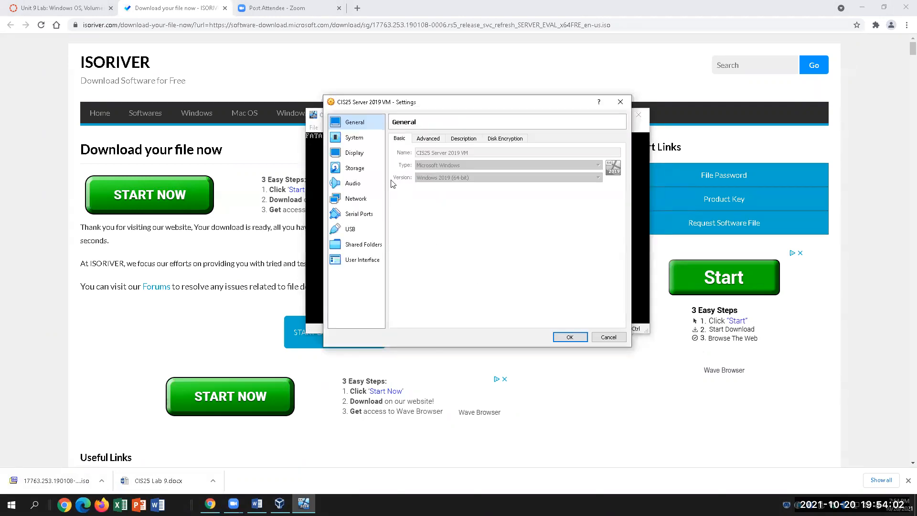
click(608, 337)
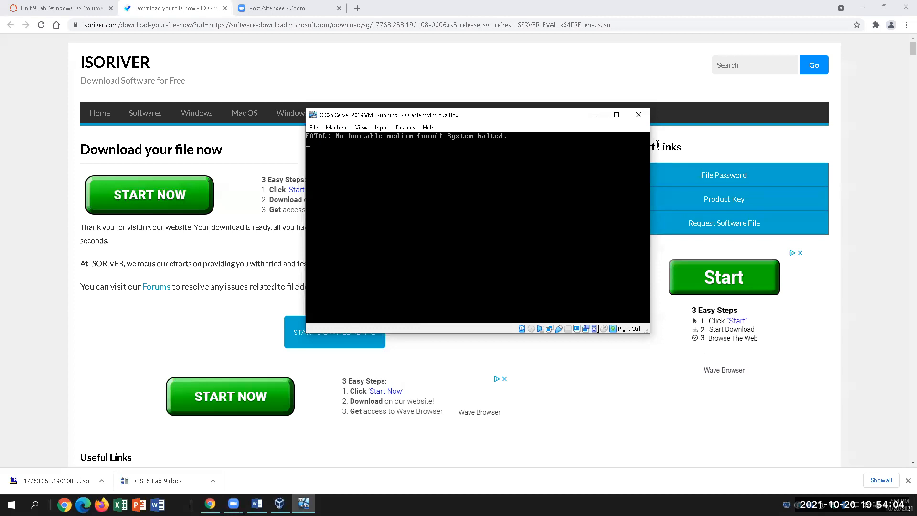
Close the VM window, saving the machine state, and return to the VirtualBox Manager.
click(639, 118)
click(438, 251)
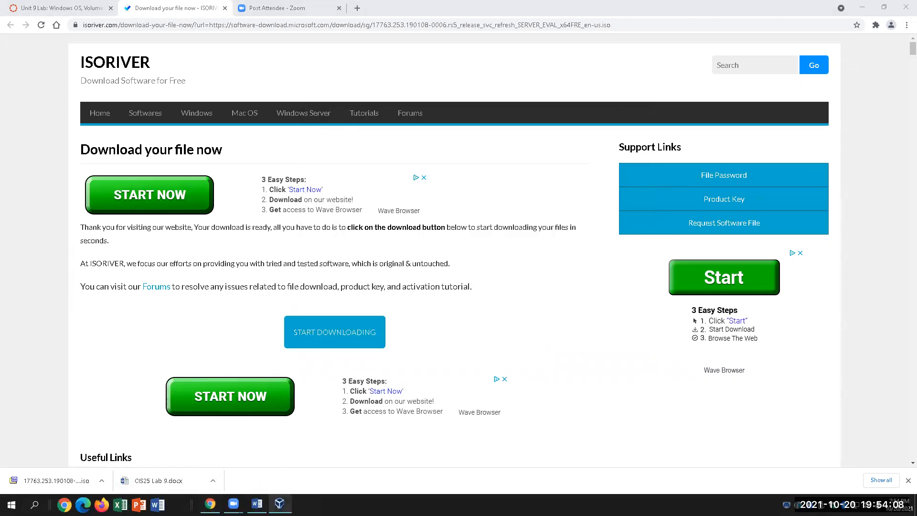
click(280, 503)
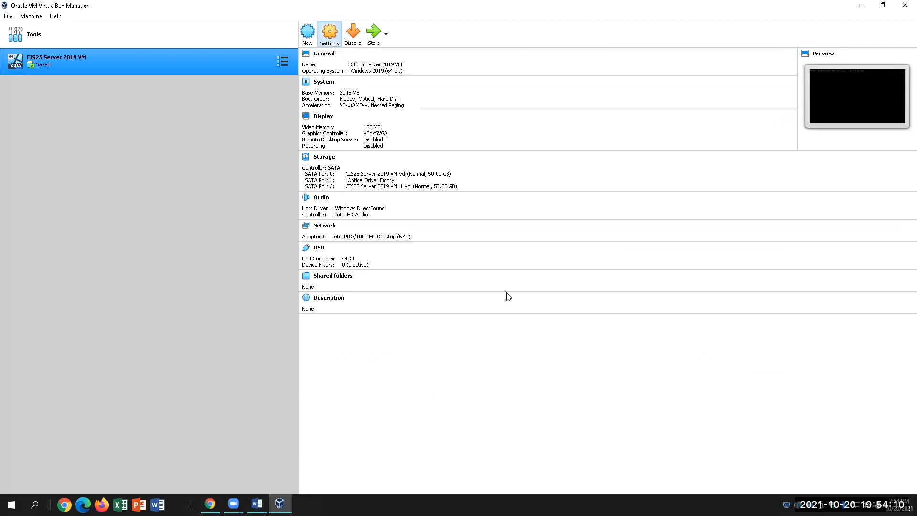
Inspect the VM's storage disks, CIS25 Server 2019 VM.vdi and VM_1.vdi, in Settings.
key(ctrl+s)
click(336, 192)
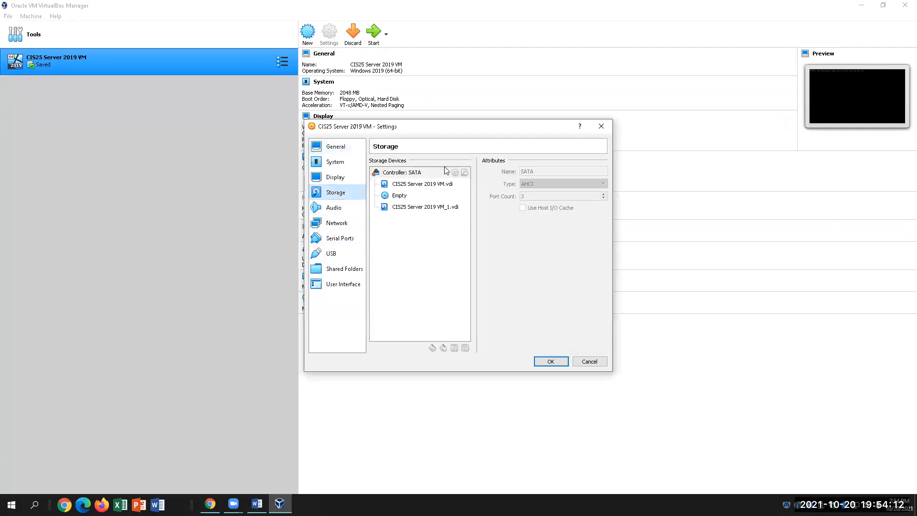
click(417, 184)
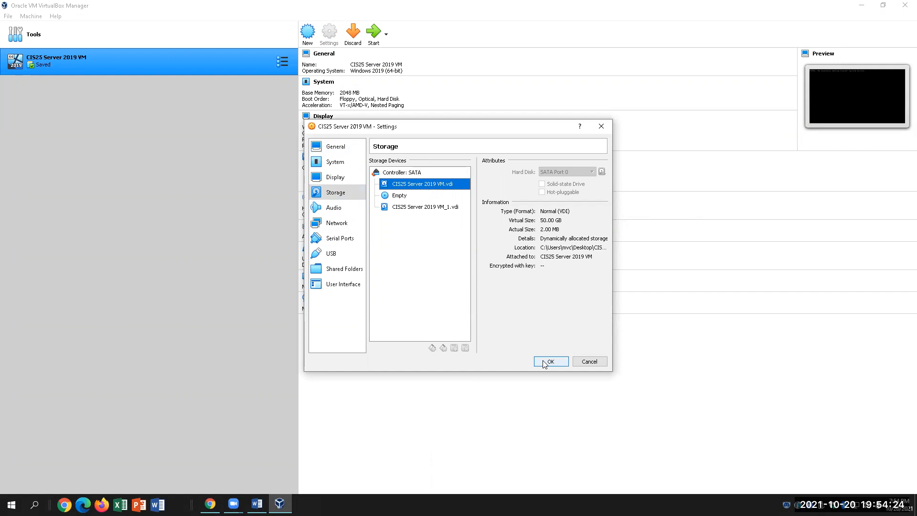
click(338, 192)
click(440, 186)
click(423, 209)
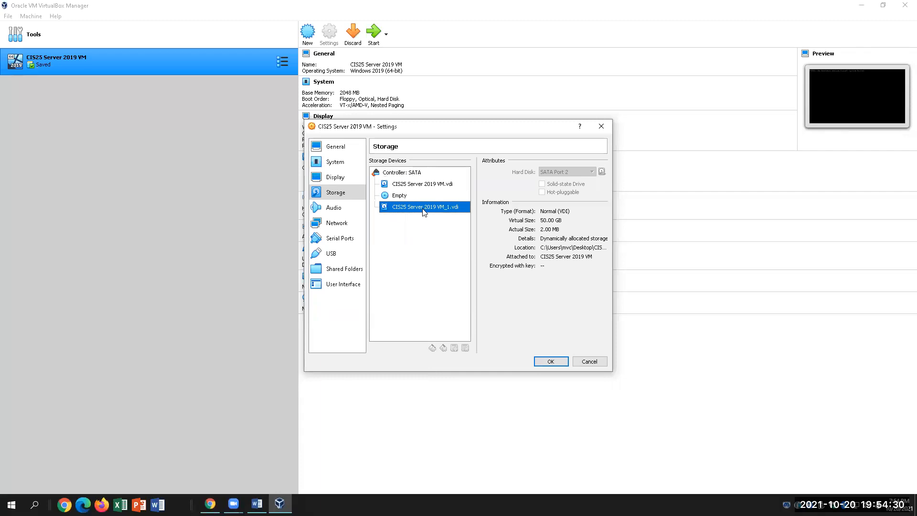
click(404, 185)
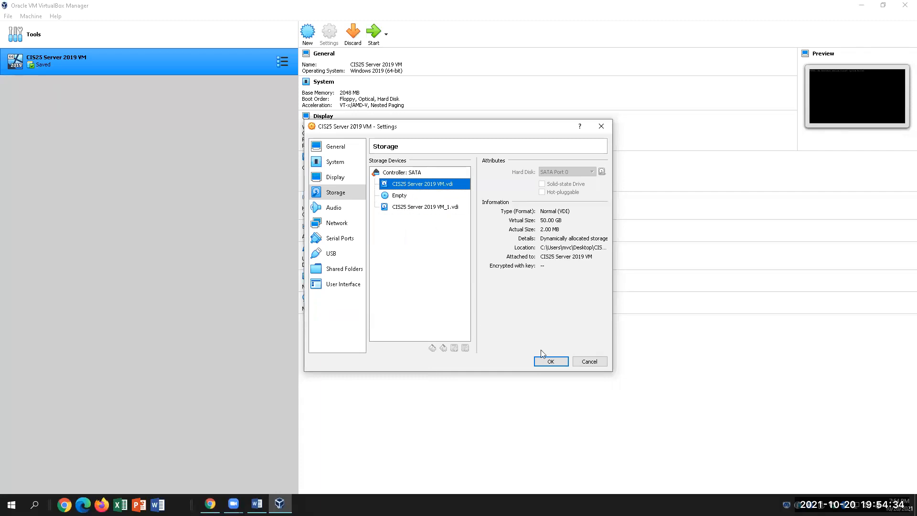
click(550, 362)
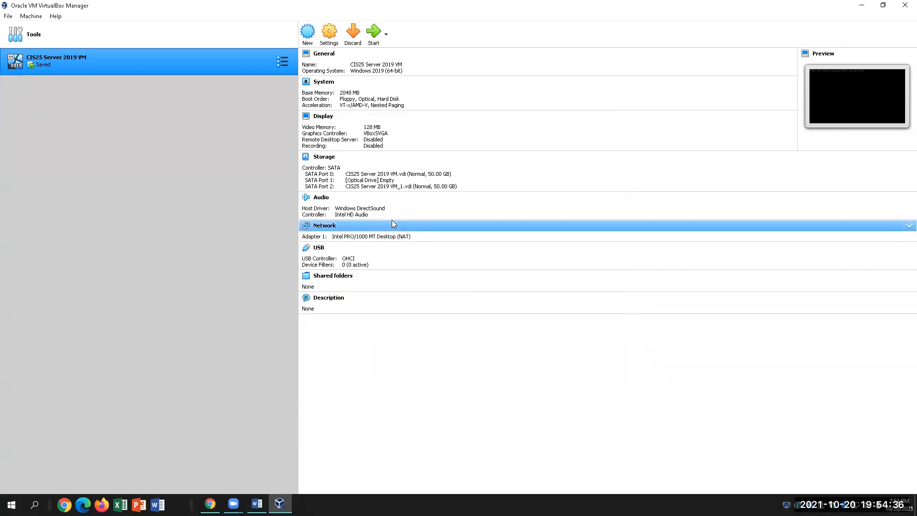
Recheck the CIS25 Server 2019 VM.vdi disk in Storage settings and apply with OK.
click(329, 32)
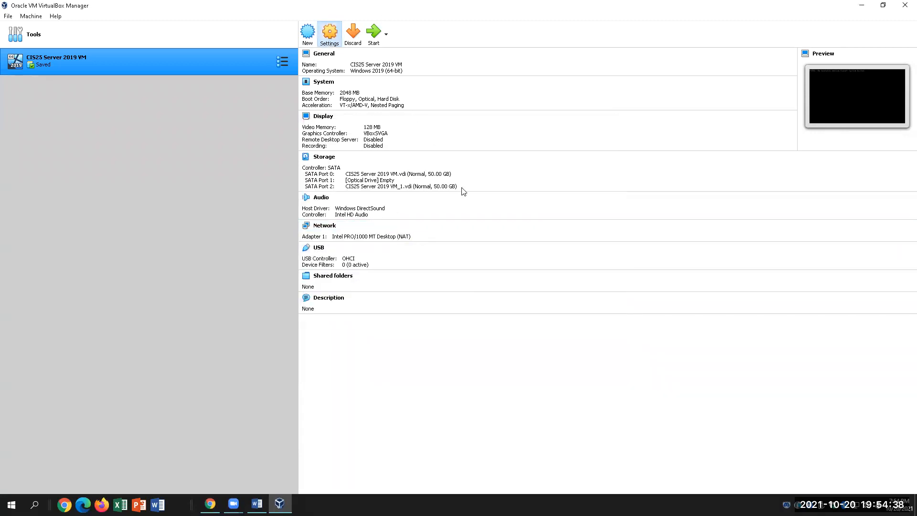
click(338, 193)
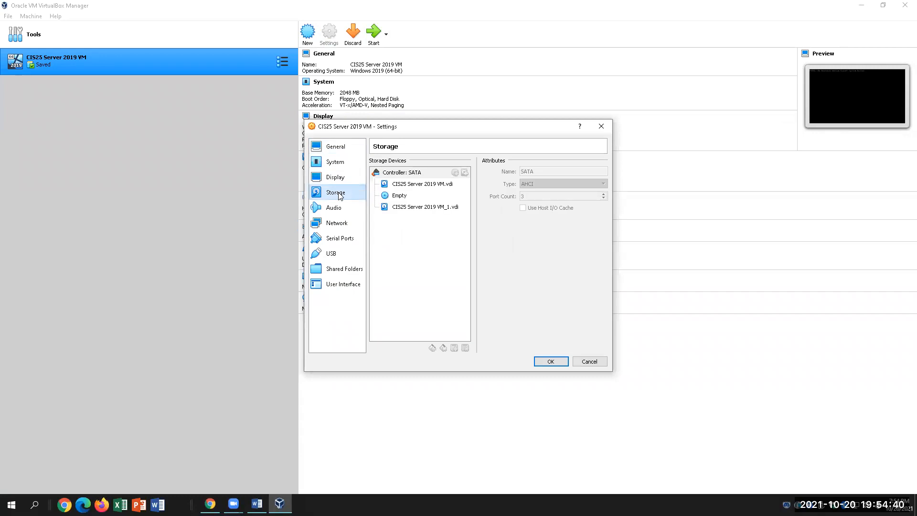
click(432, 187)
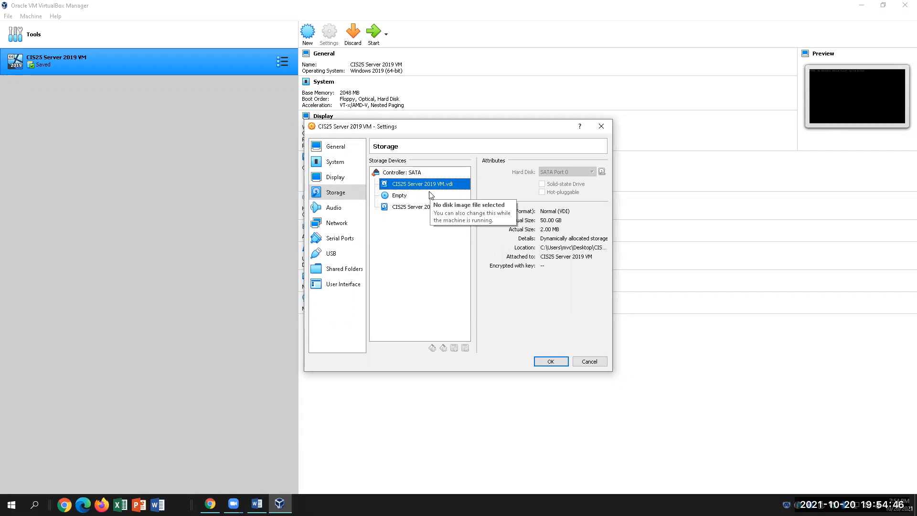
click(547, 361)
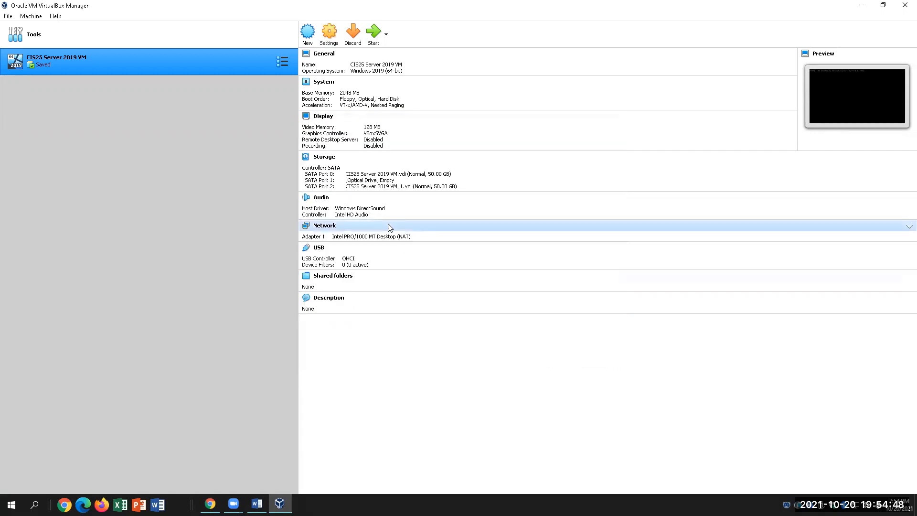
Start the VM, capture keyboard and mouse, send Ctrl+Alt+Delete, then close it saving its state.
click(374, 31)
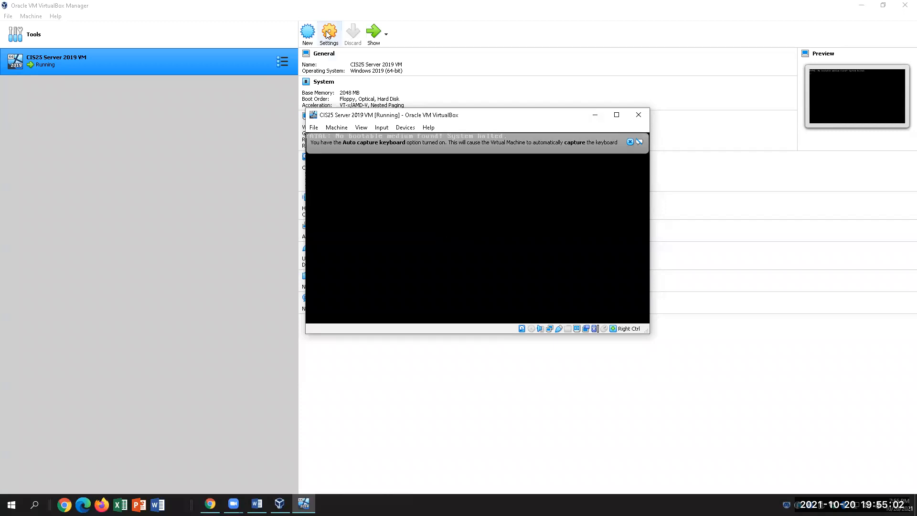
click(503, 261)
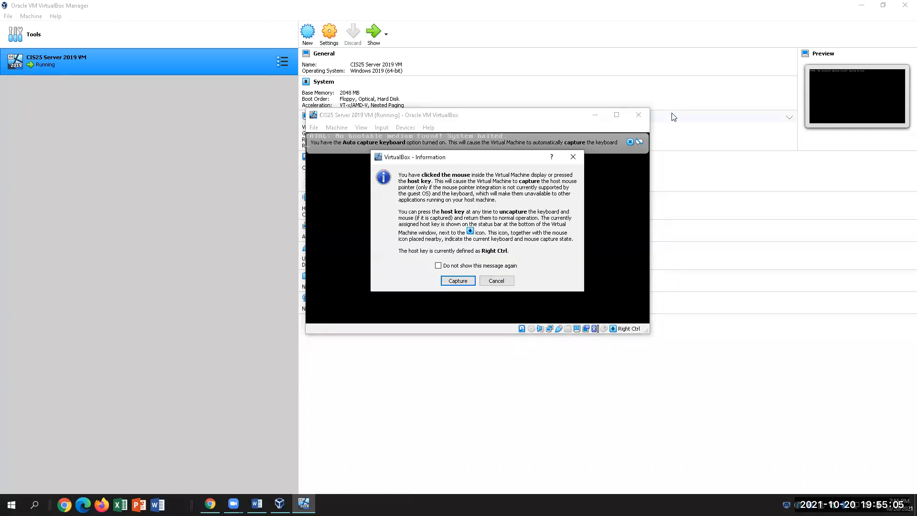
click(457, 281)
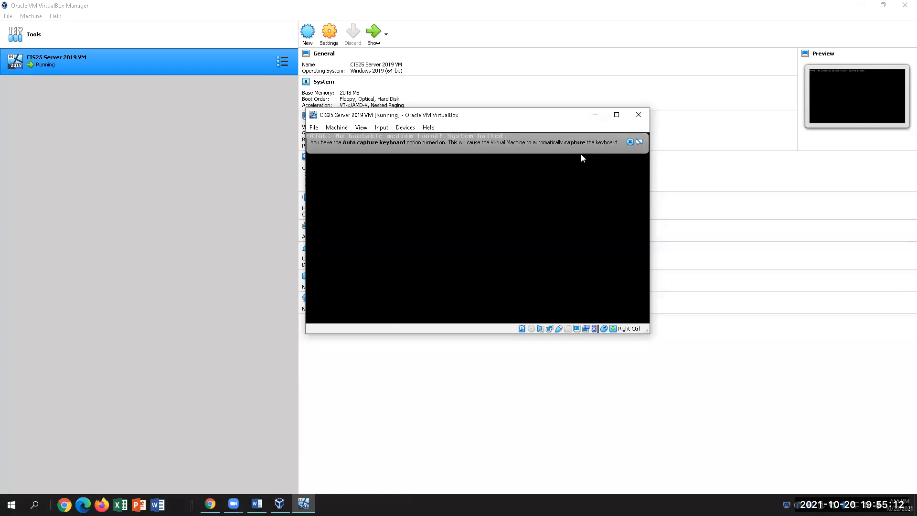
key(ctrl+alt+Delete)
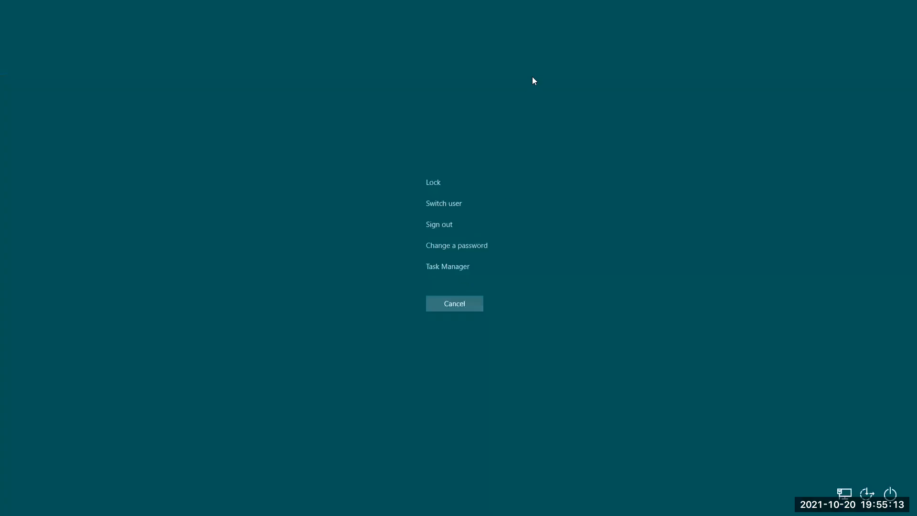
click(455, 304)
click(638, 114)
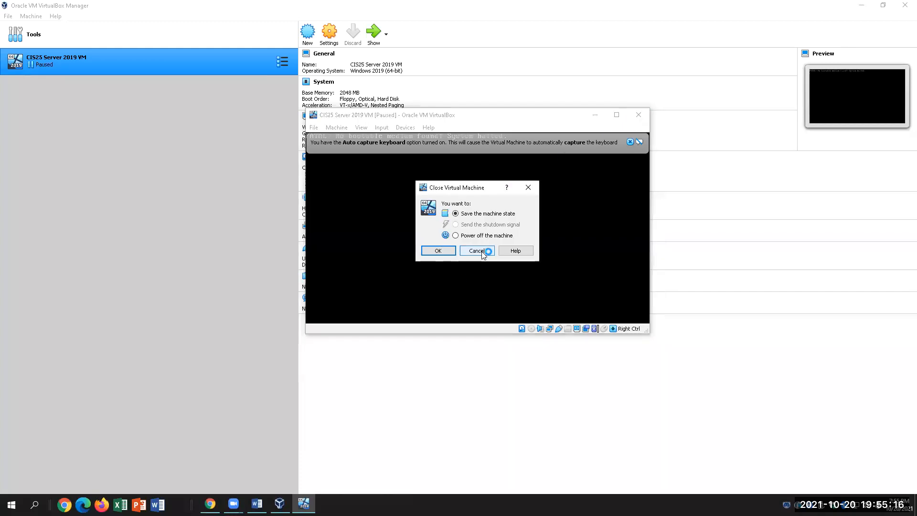
click(438, 251)
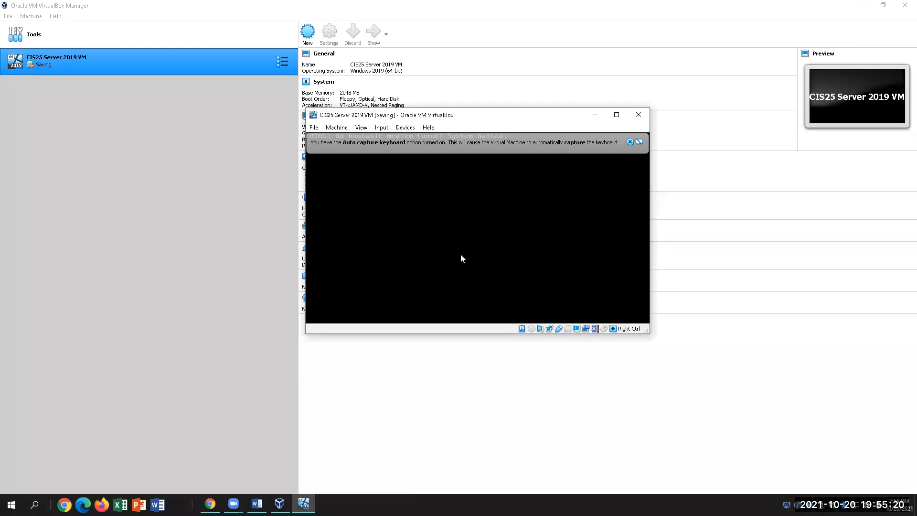
Close the VirtualBox Manager and relaunch Oracle VM VirtualBox by searching 'virtual' in Windows search.
click(902, 5)
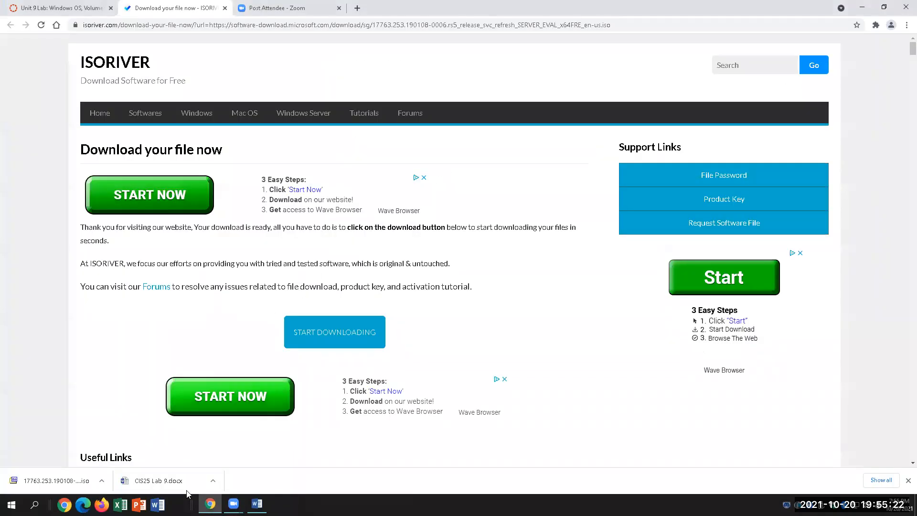
click(34, 505)
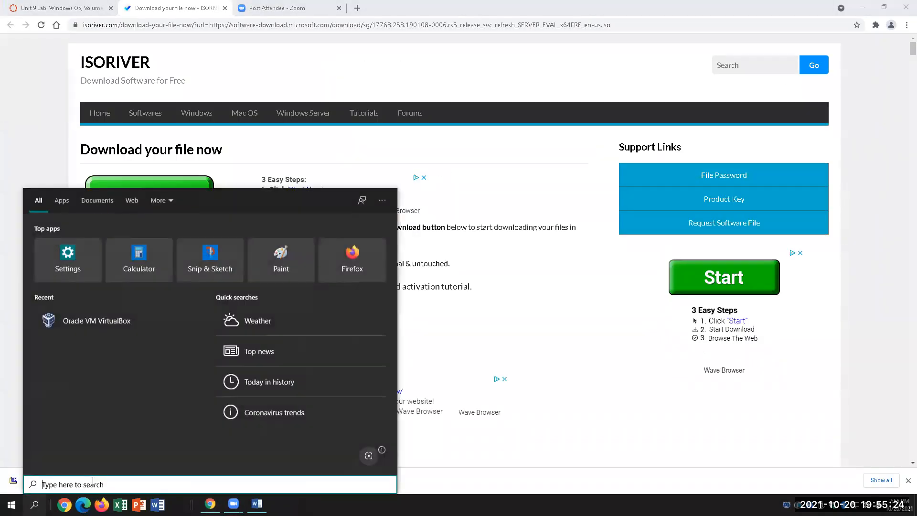
text(virtual)
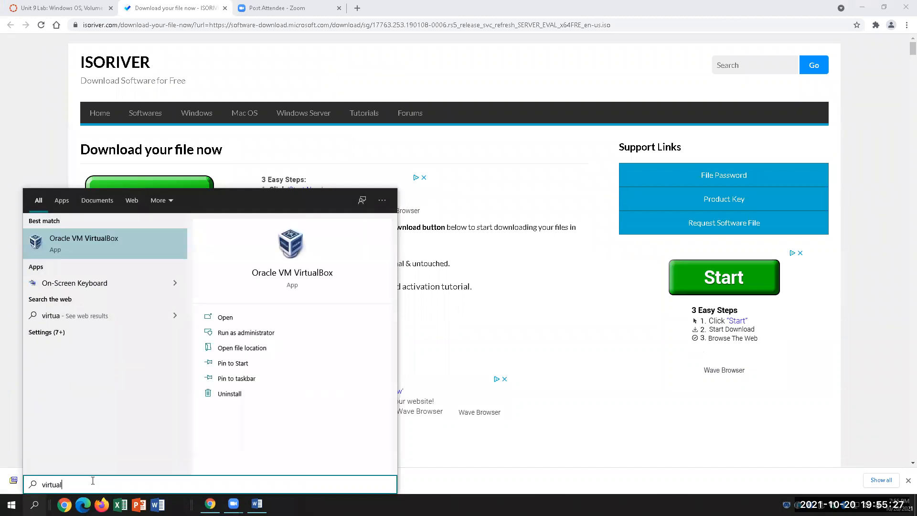
key(Return)
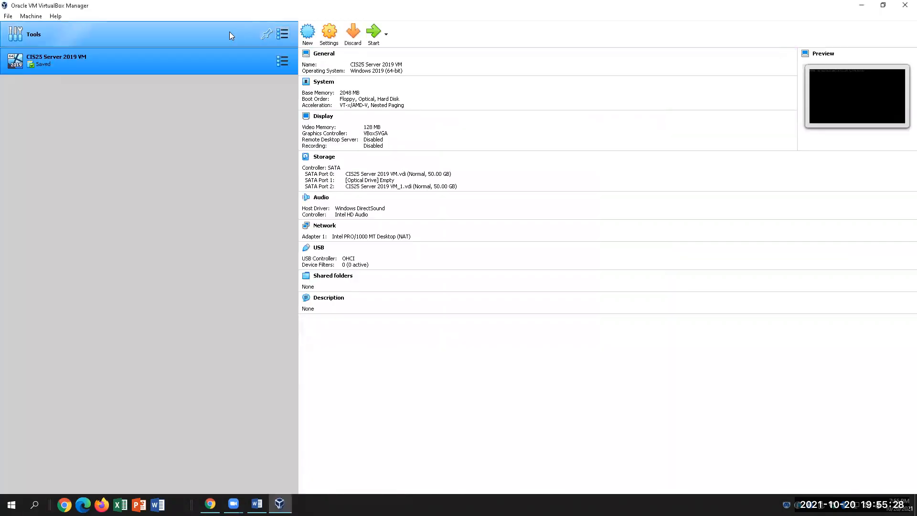
Start a new VM named CIS25 Server 2019 VM with machine folder Desktop\CIS25 Server 2019 VM.
click(307, 33)
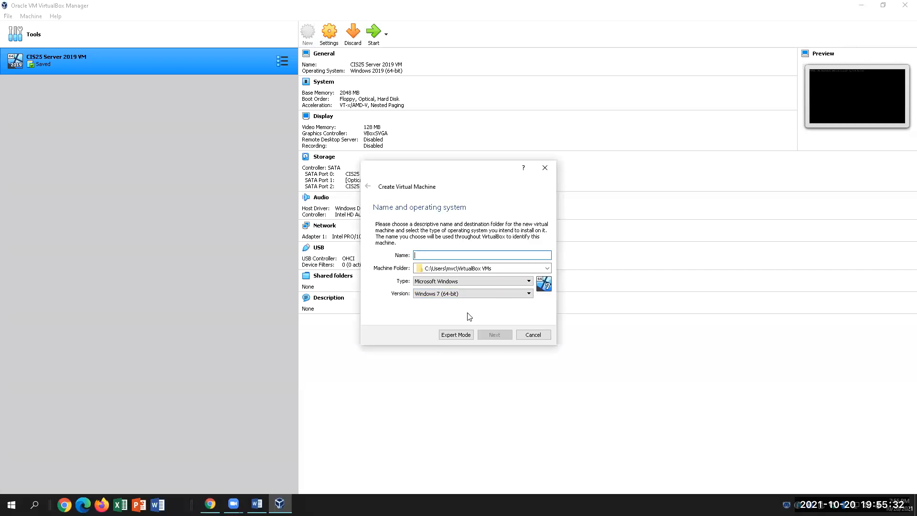
click(449, 254)
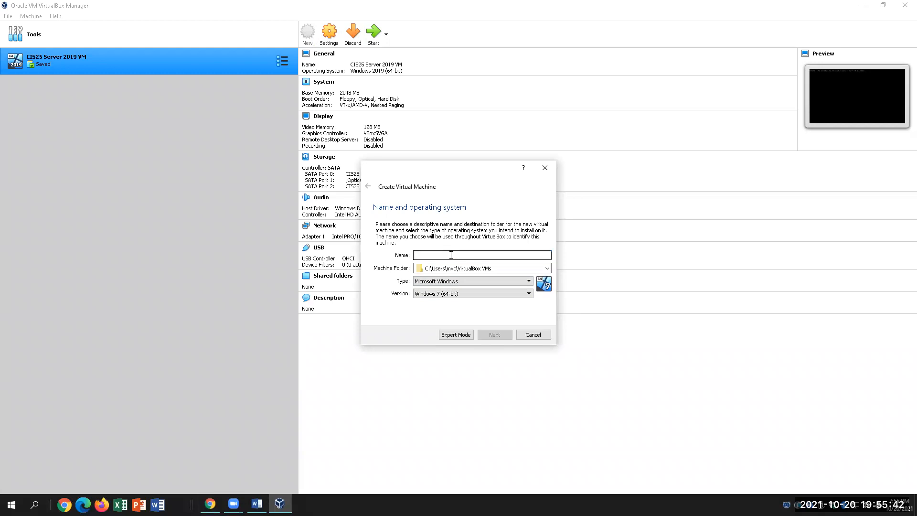
text(CIS25 Server 2019 VM)
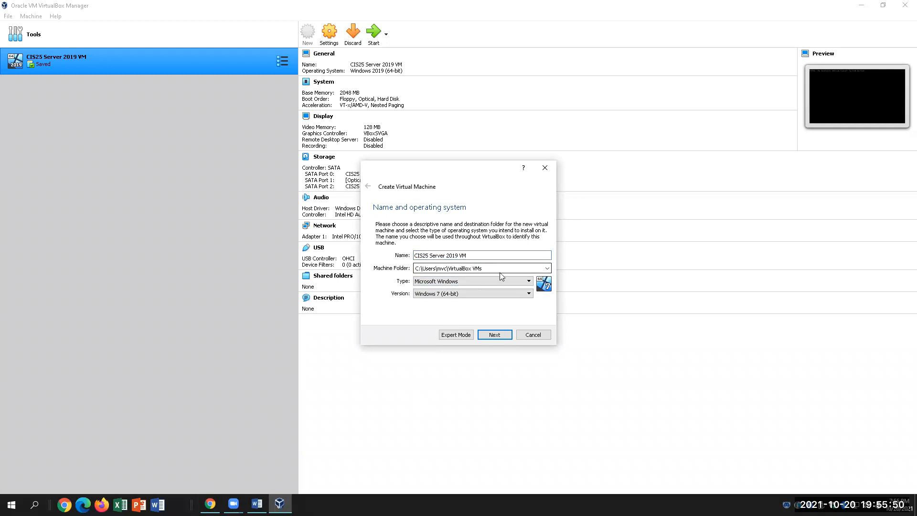
click(477, 268)
click(476, 285)
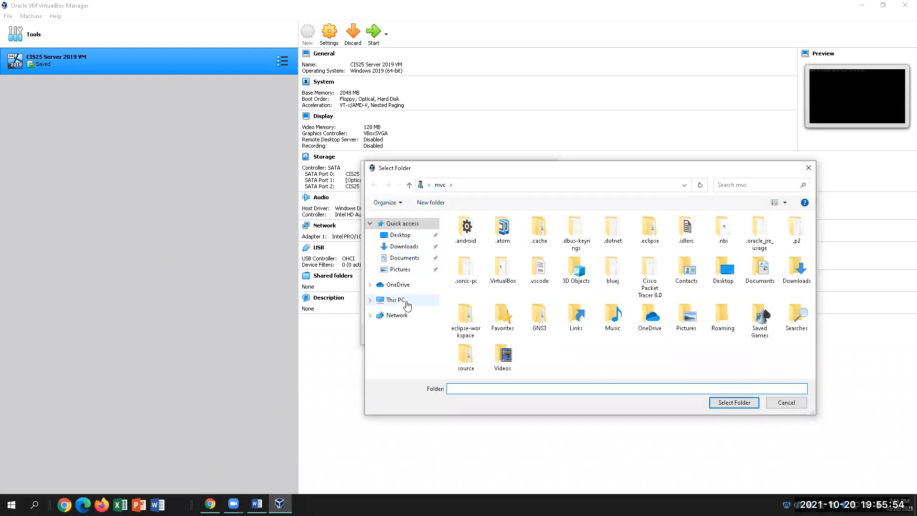
click(411, 235)
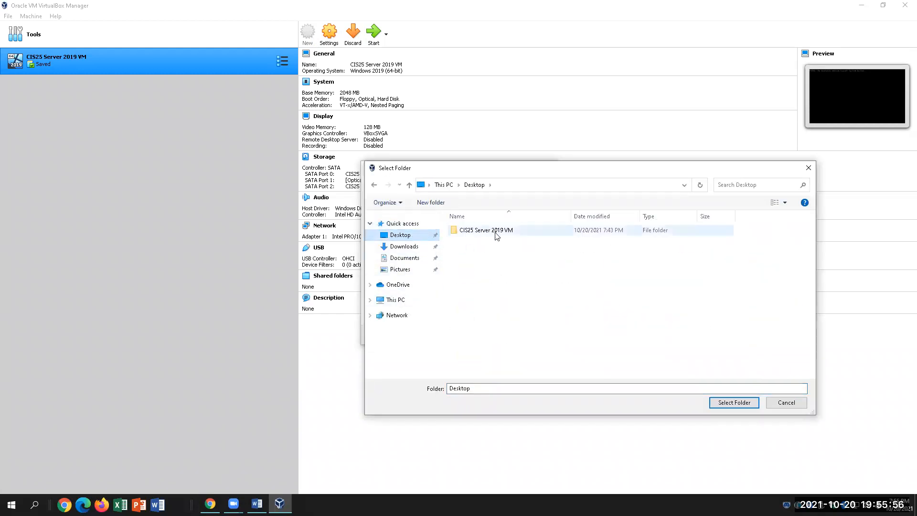
click(497, 231)
click(734, 402)
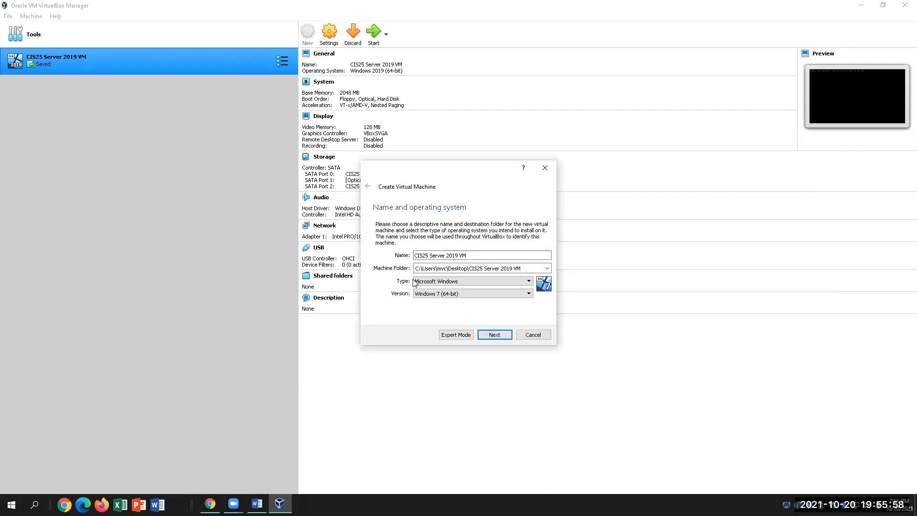
Choose Windows 2019 (64-bit) as the version and continue, triggering the folder-exists error.
click(435, 294)
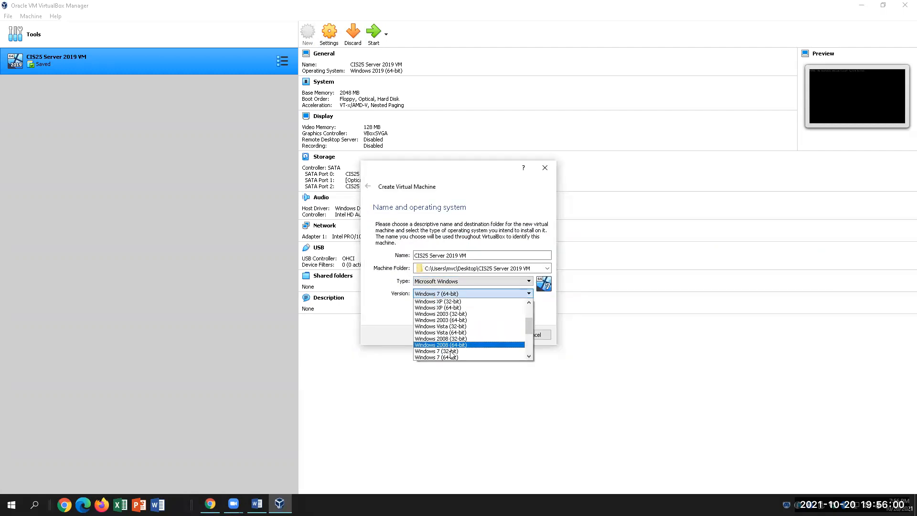
scroll(528, 325, down, 4)
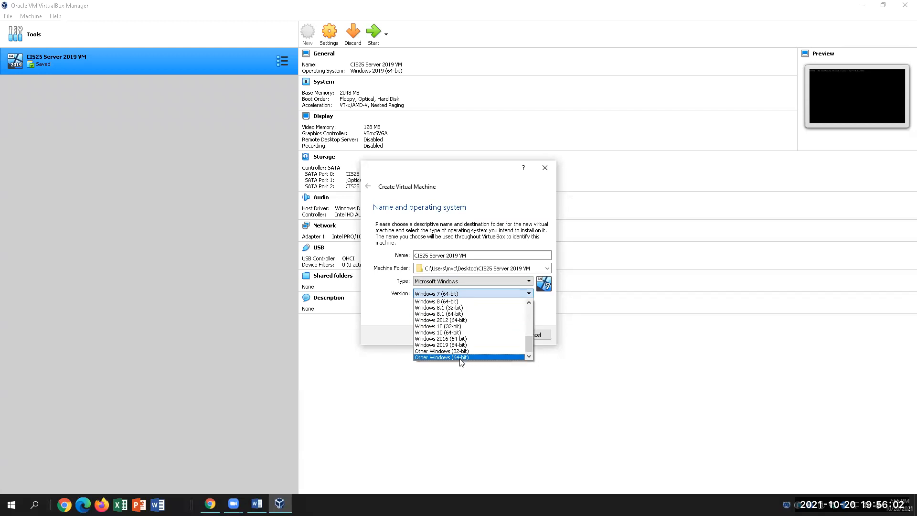
click(441, 344)
click(494, 334)
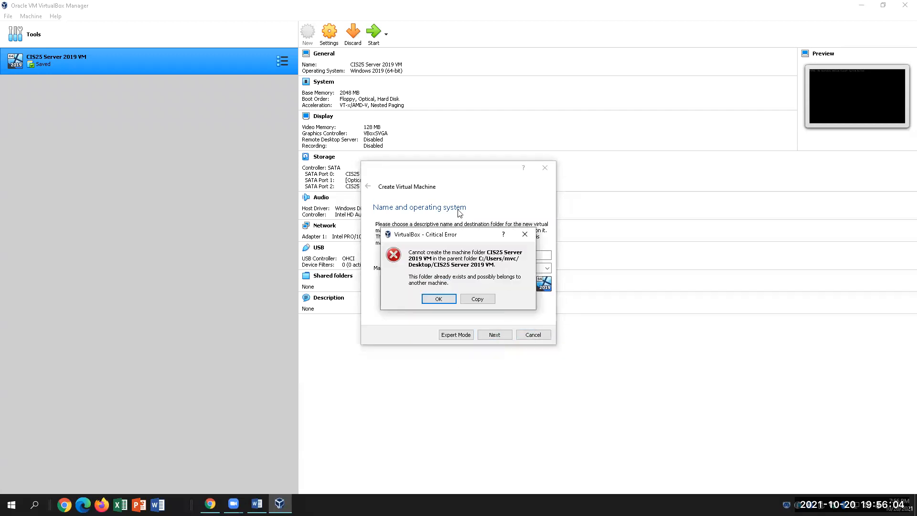
Dismiss the folder-exists error and select a new Desktop folder '2019 VM' as the machine folder.
click(438, 299)
click(546, 268)
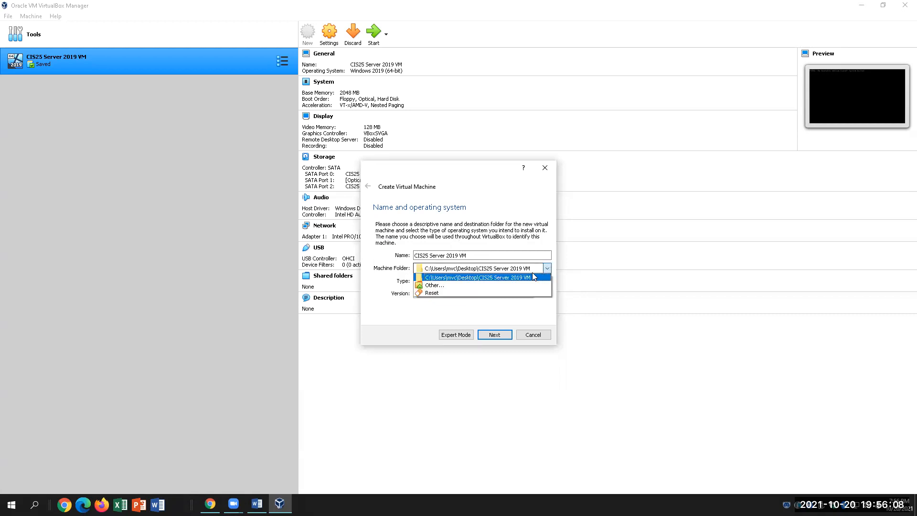
click(433, 285)
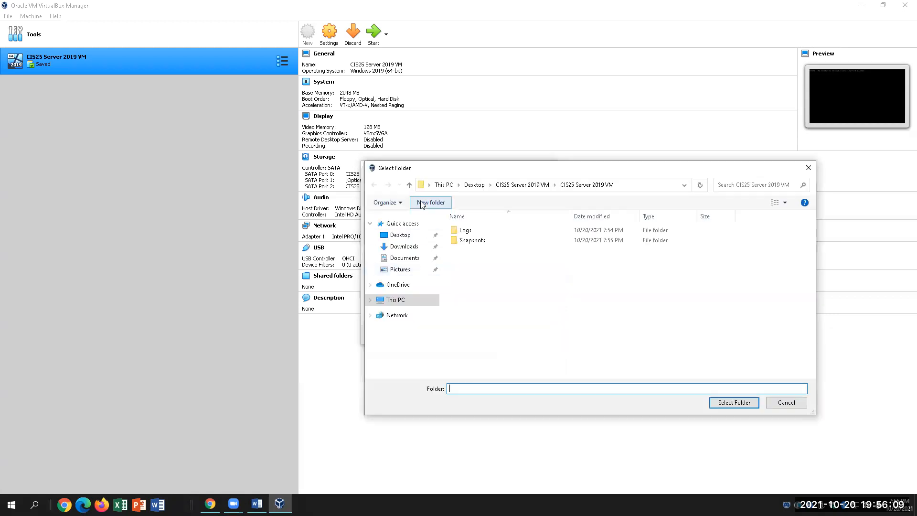
click(413, 239)
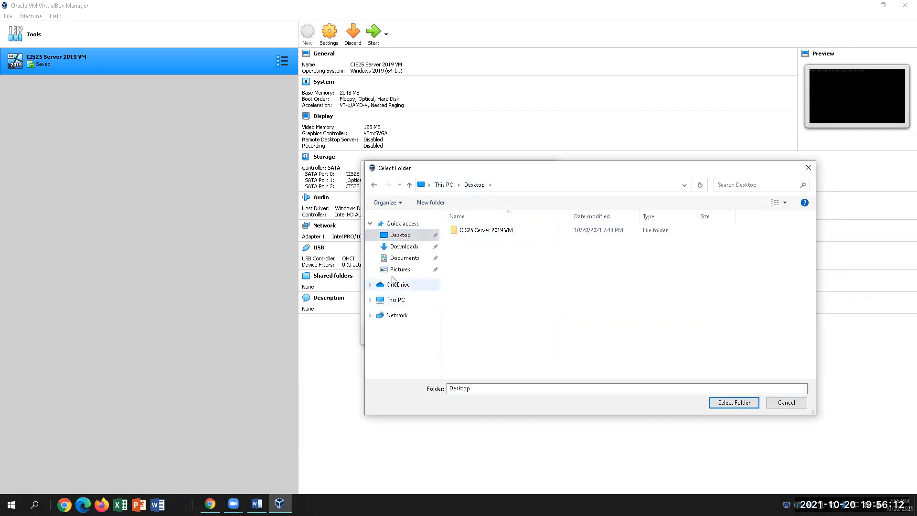
click(431, 202)
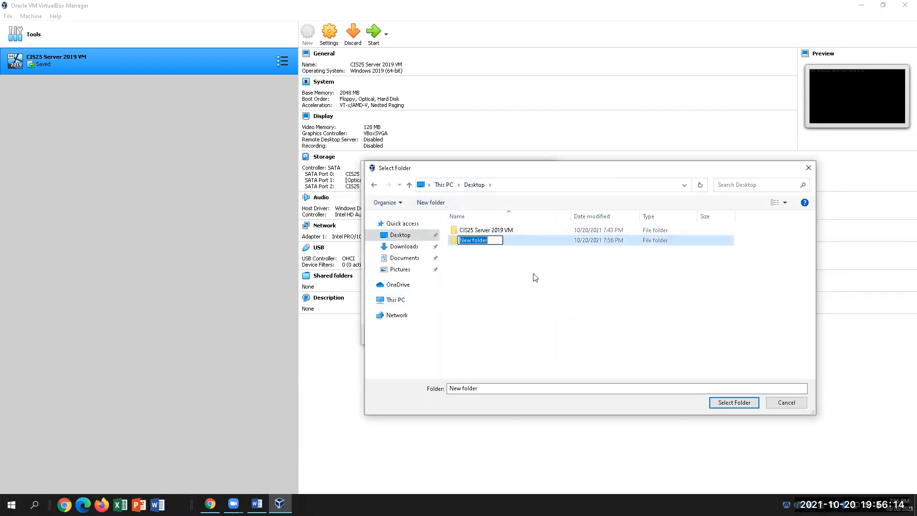
text(NEw)
key(BackSpace)
key(BackSpace)
key(BackSpace)
text(2019 VM)
click(532, 274)
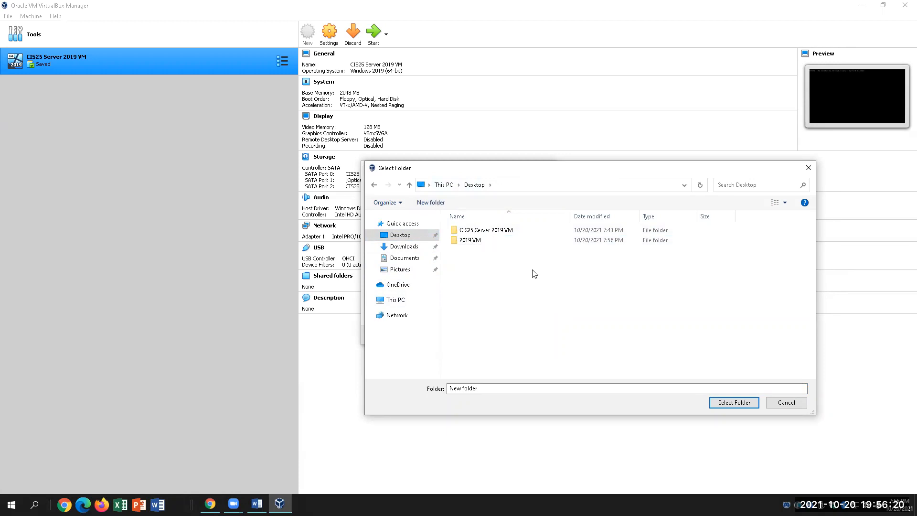
double_click(505, 241)
click(724, 404)
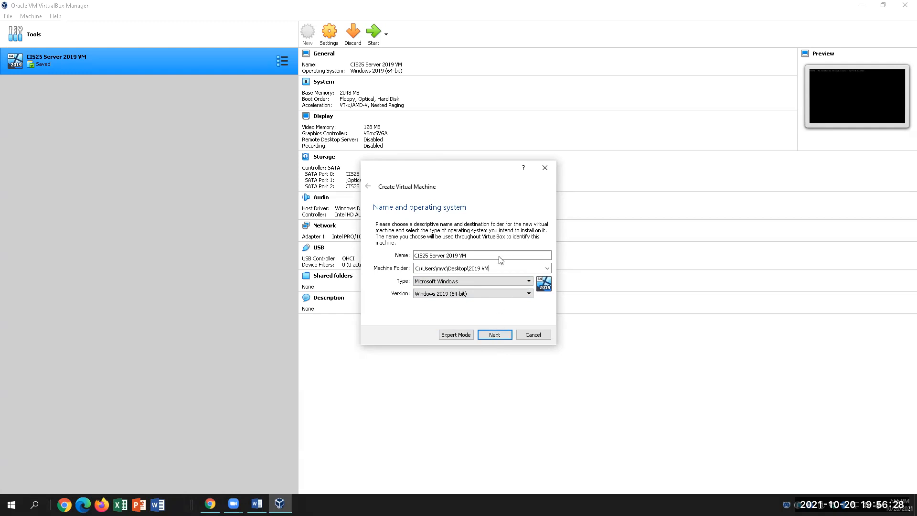
Keep 2048 MB memory and create a new dynamically allocated 50 GB VDI disk.
click(494, 335)
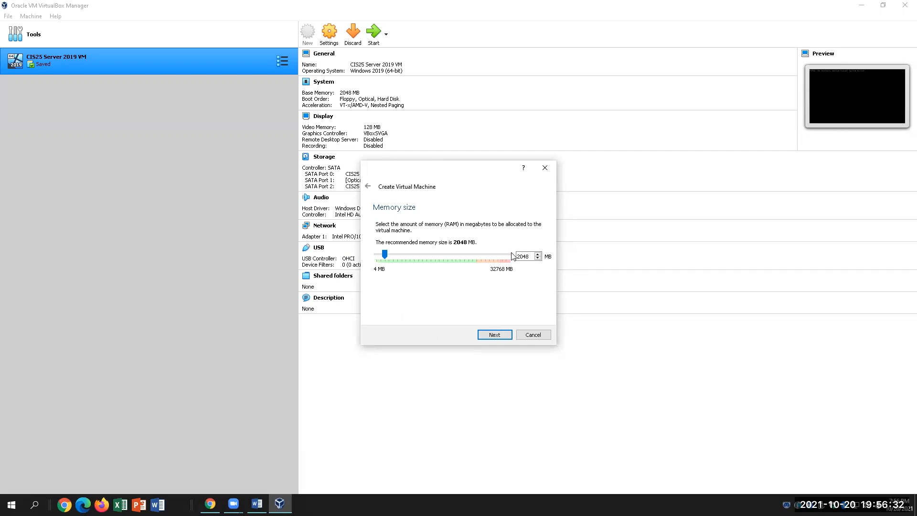
click(507, 335)
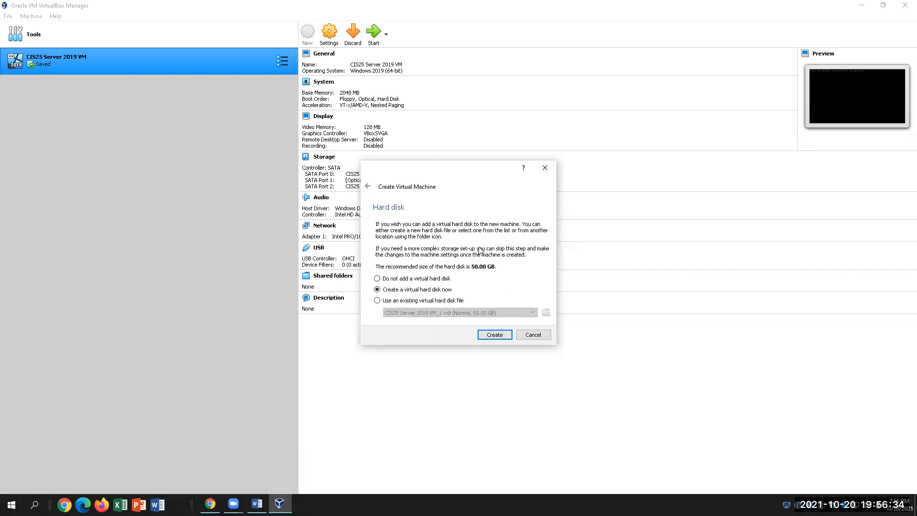
click(483, 336)
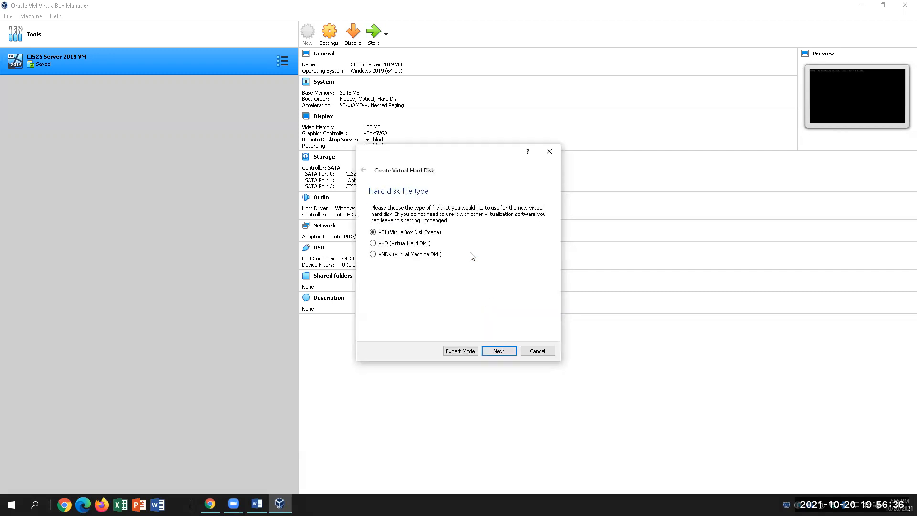
click(492, 351)
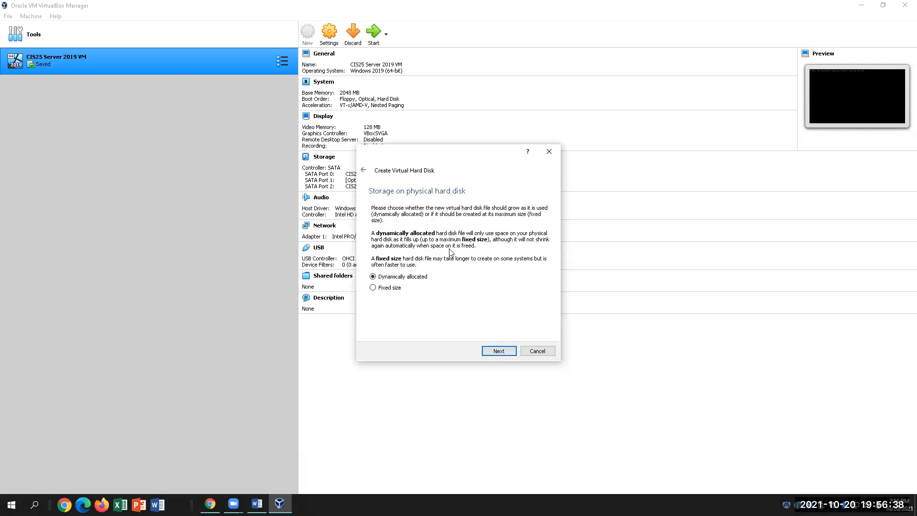
click(498, 353)
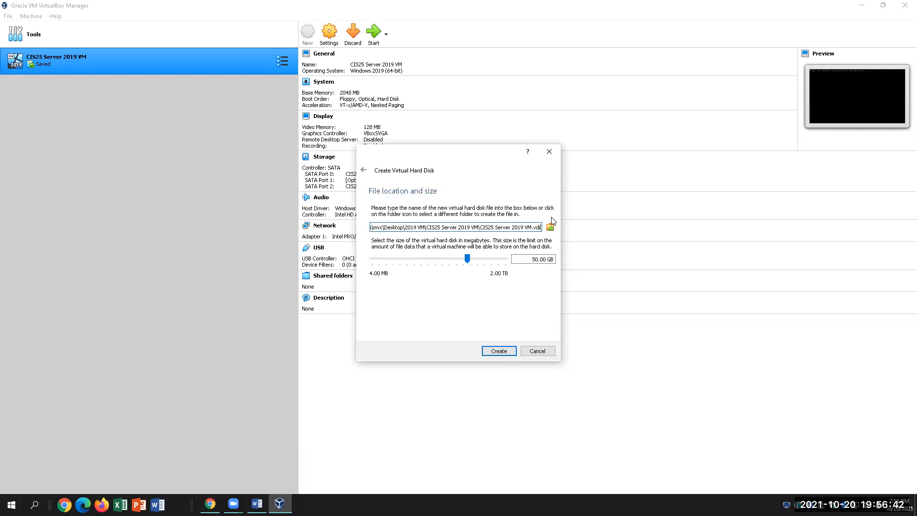
click(499, 352)
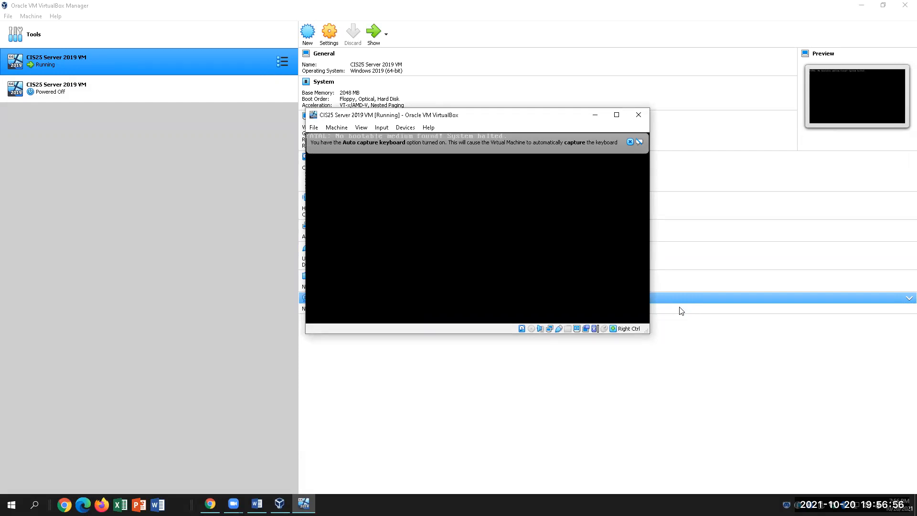
Cancel closing the VM, glance at its Storage settings, then bring up the VM window's close prompt again.
click(638, 114)
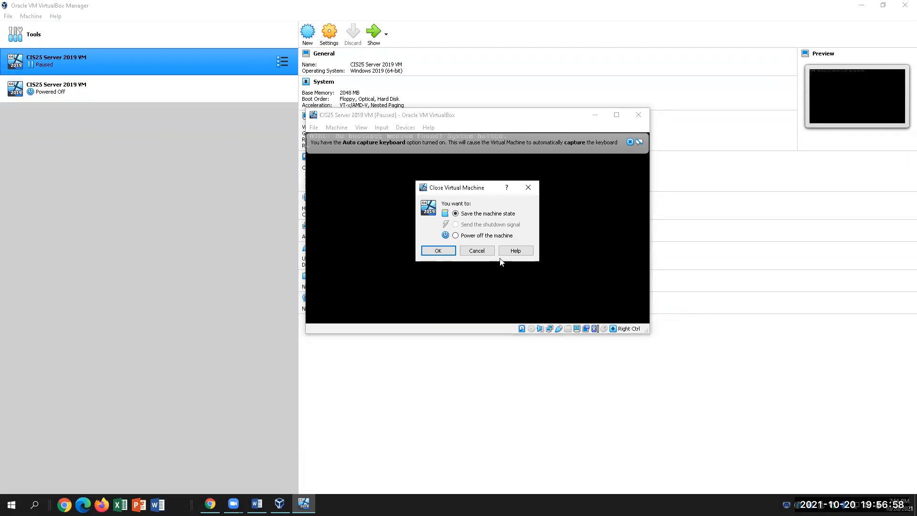
click(477, 250)
click(338, 31)
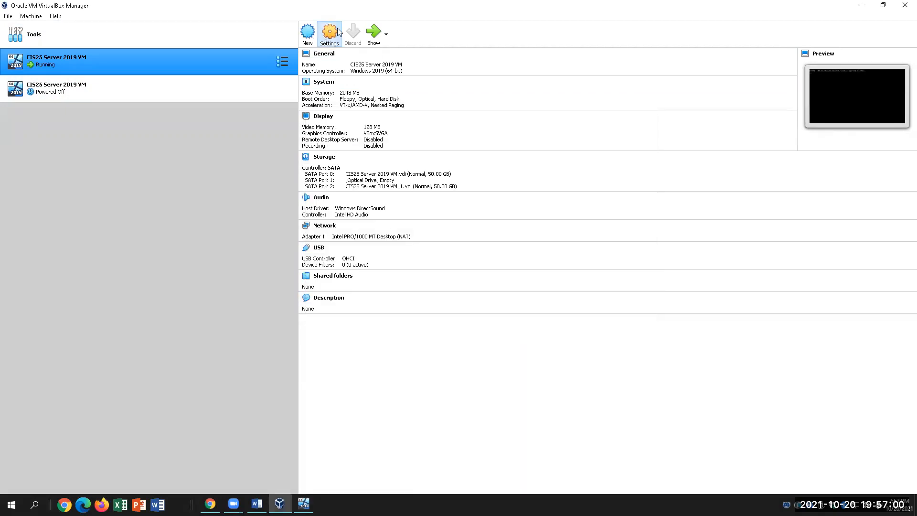
click(333, 191)
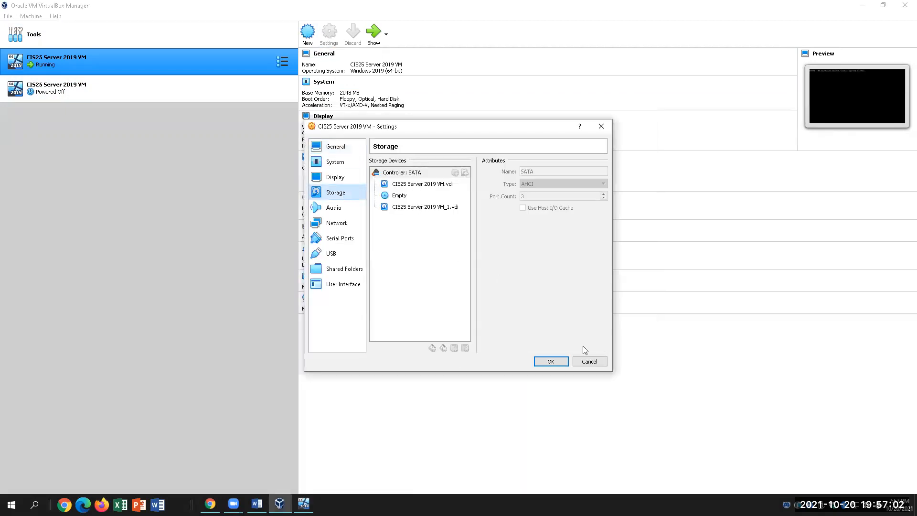
click(588, 361)
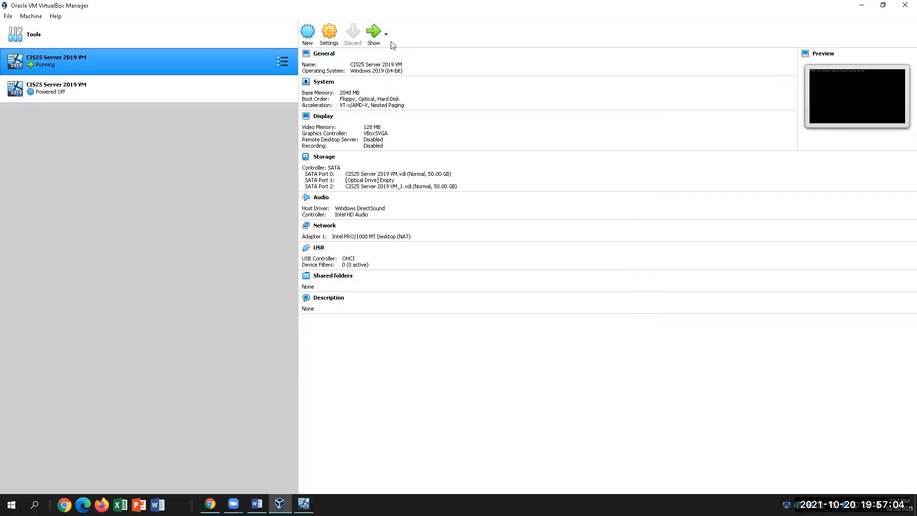
click(374, 35)
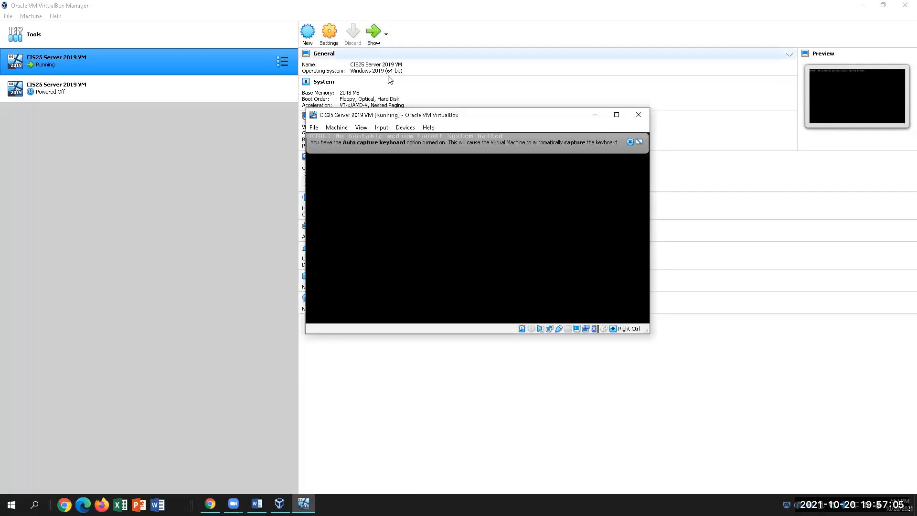
click(638, 117)
Power off the VM, then inspect both SATA disks, CIS25 Server 2019 VM.vdi and VM_1.vdi, in Storage settings.
click(456, 236)
click(438, 250)
click(330, 33)
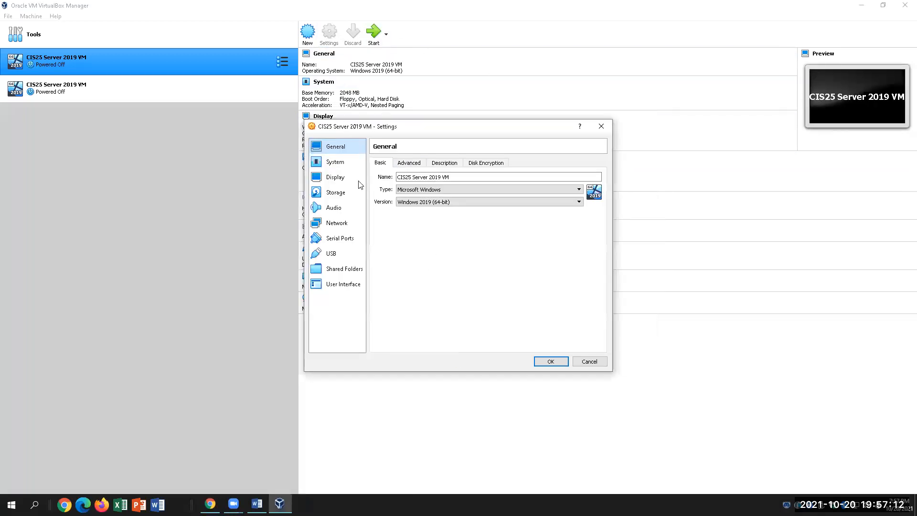
click(340, 192)
click(423, 185)
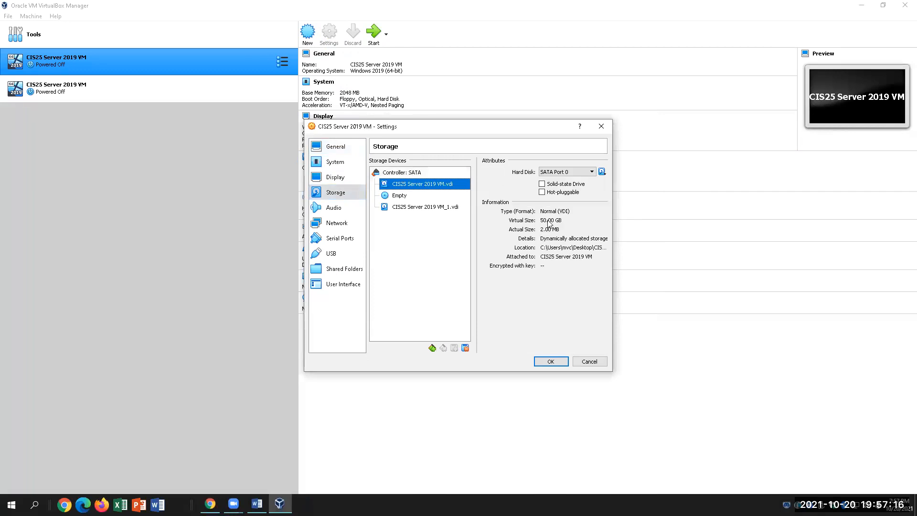
click(414, 208)
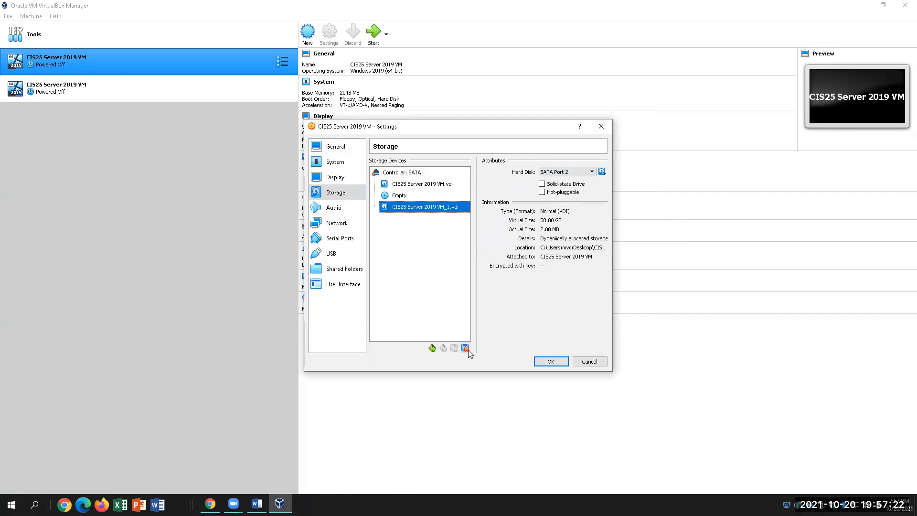
Keep the settings with OK, boot the VM once, then close its window choosing Power off.
click(550, 361)
click(375, 34)
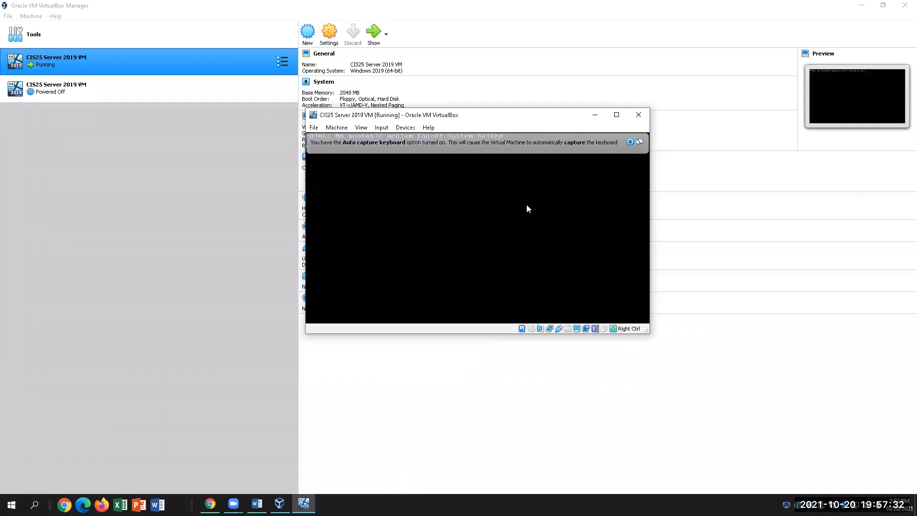
click(638, 115)
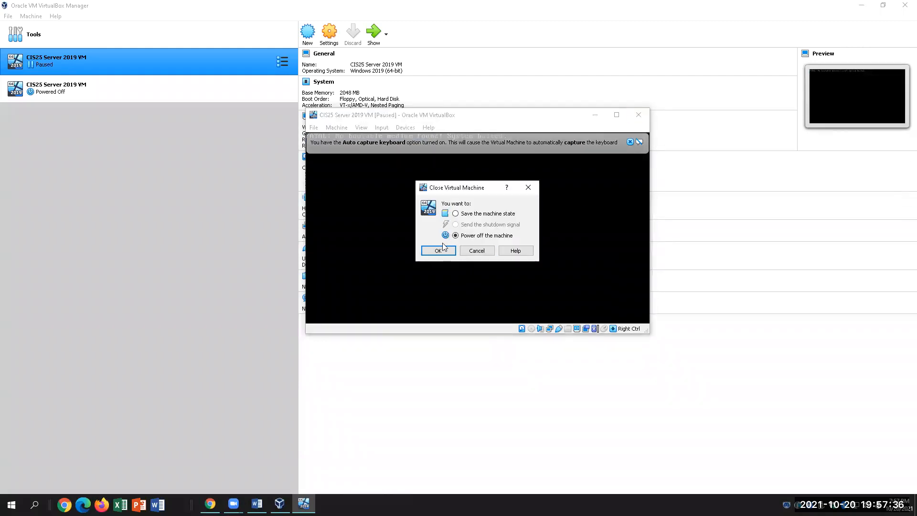
click(439, 251)
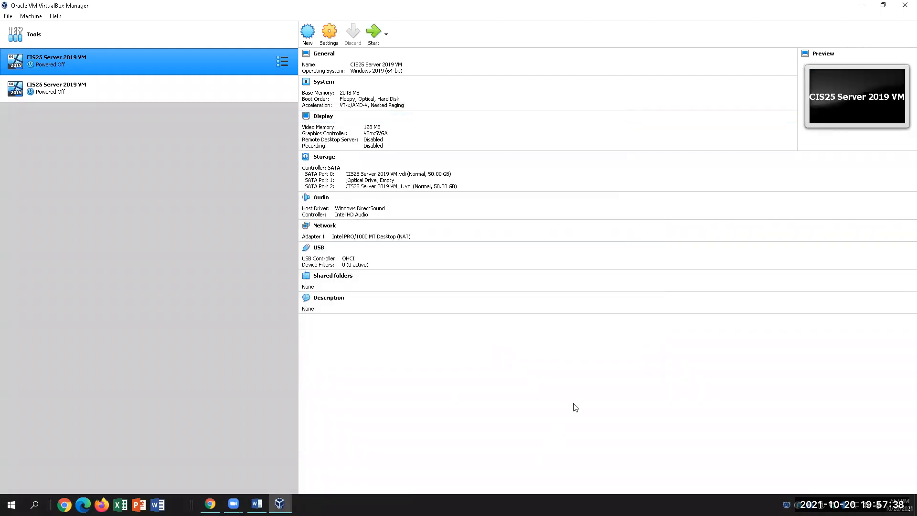
Close VirtualBox Manager and relaunch Oracle VM VirtualBox by searching 'virtualbox' from the Start menu.
click(905, 5)
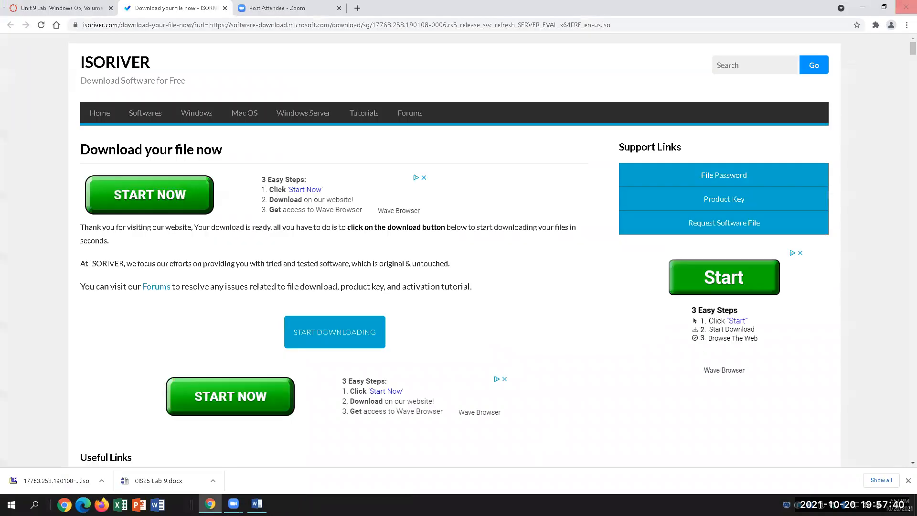
key(super+s)
text(cr)
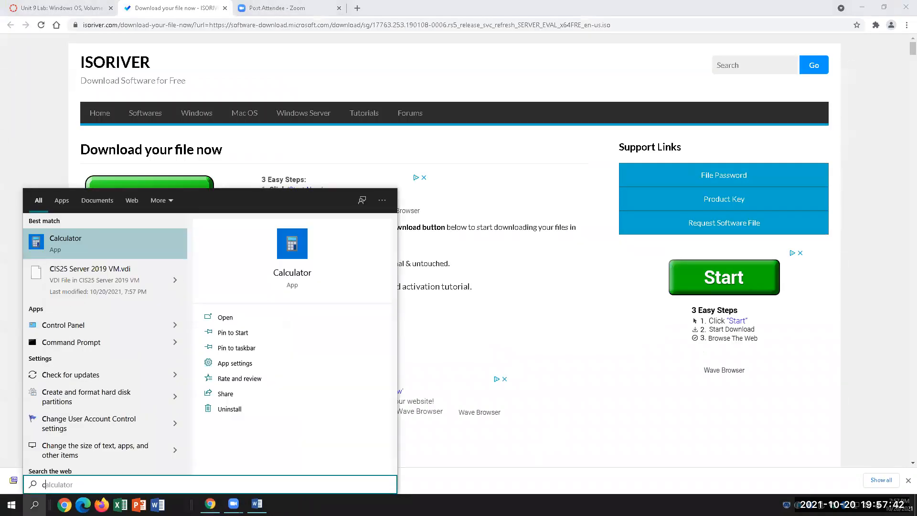
key(BackSpace)
key(BackSpace)
text(virtualb)
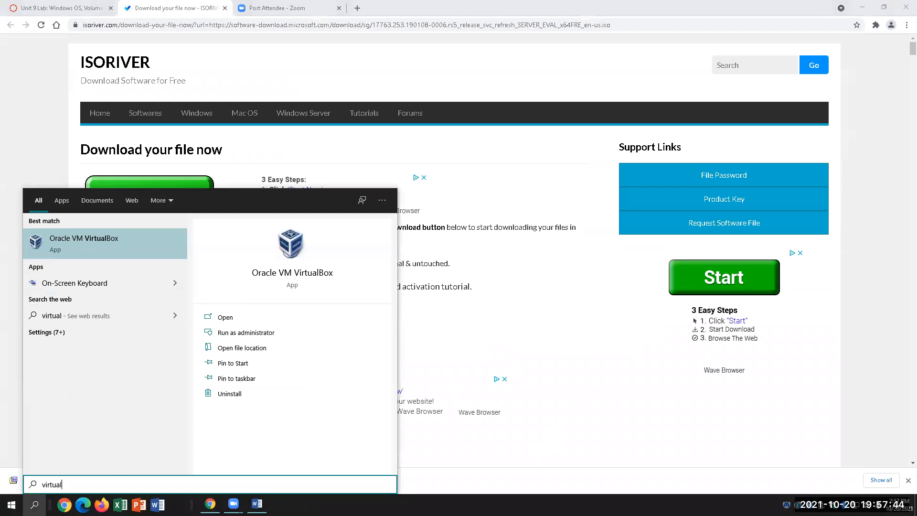
text(o)
key(Return)
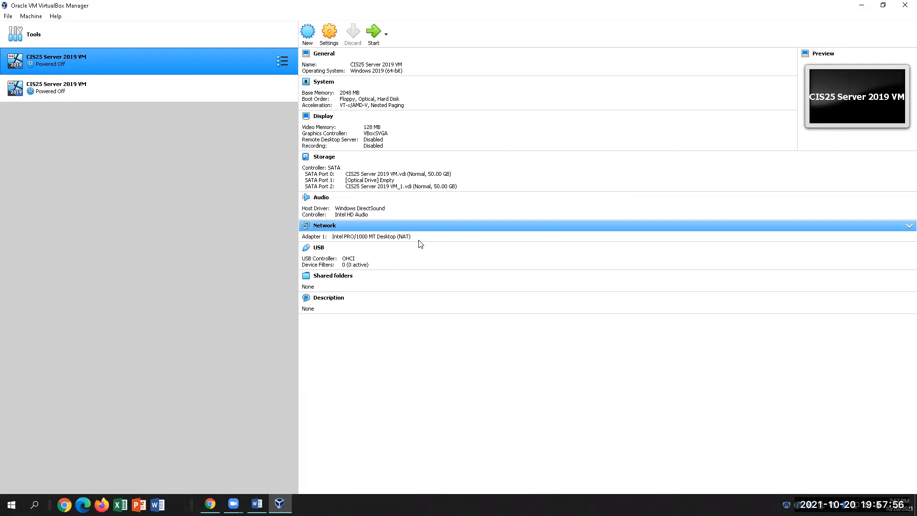
Inspect the CIS25 Server 2019 VM.vdi disk in the VM's storage settings.
click(329, 33)
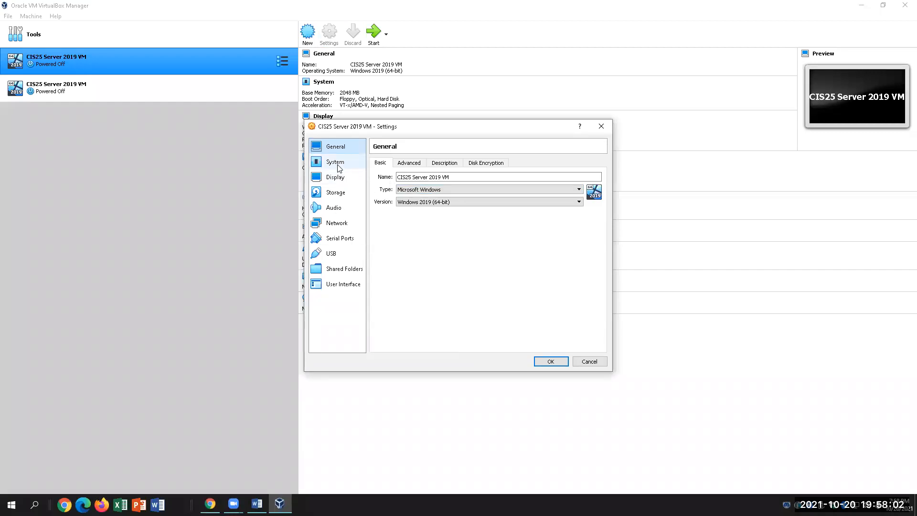
click(335, 192)
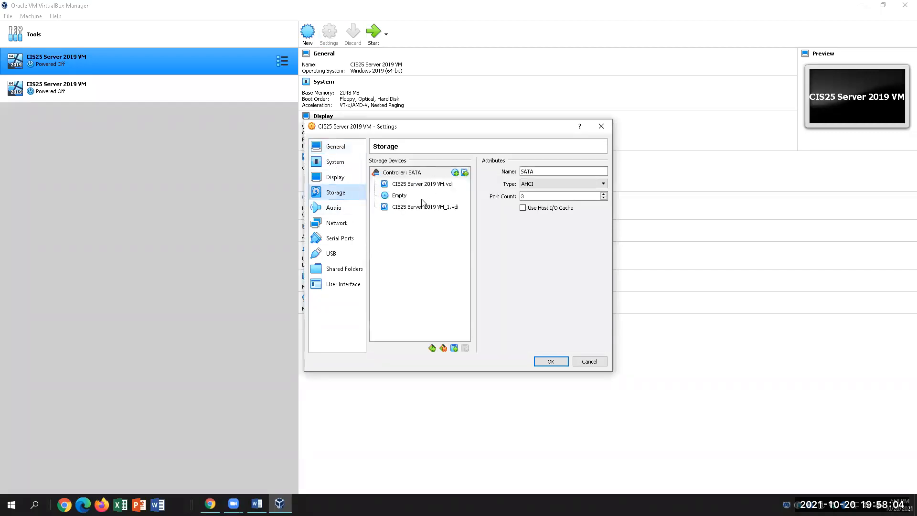
click(410, 185)
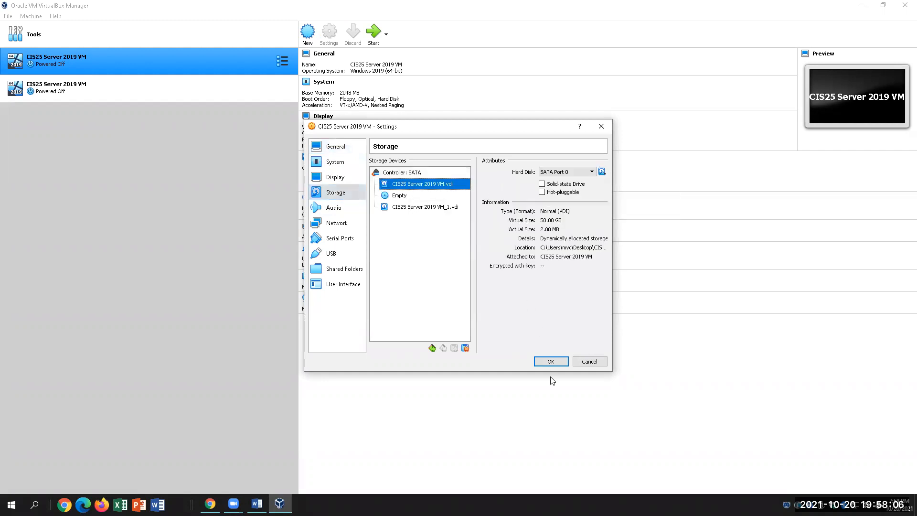
click(550, 361)
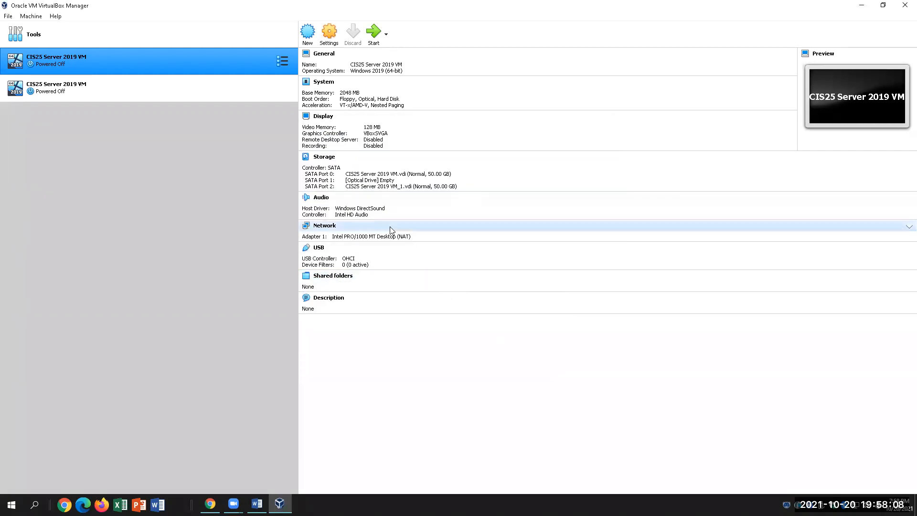
Boot the CIS25 Server 2019 VM again, then close its window and power it off.
click(408, 277)
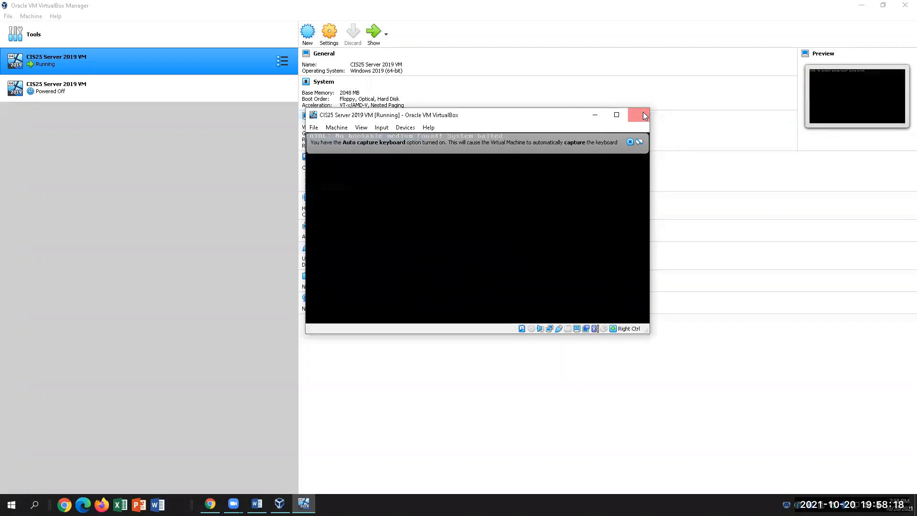
click(640, 115)
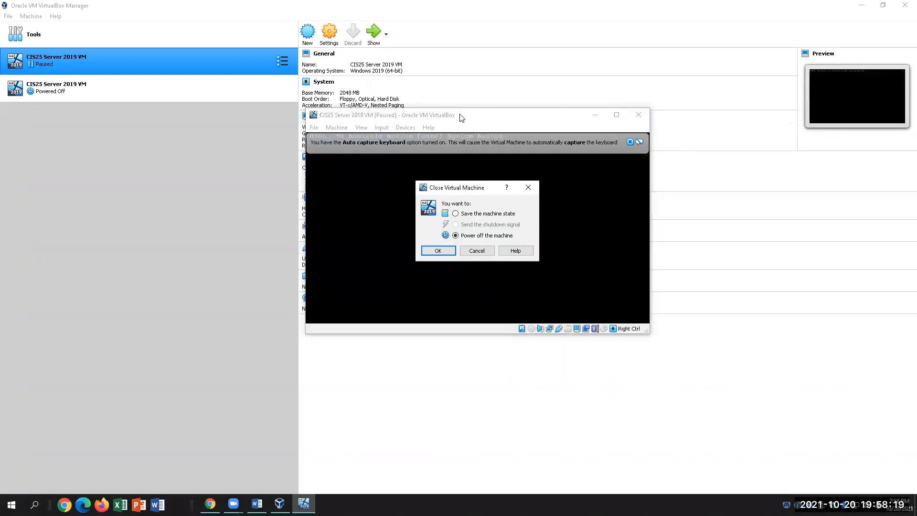
click(438, 252)
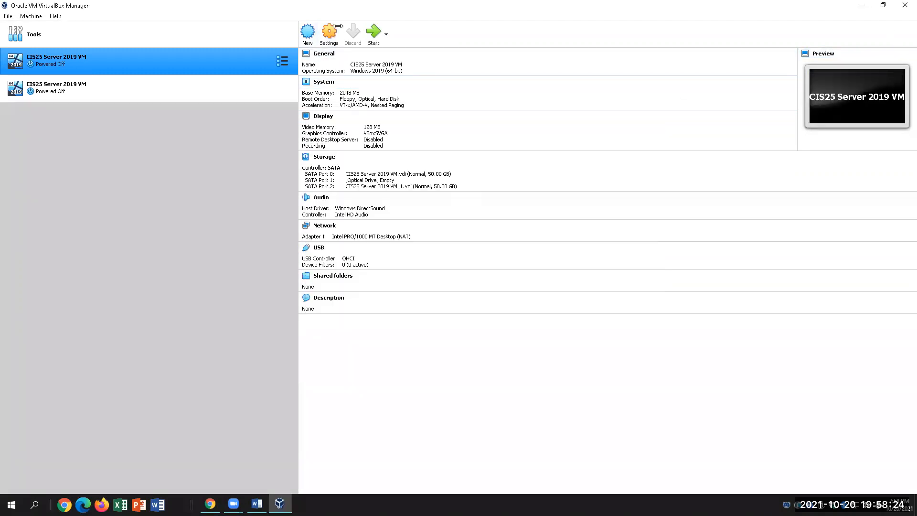
Start a new VM named 'Server 2019 ...' with version Windows 2019 (64-bit).
key(ctrl+n)
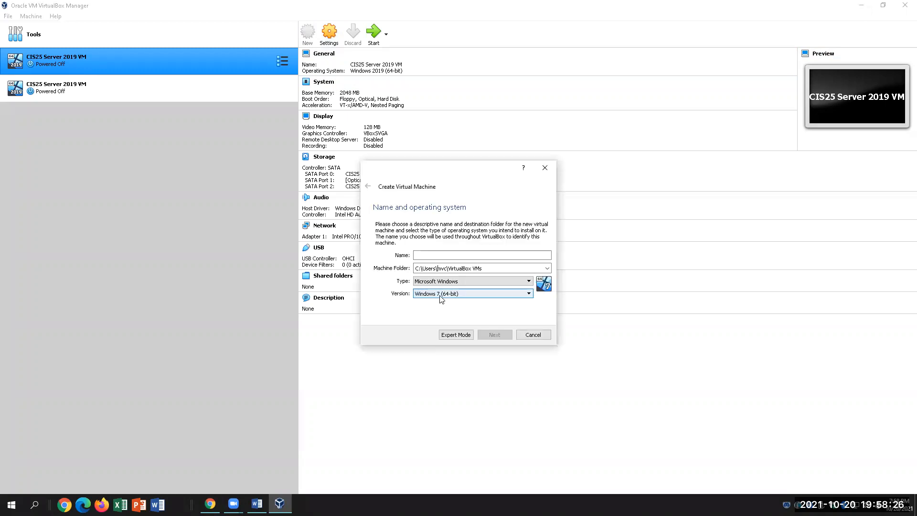
click(444, 294)
scroll(467, 353, down, 4)
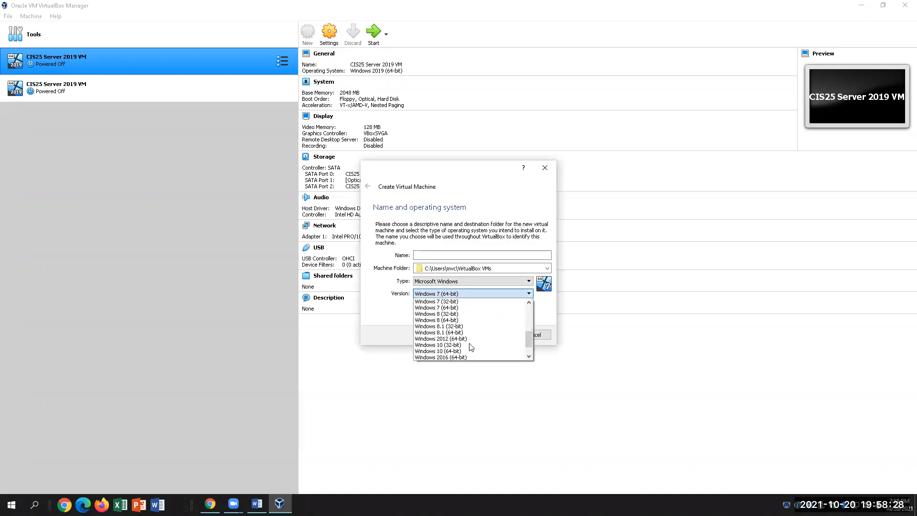
click(439, 256)
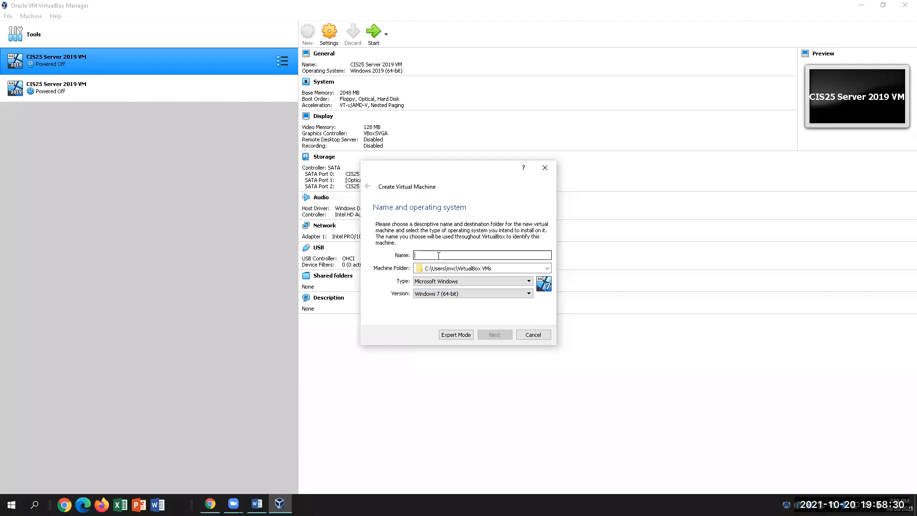
text(Server 2019)
key(Tab)
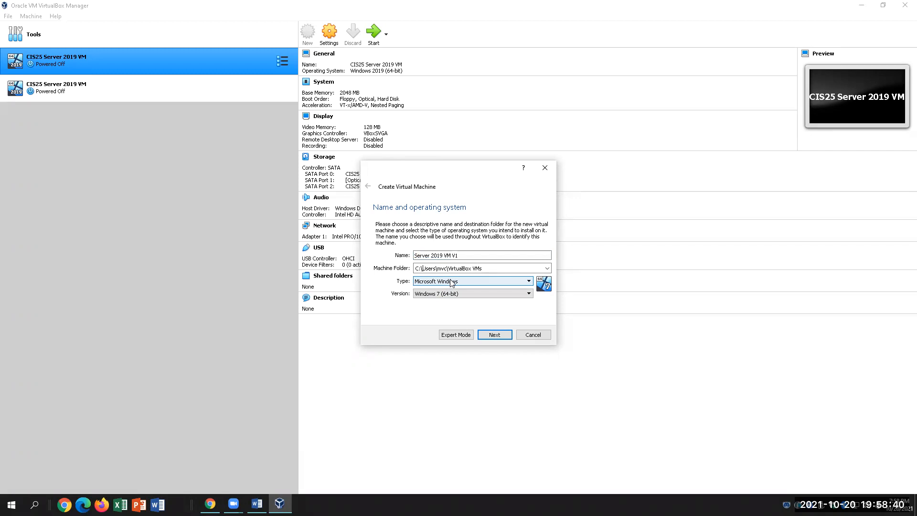
click(451, 293)
click(470, 298)
click(470, 296)
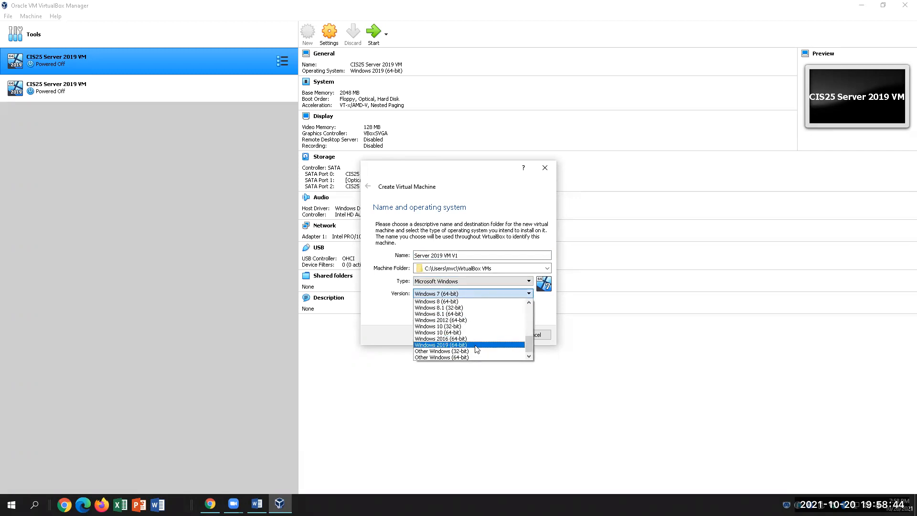
click(454, 344)
Keep 2048 MB memory and create a dynamically allocated VDI disk to finish the VM.
key(Return)
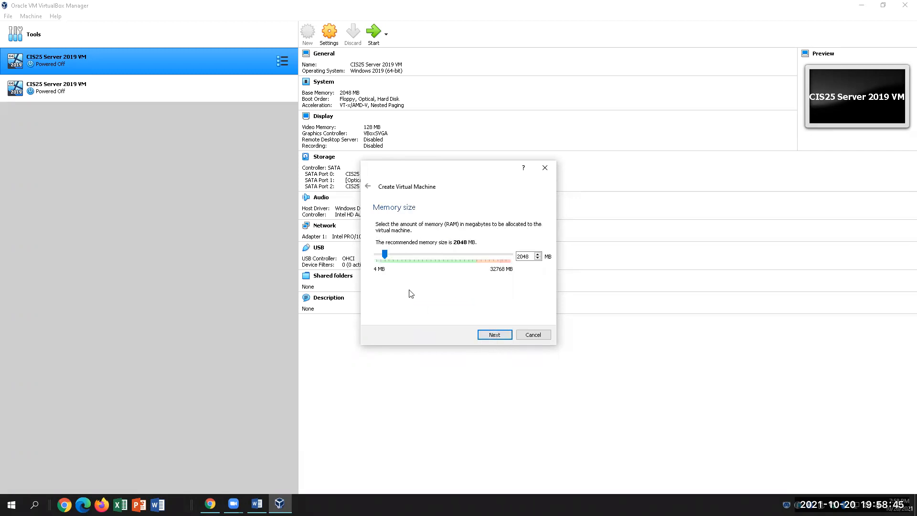
click(501, 329)
click(492, 335)
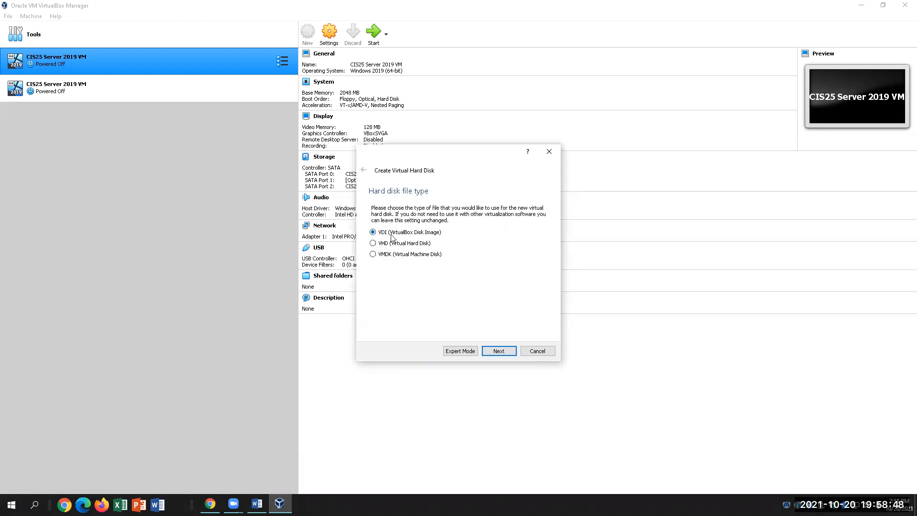
click(498, 350)
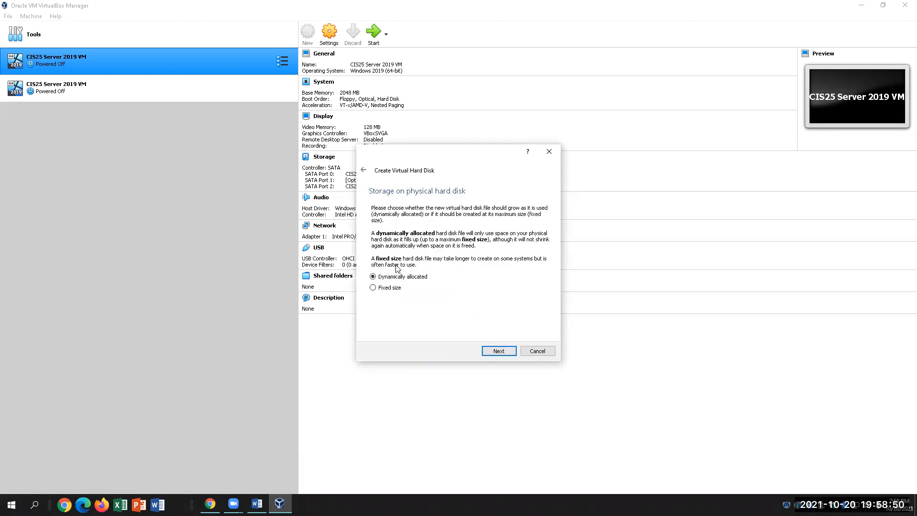
click(491, 352)
click(499, 351)
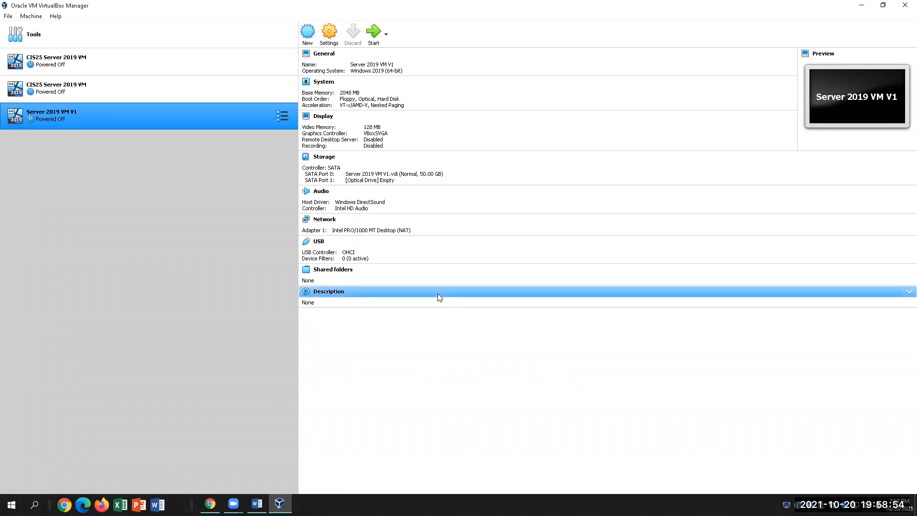
Start Server 2019 VM V1 and choose the Server 2019 evaluation ISO from Downloads as its start-up disk.
click(374, 38)
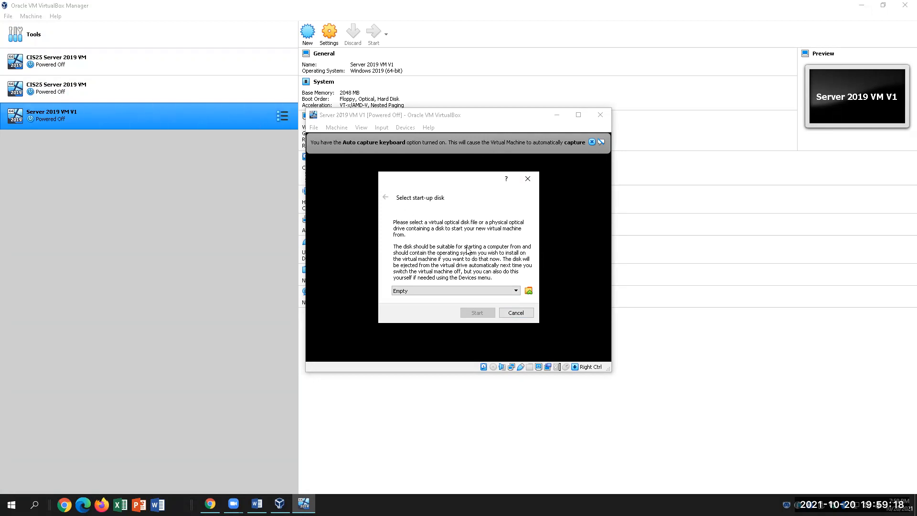
click(528, 291)
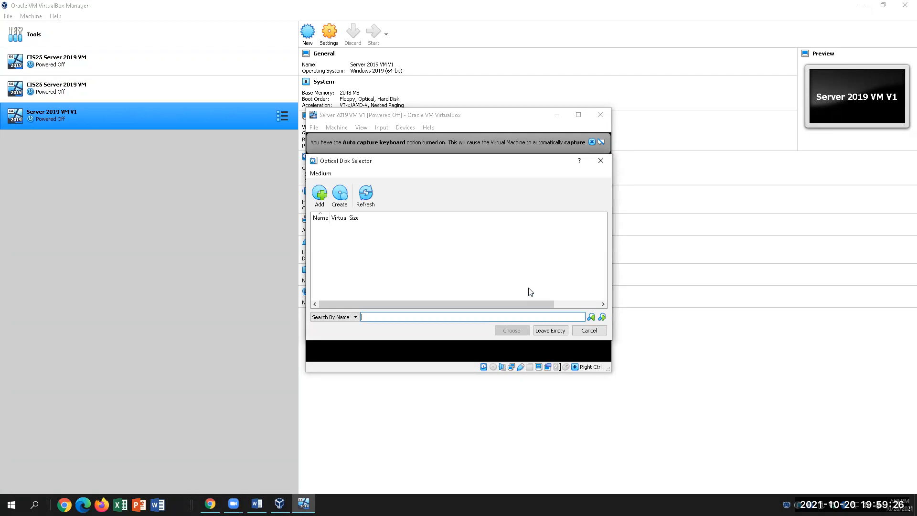
click(320, 193)
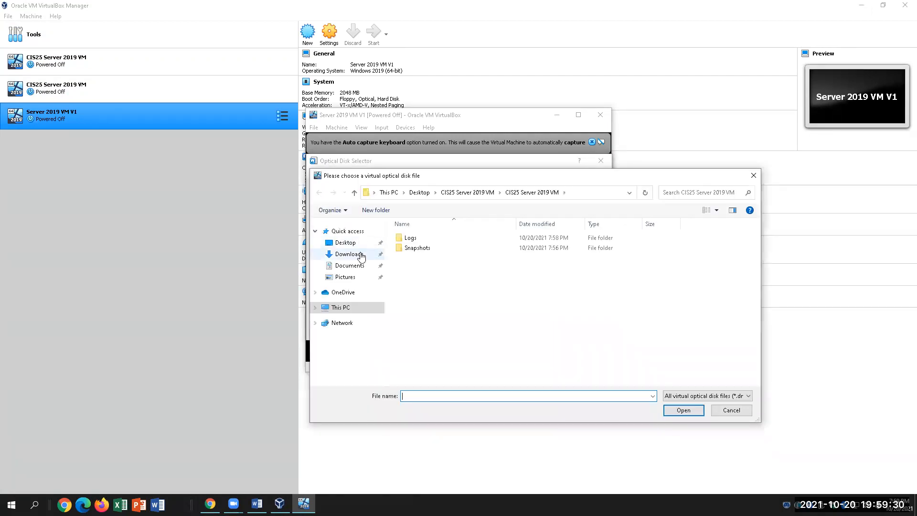
click(349, 253)
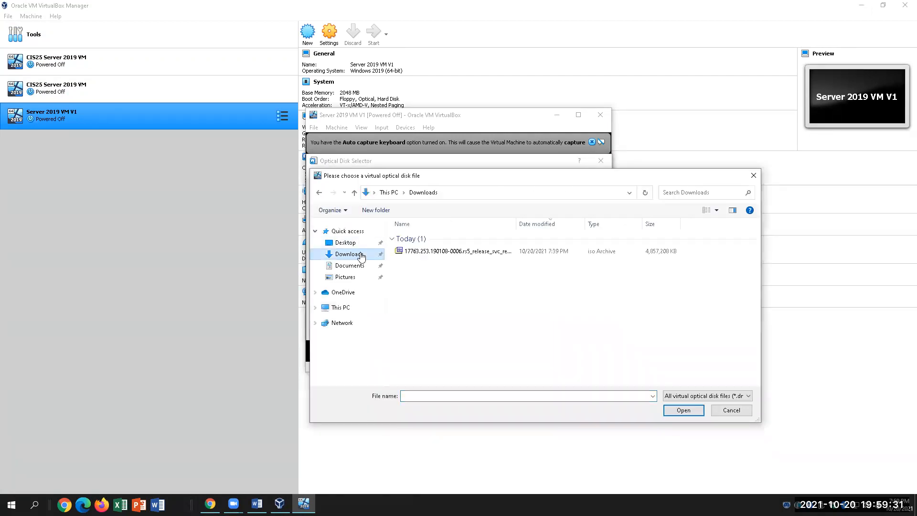
click(436, 252)
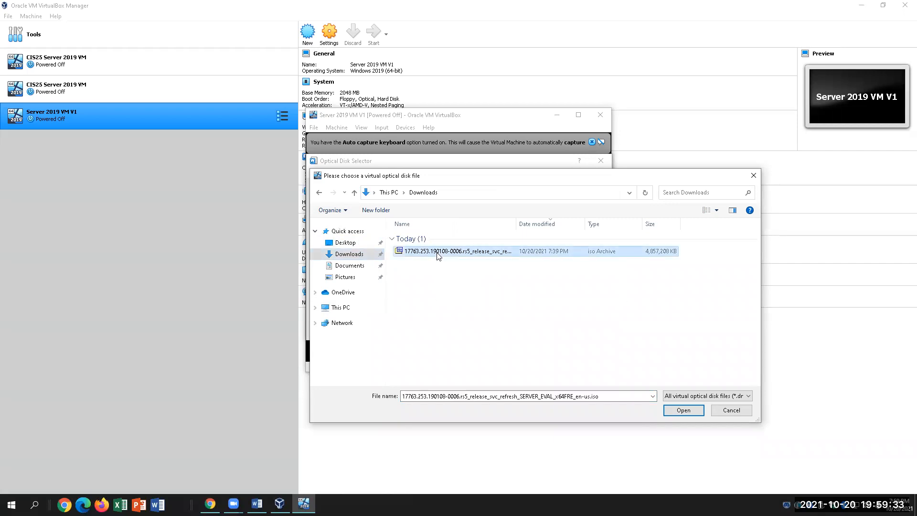
click(682, 410)
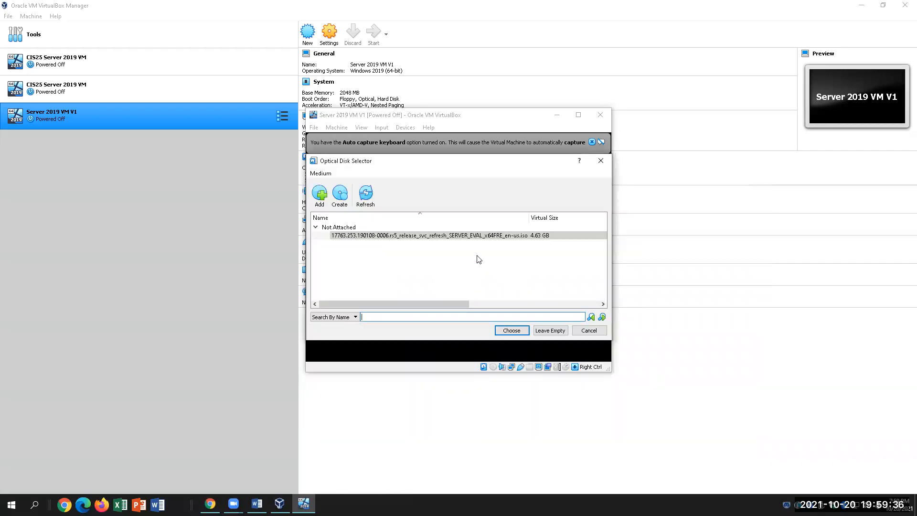
click(511, 330)
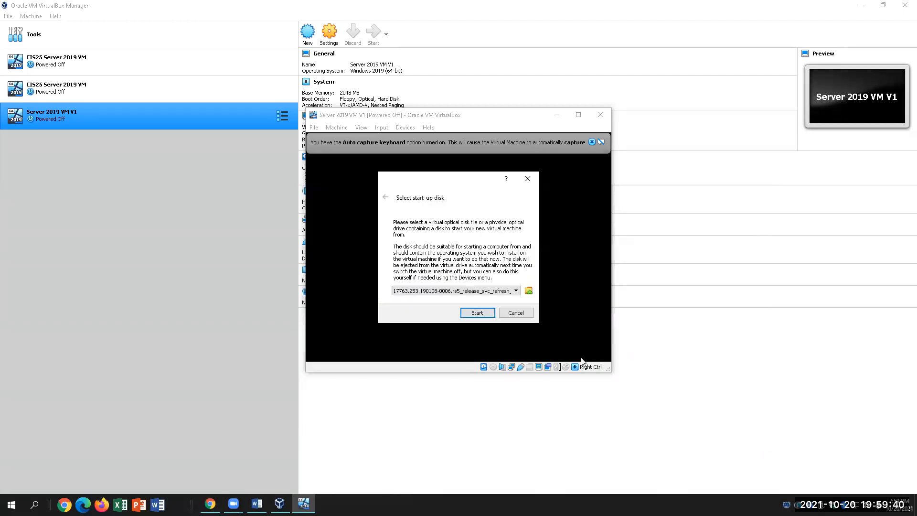
Boot from the ISO, accept English (United States), Install now, and select Standard Evaluation (Desktop Experience).
click(485, 313)
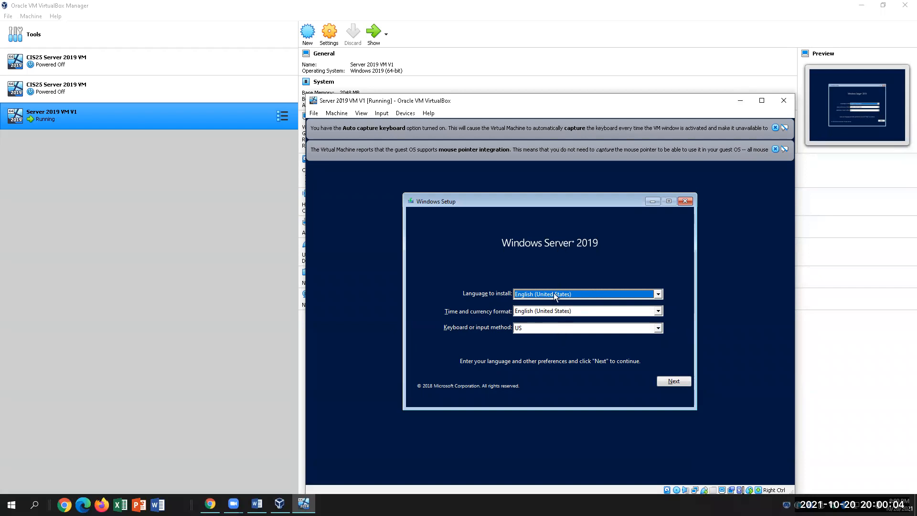
click(684, 384)
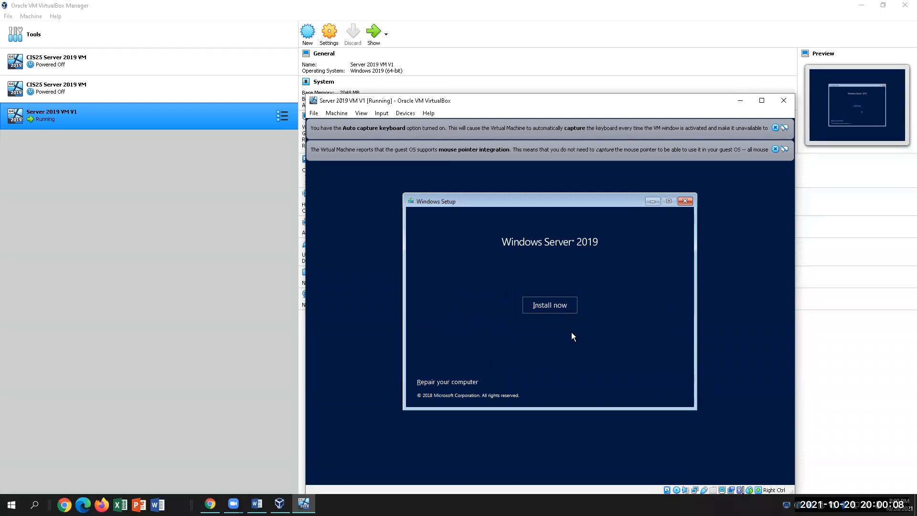
click(561, 307)
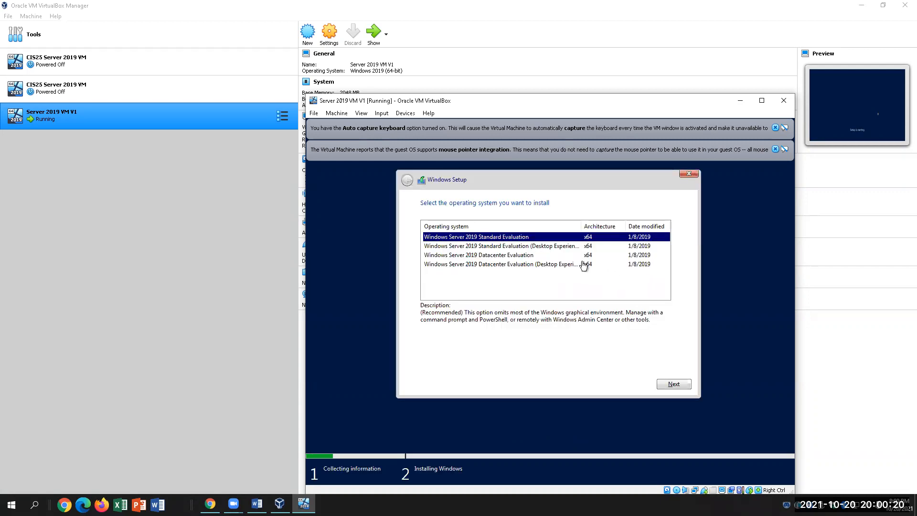
click(463, 249)
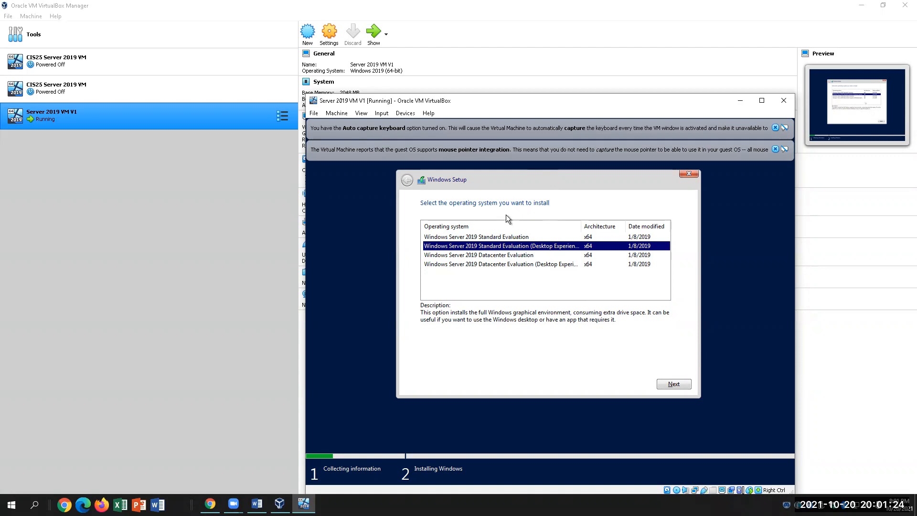
Continue with Desktop Experience, accept the license terms, and choose Custom: Install Windows only (advanced).
click(670, 380)
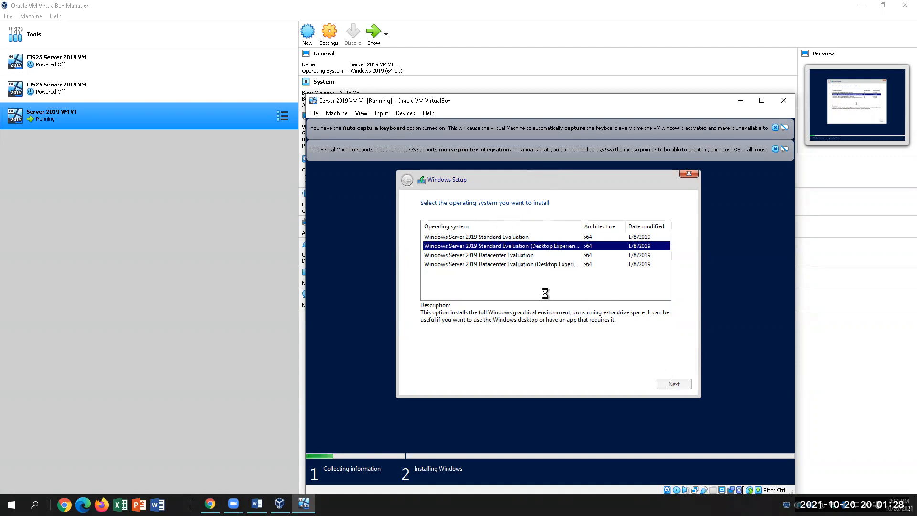
click(438, 359)
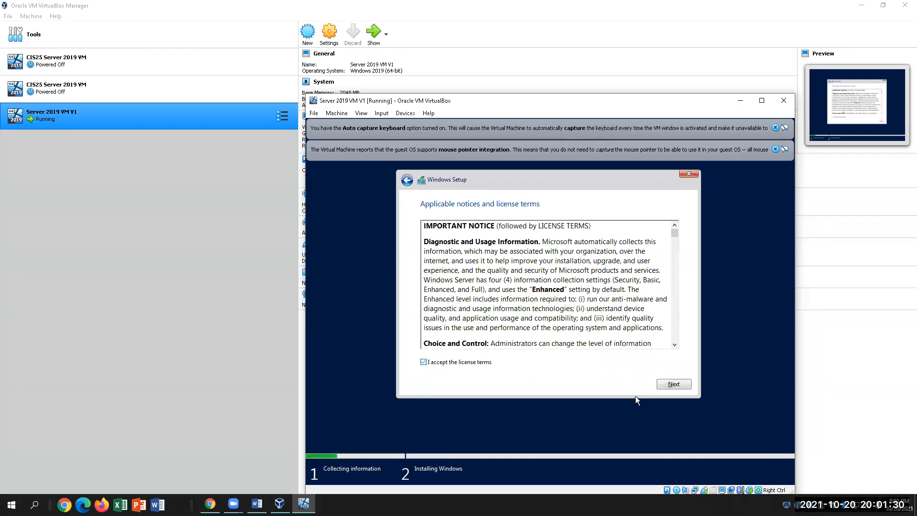
click(687, 383)
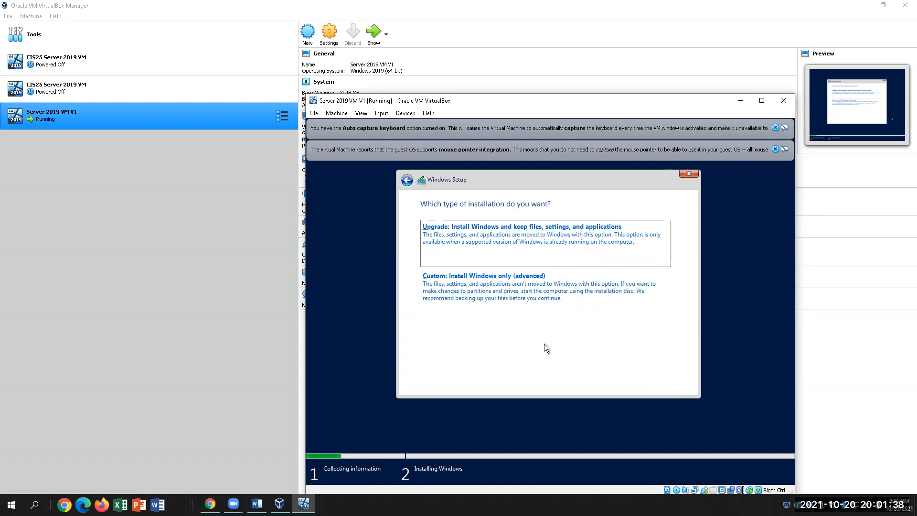
click(577, 283)
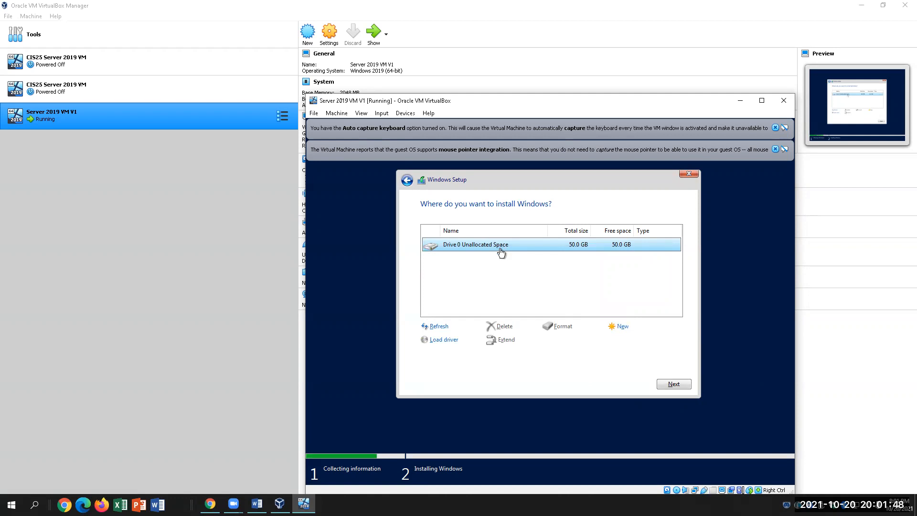
Create a new 4500 MB primary partition on Drive 0.
click(622, 328)
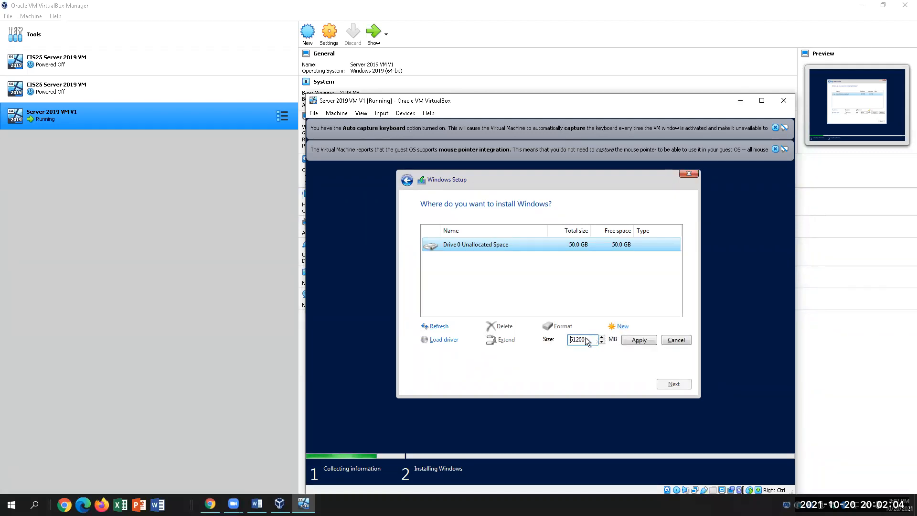
drag(587, 341, 564, 339)
click(563, 338)
text(1)
key(BackSpace)
text(45)
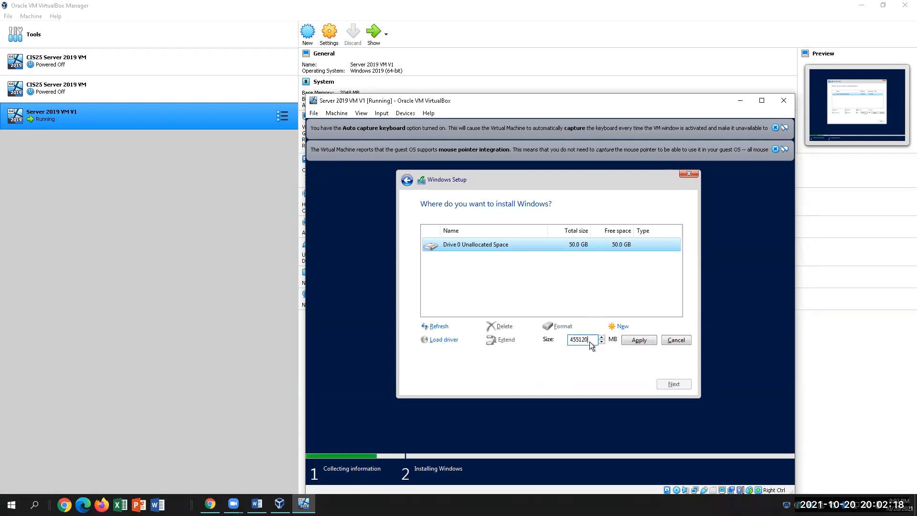
key(BackSpace)
key(BackSpace)
key(BackSpace)
key(BackSpace)
key(BackSpace)
key(BackSpace)
text(4500)
click(640, 341)
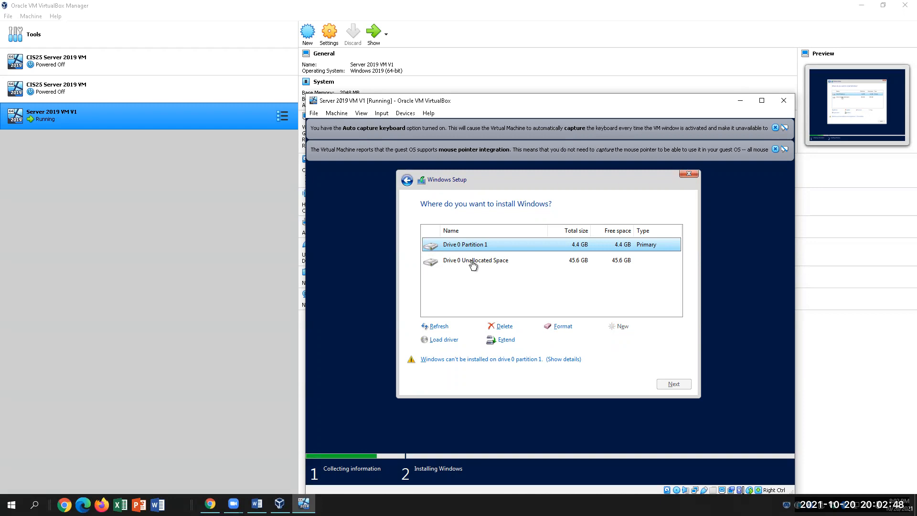
Select Drive 0's 45.6 GB unallocated space in the drive list.
click(473, 264)
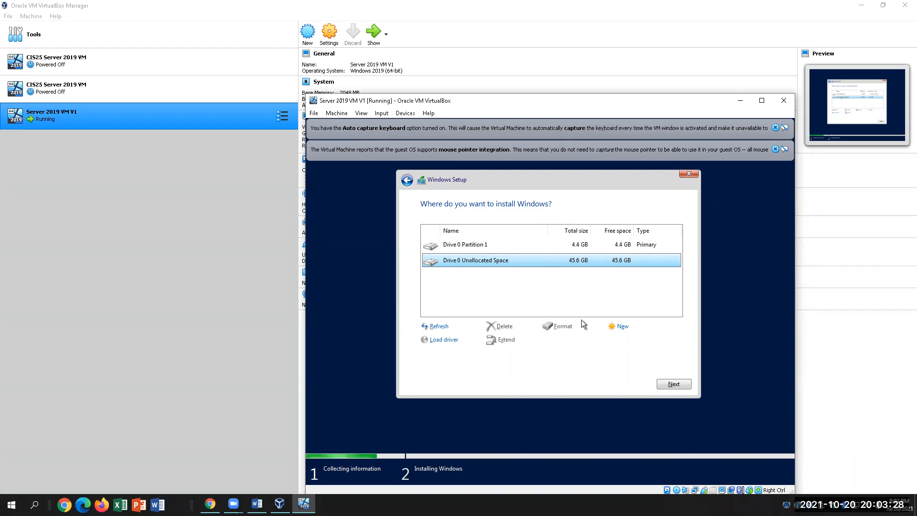
Create a partition from all remaining space at the default size, allowing Setup's extra system partitions.
click(622, 326)
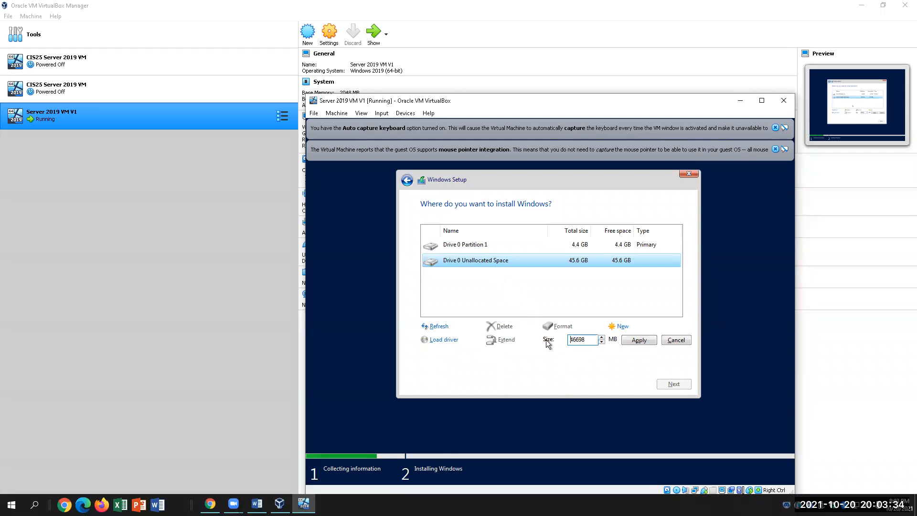
click(640, 340)
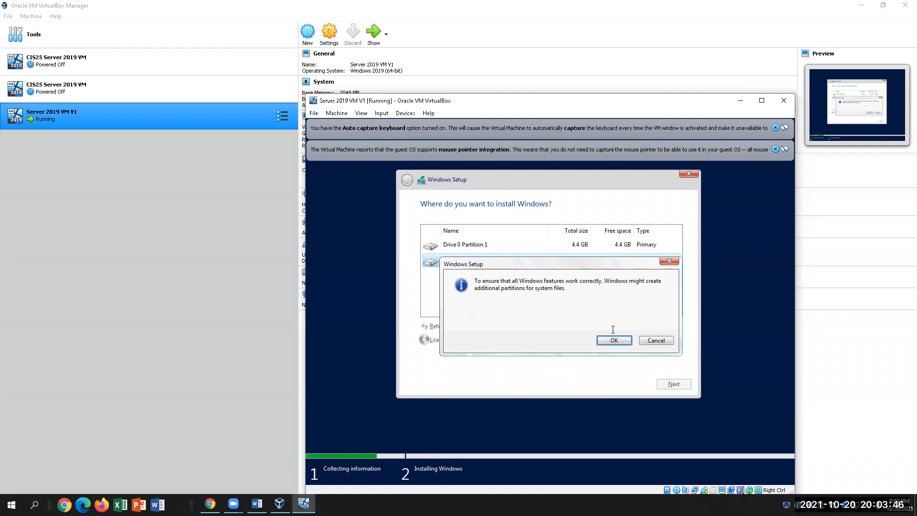
click(614, 340)
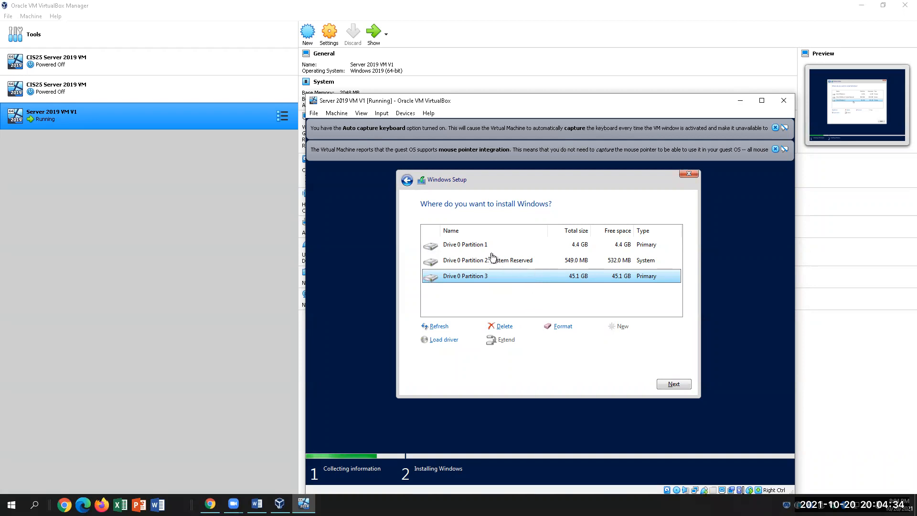
Format Drive 0 Partition 1 (4.4 GB) and Partition 3 (45.1 GB), confirming each warning.
click(476, 247)
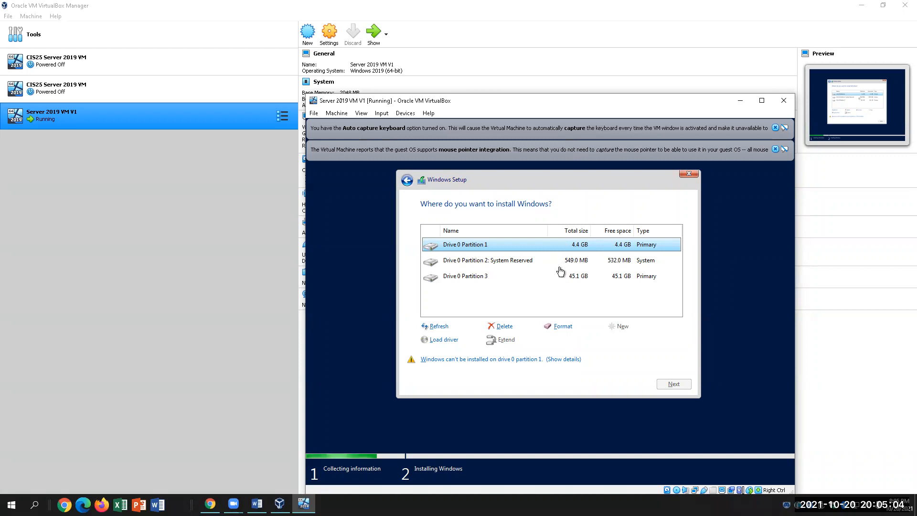
click(560, 326)
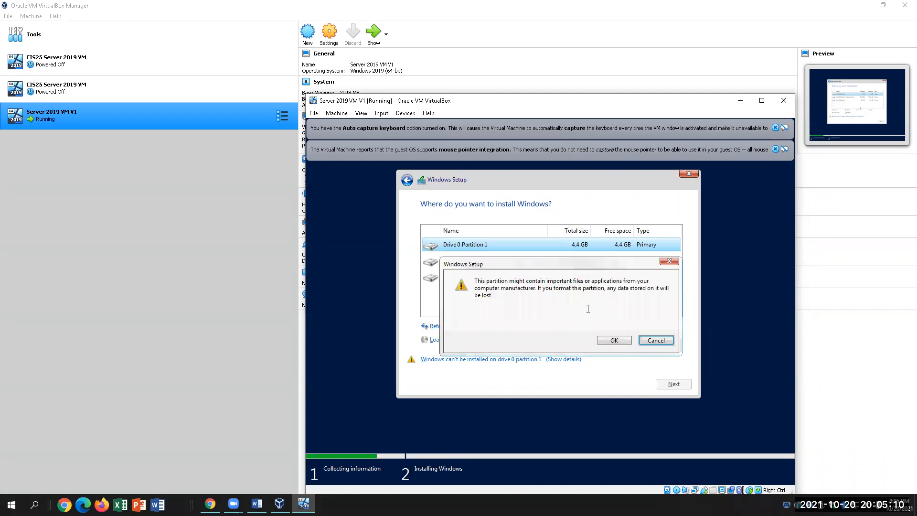
click(614, 340)
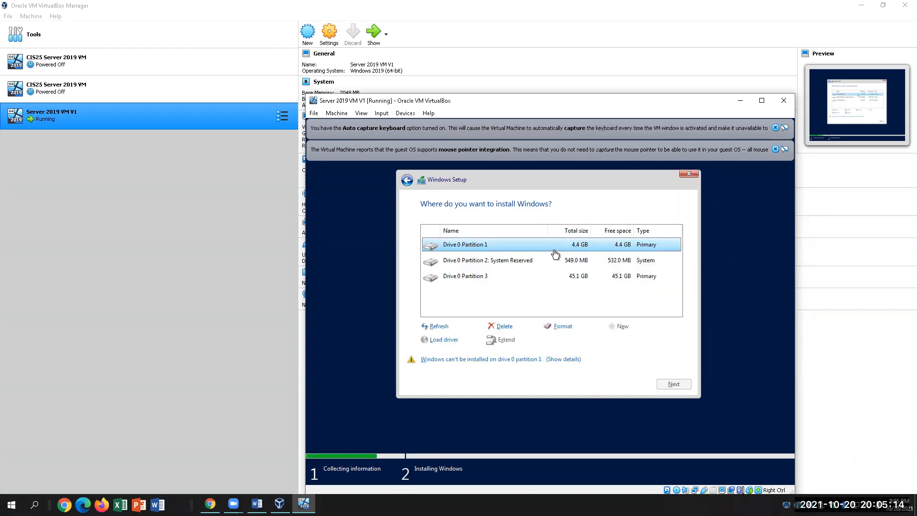
click(569, 280)
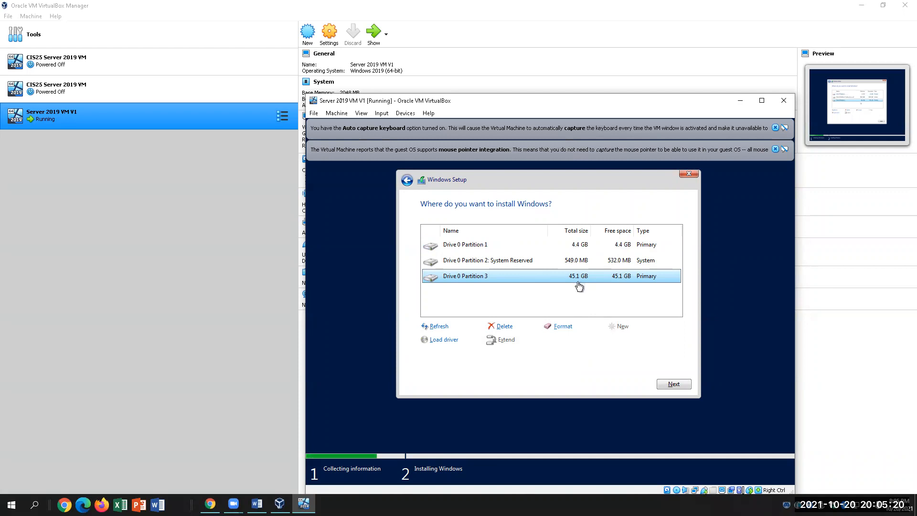
click(549, 326)
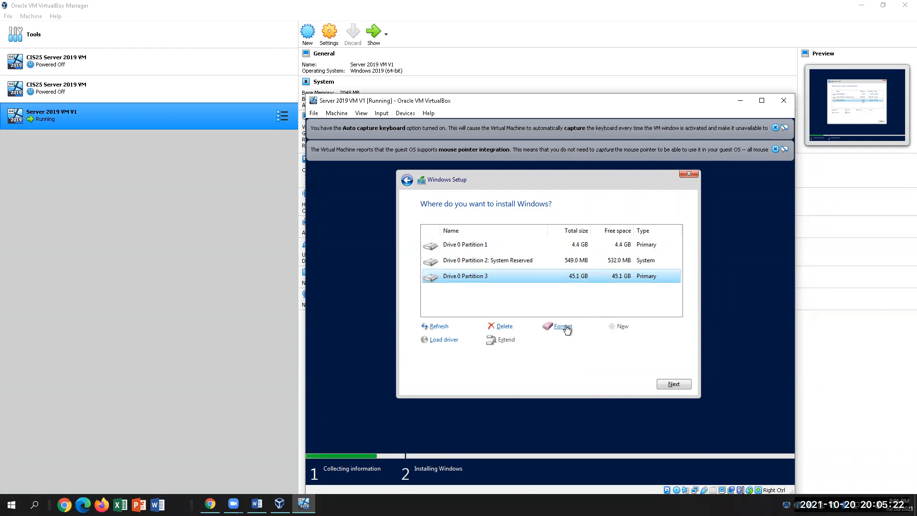
click(614, 340)
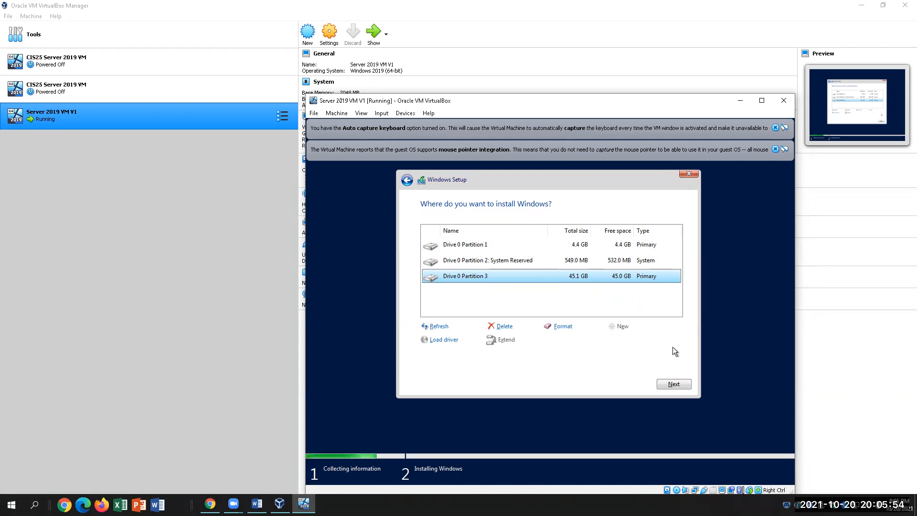
Begin installing Windows Server on Drive 0 Partition 3.
click(671, 383)
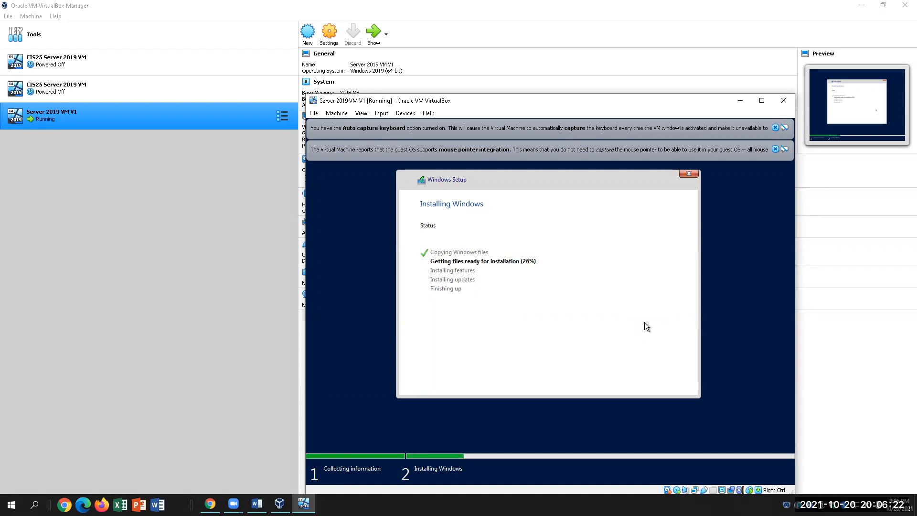
Read lab steps 30–37 in Word, highlighting lines and undoing an accidental list indent.
click(257, 504)
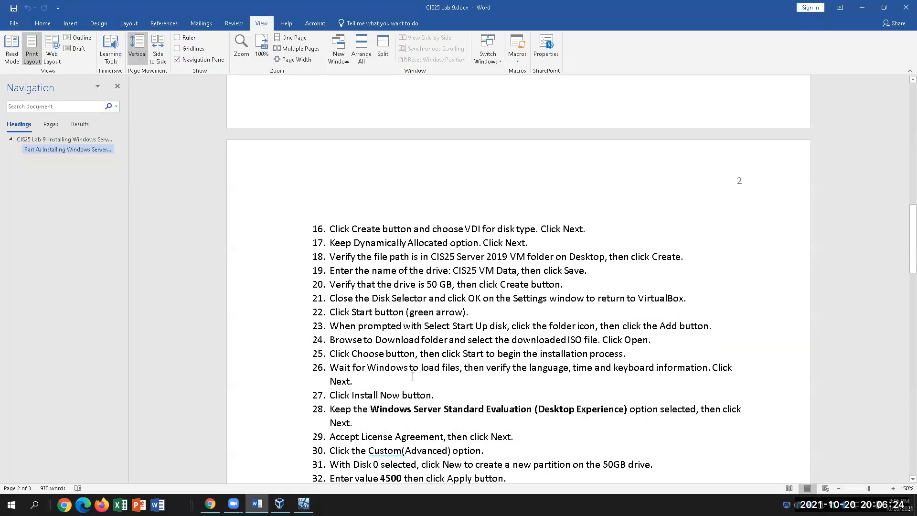
scroll(417, 368, down, 4)
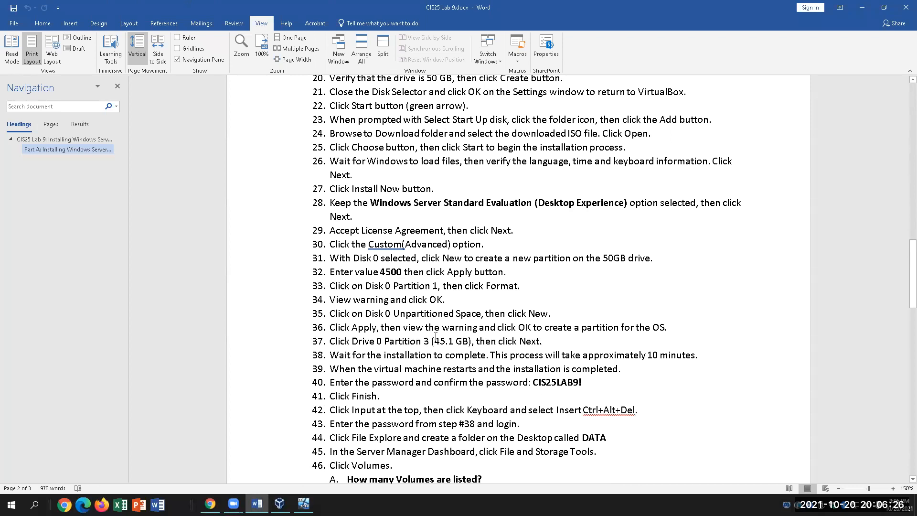
drag(336, 245, 491, 245)
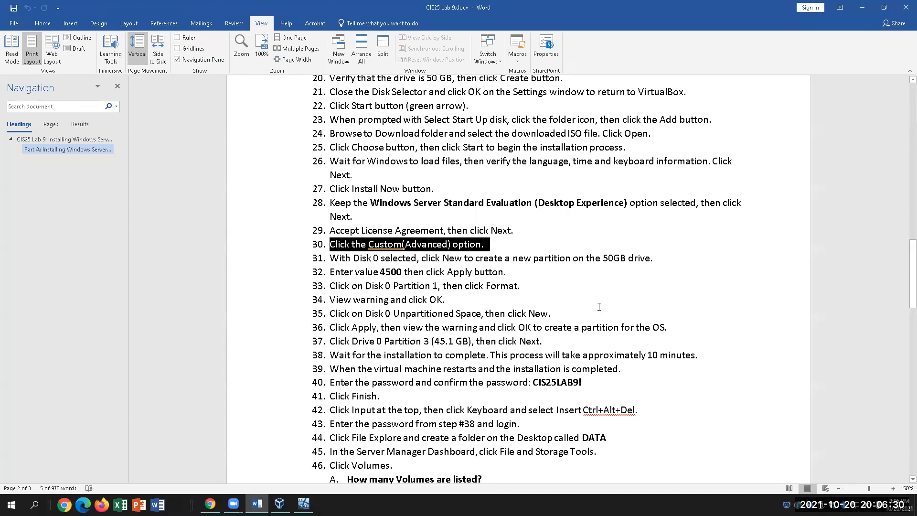
click(490, 251)
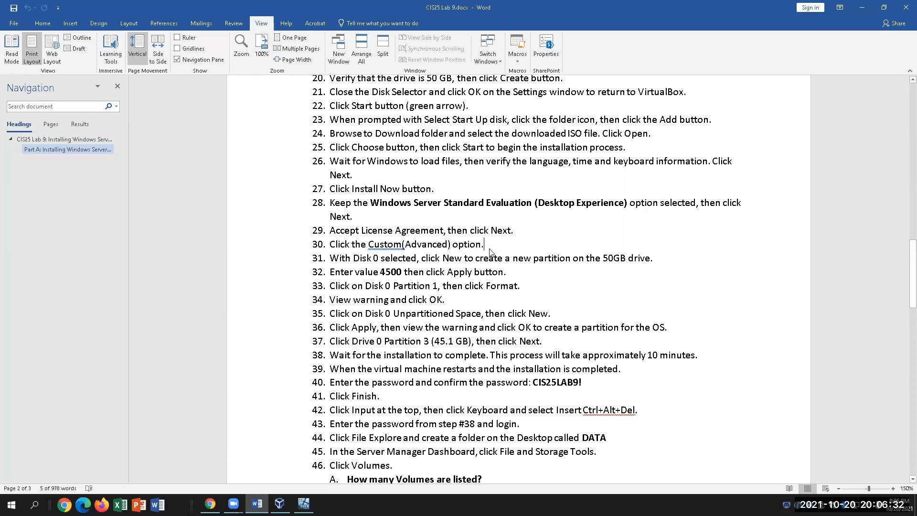
click(322, 258)
key(Tab)
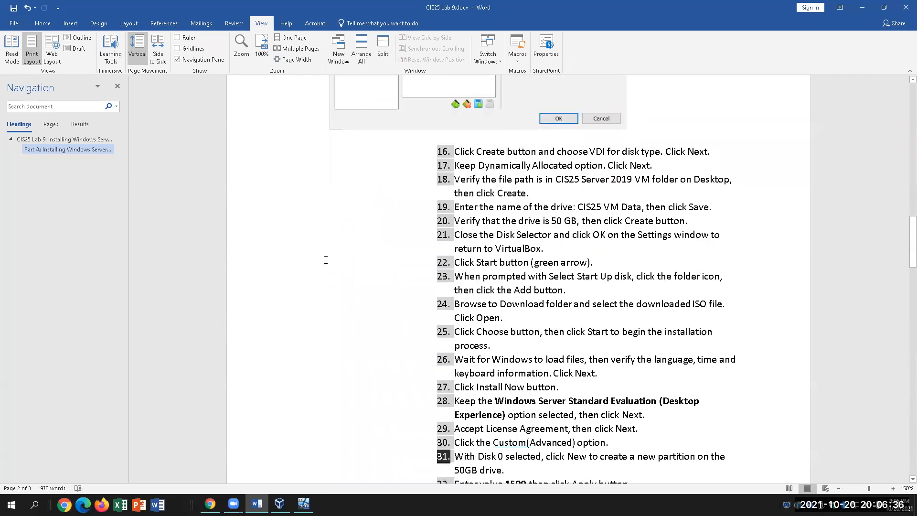
key(ctrl+z)
drag(381, 150, 495, 149)
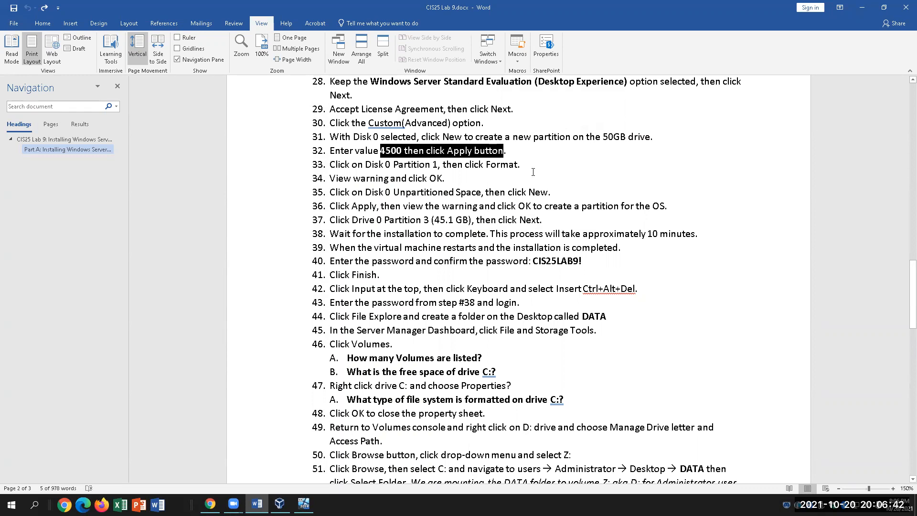
click(471, 178)
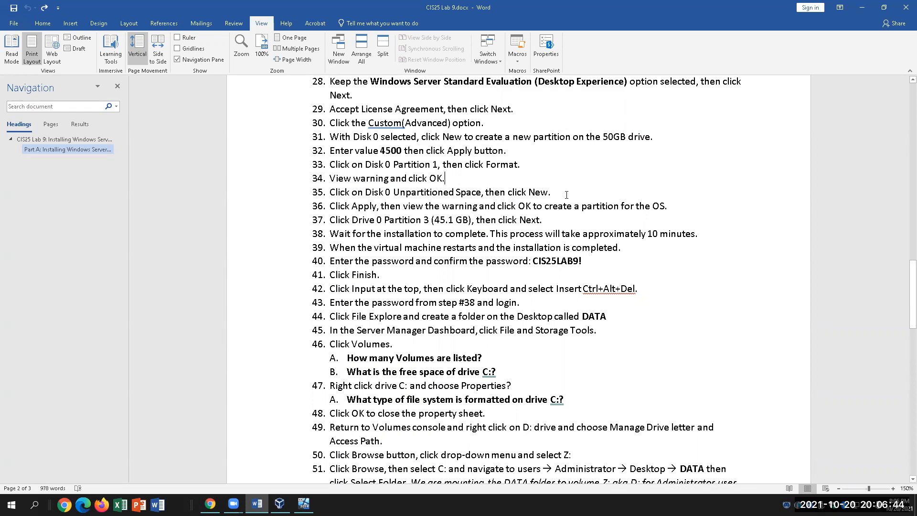
drag(544, 221, 344, 216)
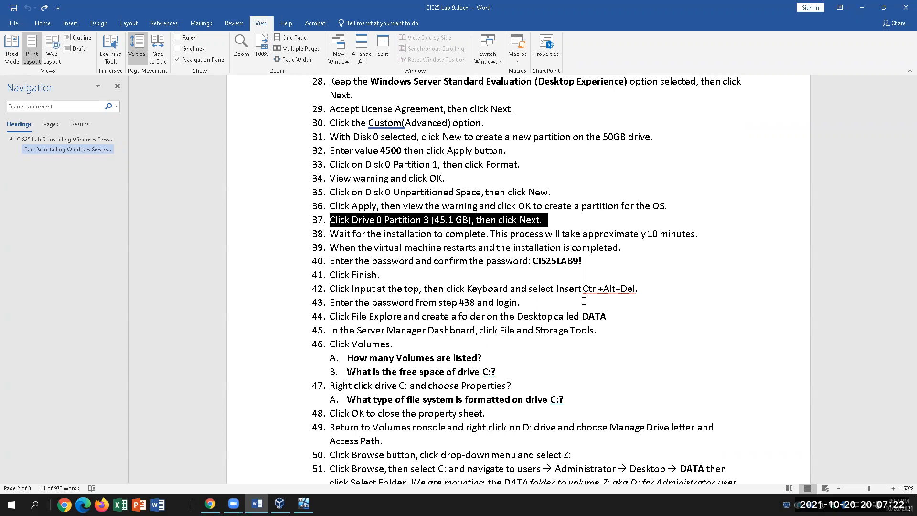
click(305, 503)
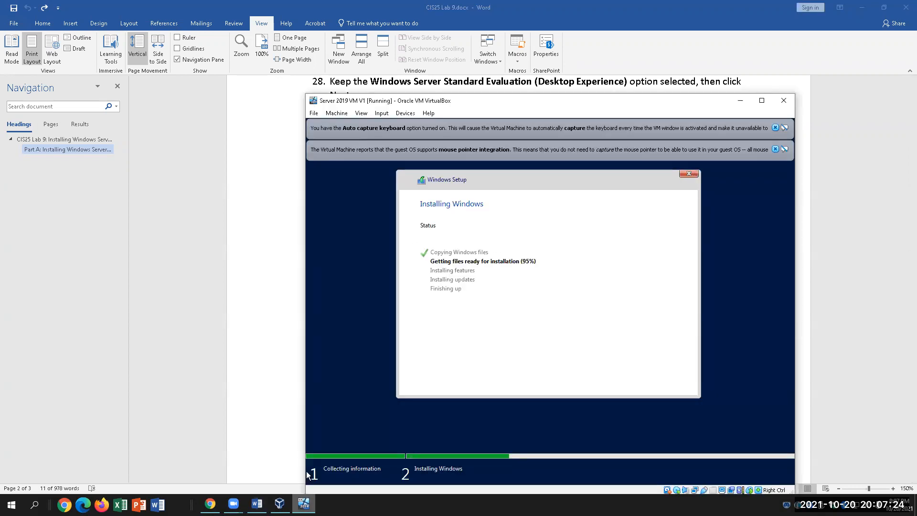
click(304, 503)
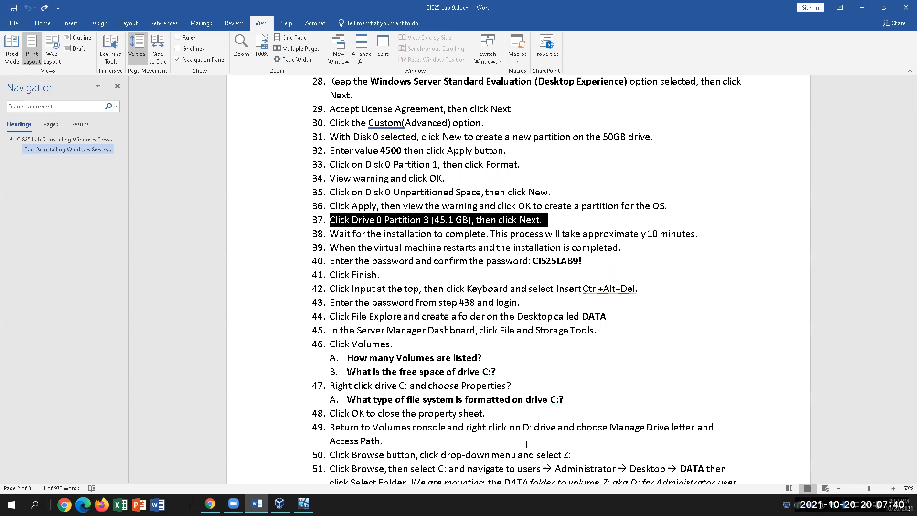
Deselect step 37 and click into step 40's administrator password text.
click(587, 269)
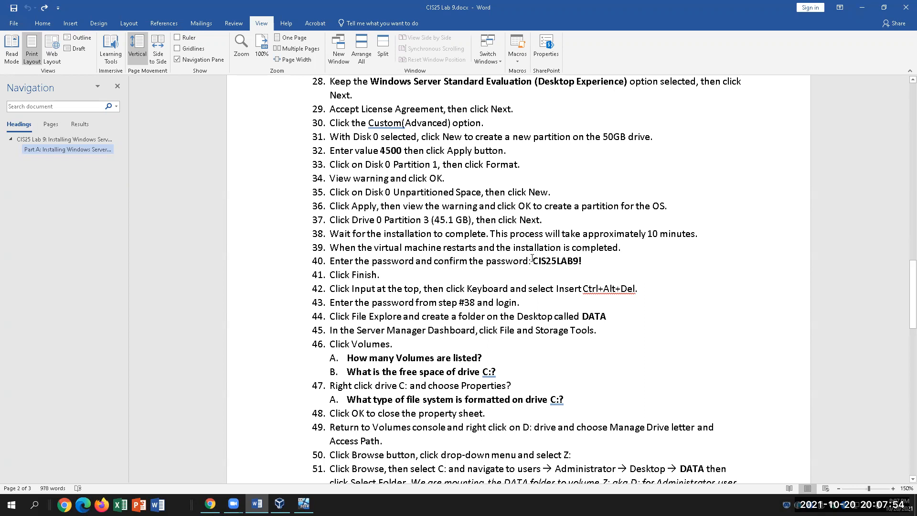
click(535, 260)
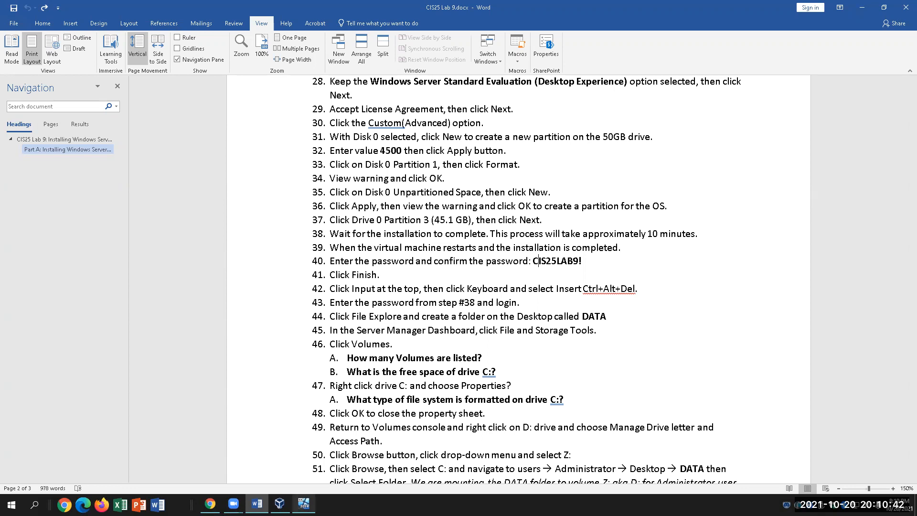
click(303, 503)
Enter the administrator password and its confirmation, then finish Windows Server setup.
click(473, 266)
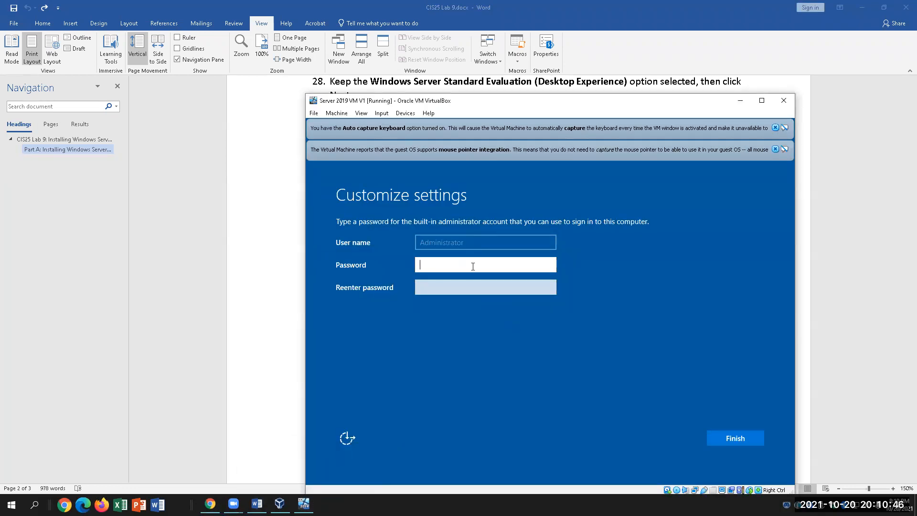
key(Caps_Lock)
click(297, 239)
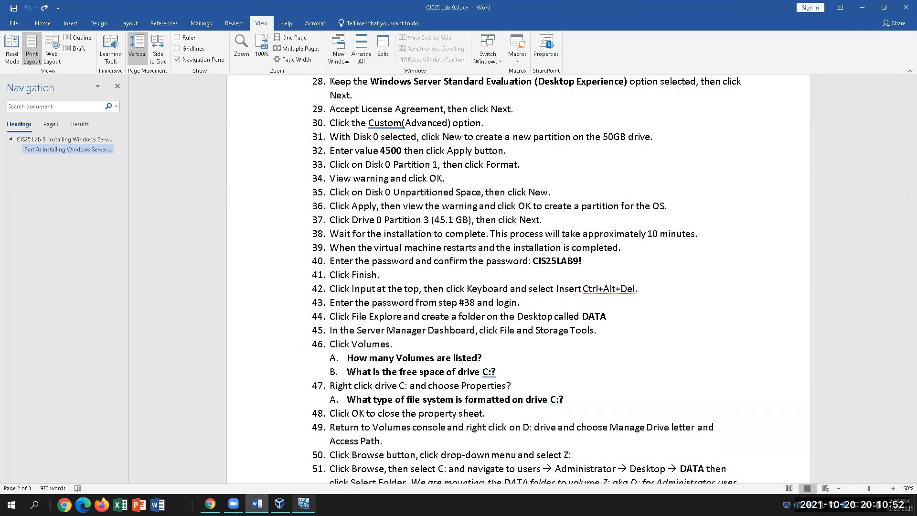
click(304, 503)
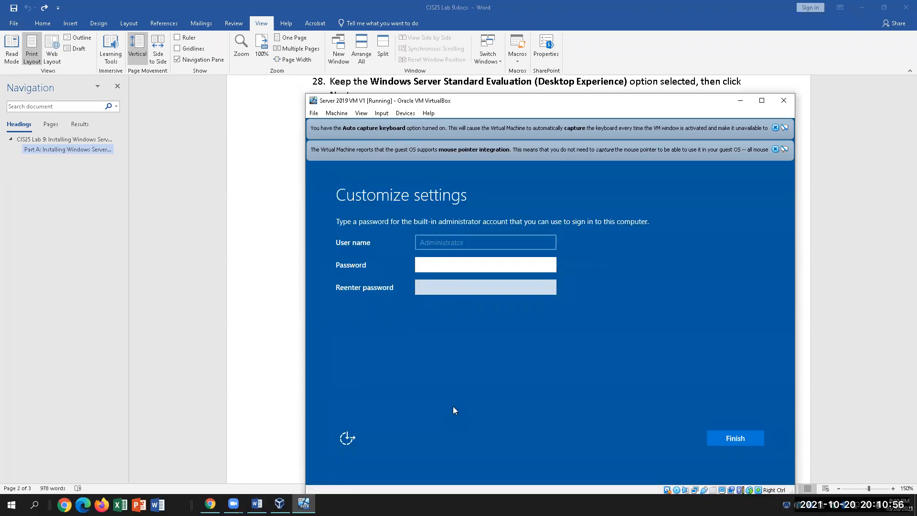
text(Ca$$w0rd12)
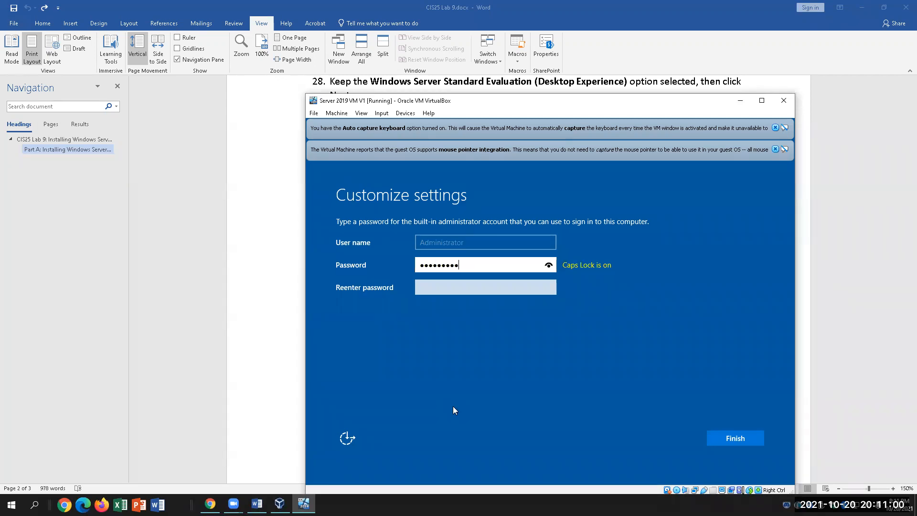
key(Tab)
text(Pa$$w)
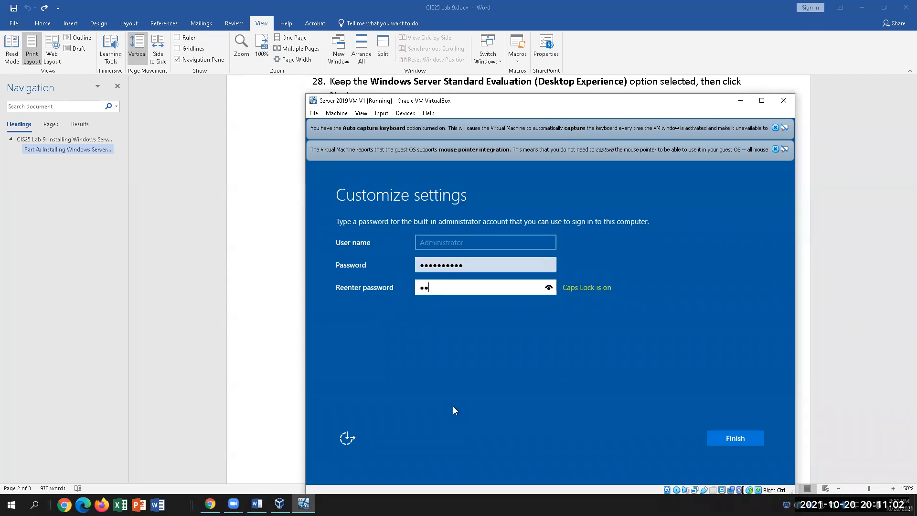
text(0rd12)
click(708, 433)
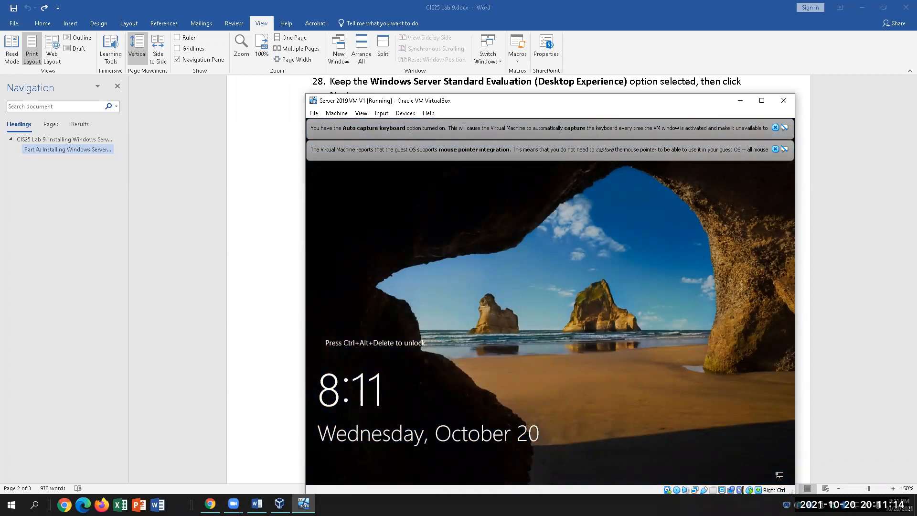
Send Ctrl-Alt-Del via Input > Keyboard to bring up the Administrator sign-in prompt.
click(381, 114)
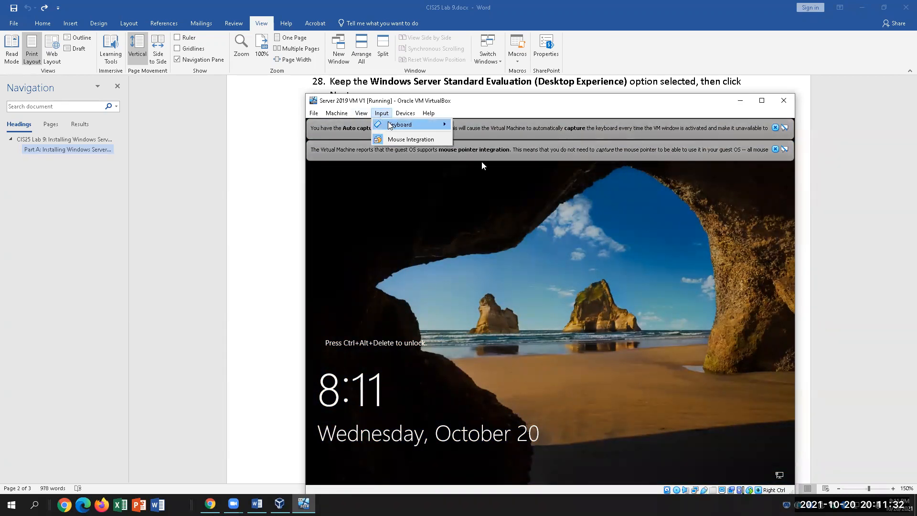
mouse_move(389, 125)
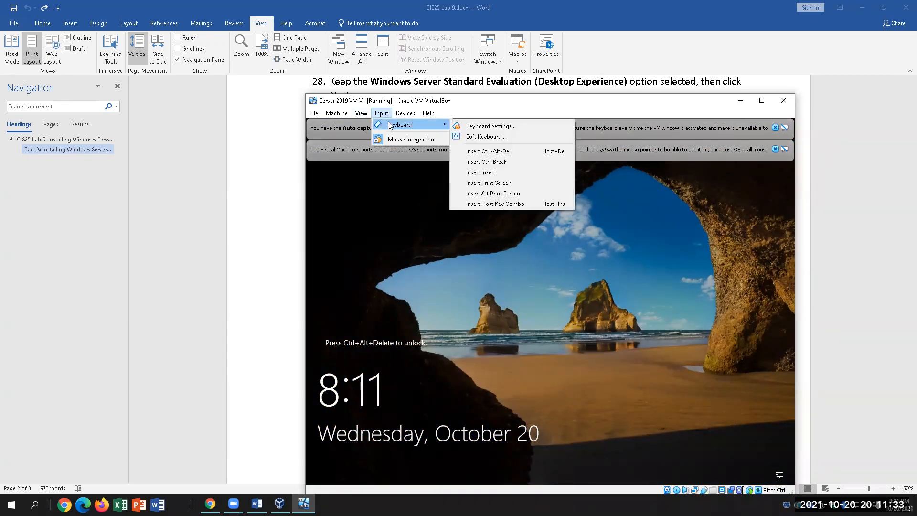
click(479, 152)
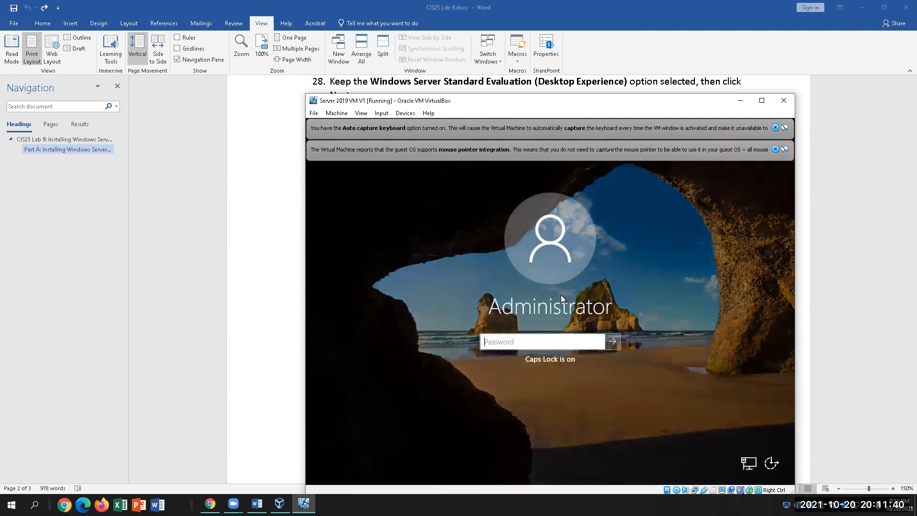
Sign in to the server as Administrator with the account password.
key(Caps_Lock)
key(Caps_Lock)
text(PASSWORD01)
key(Return)
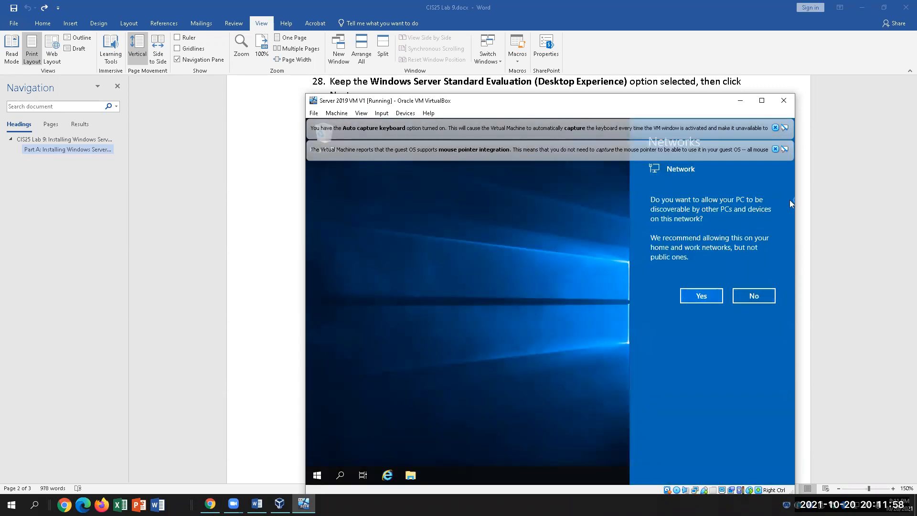
Dismiss both VirtualBox notice bars and the network discovery prompt.
click(775, 149)
click(775, 128)
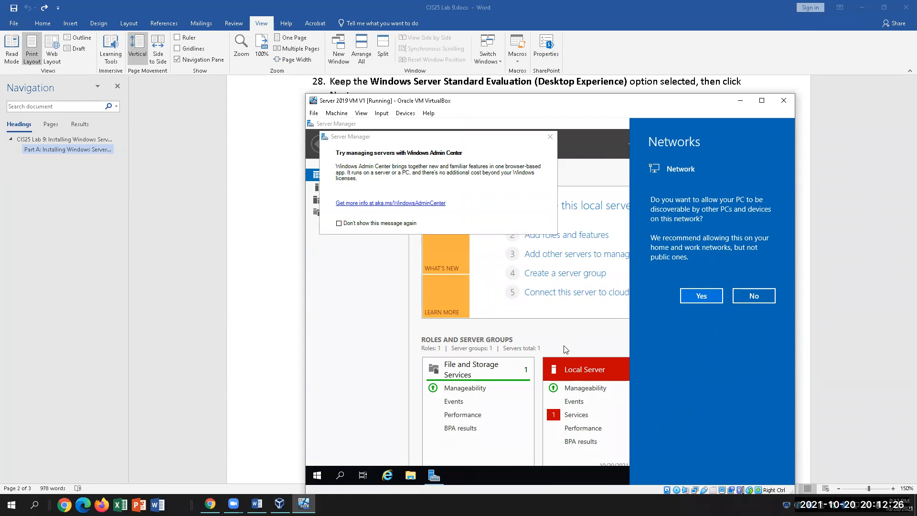
click(551, 139)
Close the Windows Admin Center suggestion and open File and Storage Services in Server Manager.
click(550, 138)
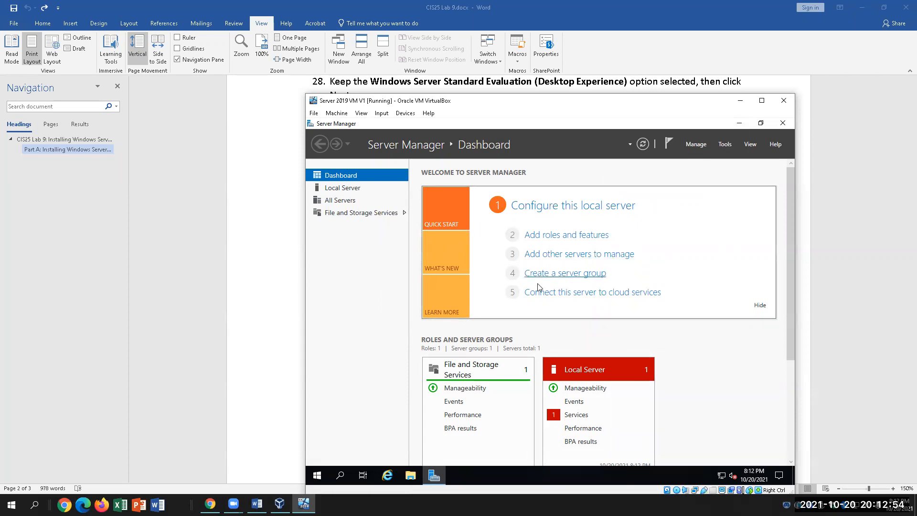
click(358, 213)
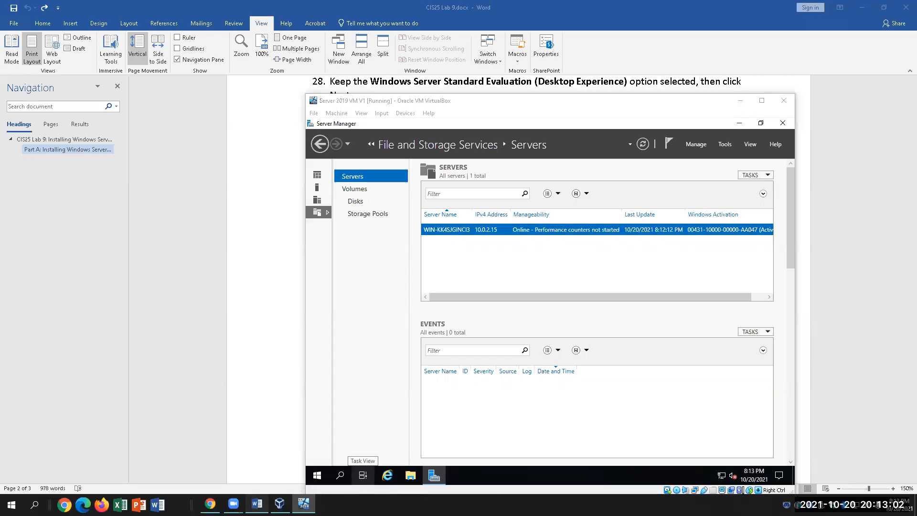
click(256, 505)
scroll(498, 435, down, 2)
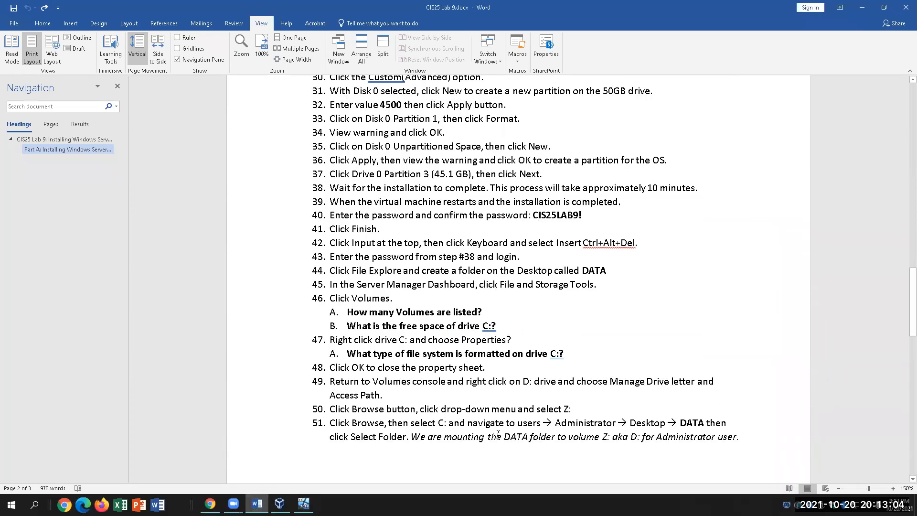
drag(640, 244, 467, 243)
click(613, 263)
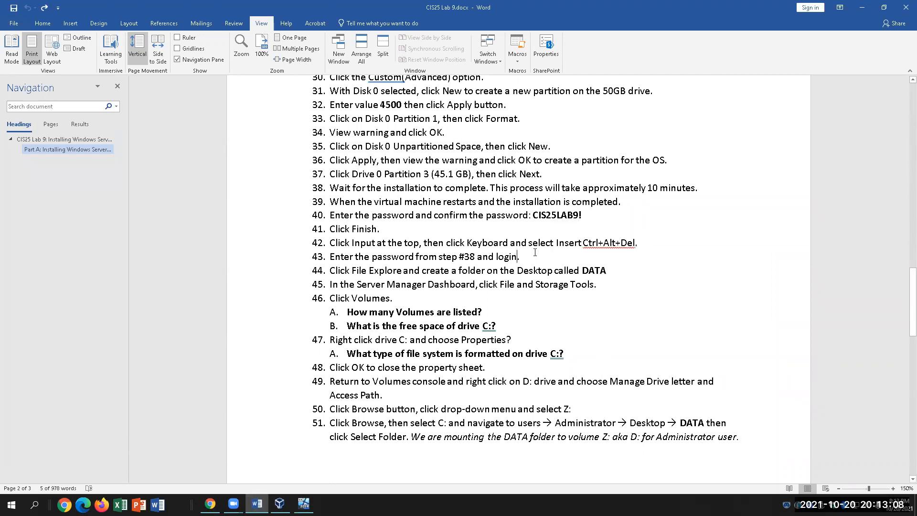
click(615, 269)
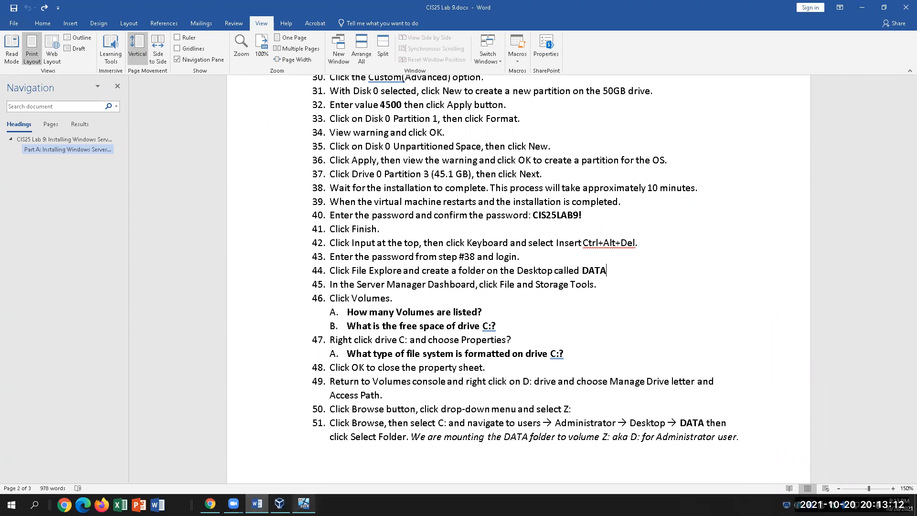
click(304, 504)
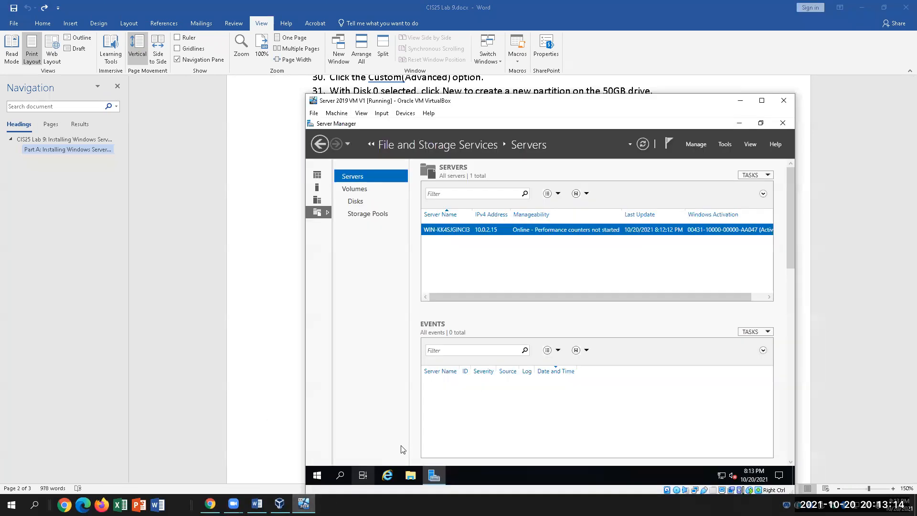
Make a new folder named DATA on the server's Desktop in File Explorer, then close Explorer.
click(411, 475)
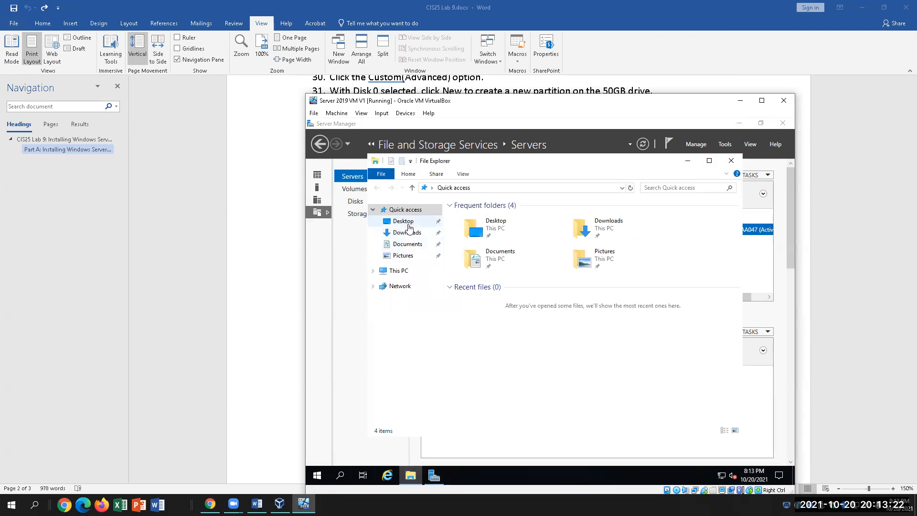
click(408, 222)
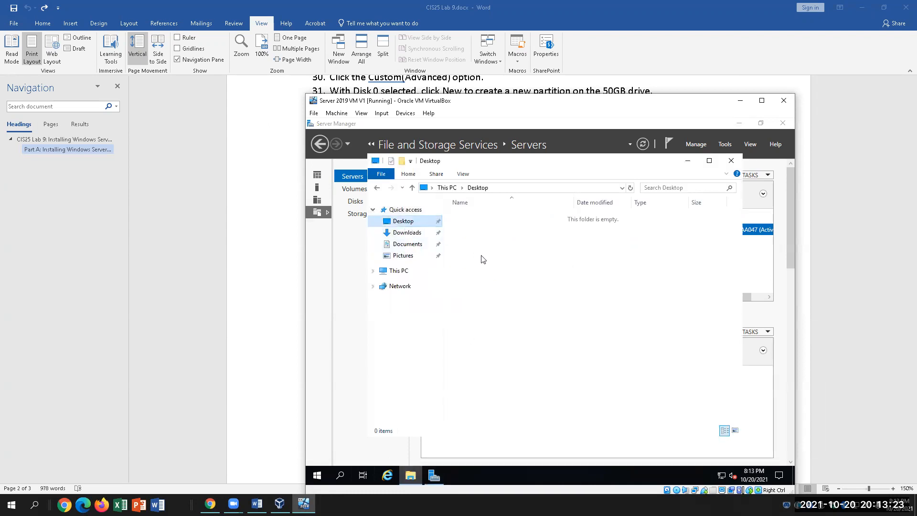
right_click(505, 261)
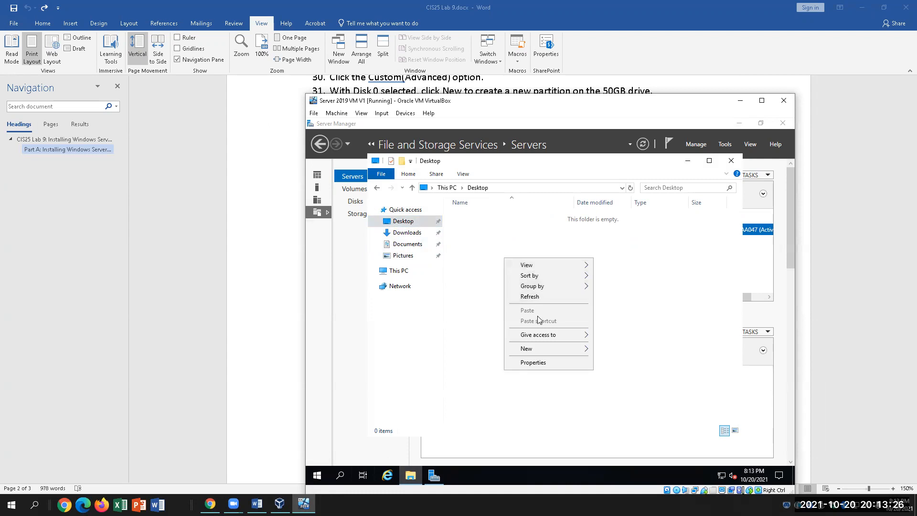
mouse_move(535, 349)
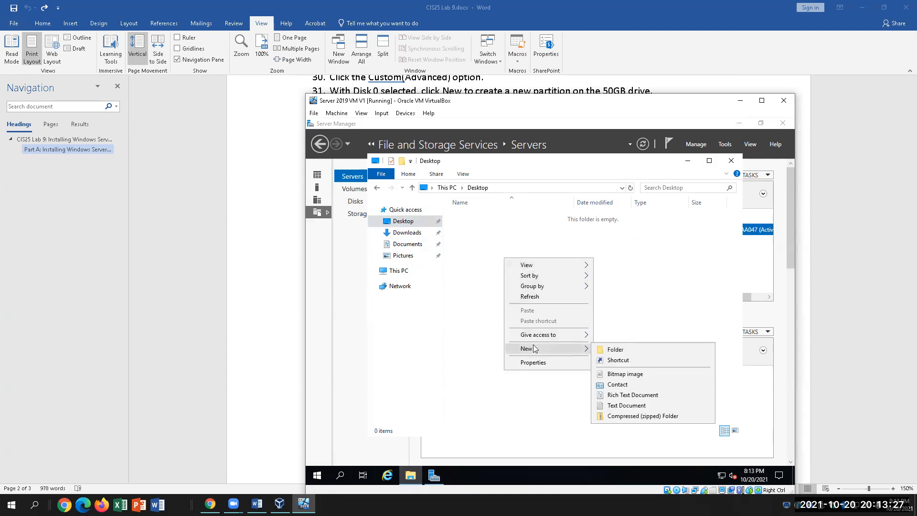
click(607, 350)
text(DATA)
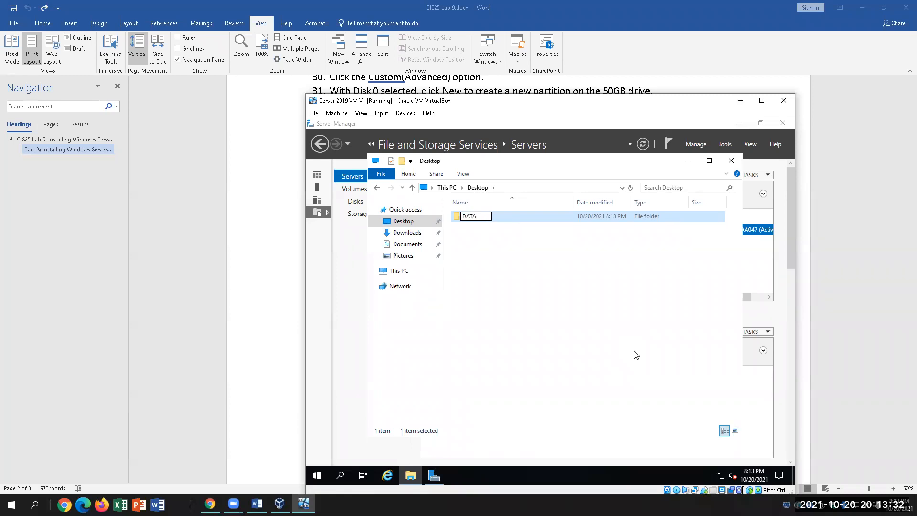
click(635, 354)
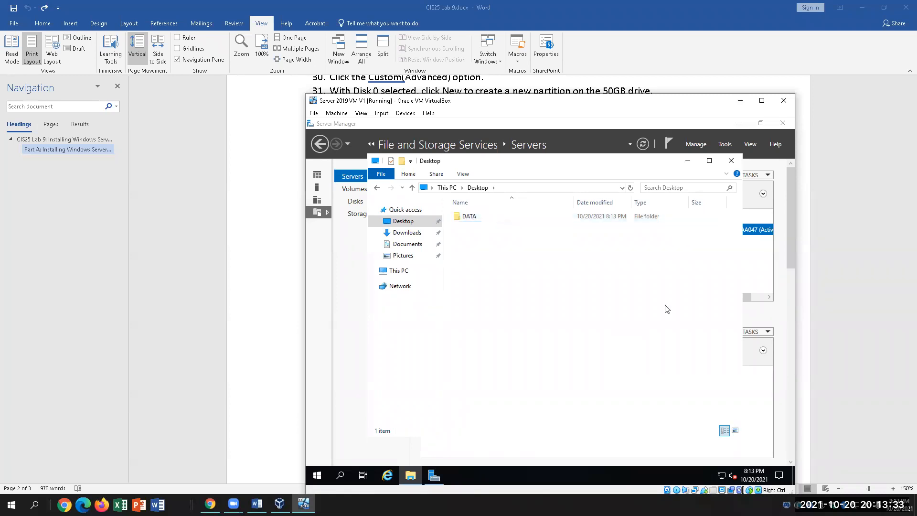
click(735, 164)
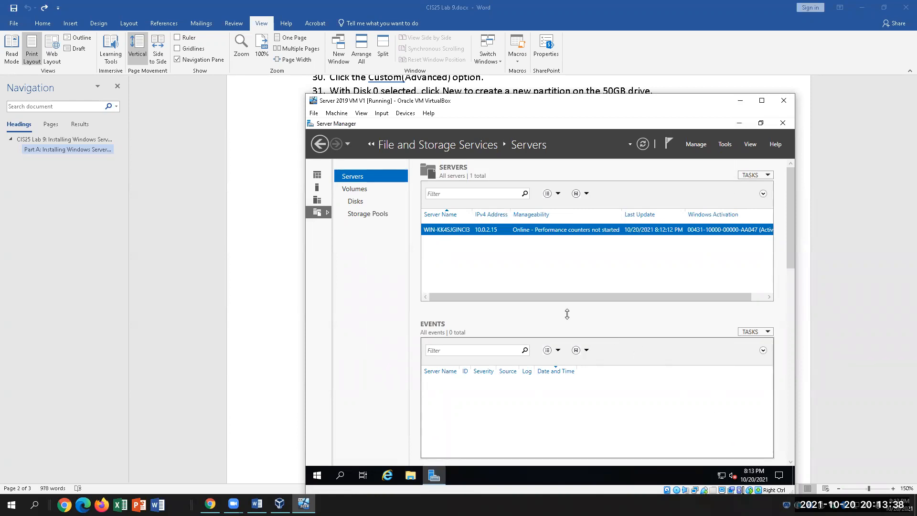
Reopen File and Storage Services, list the server's volumes, and inspect drives C: and D:.
click(320, 144)
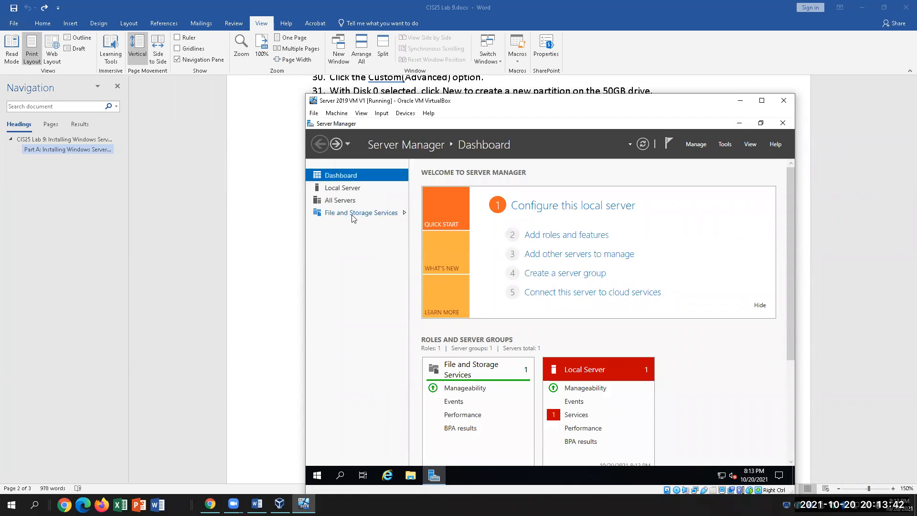
click(353, 217)
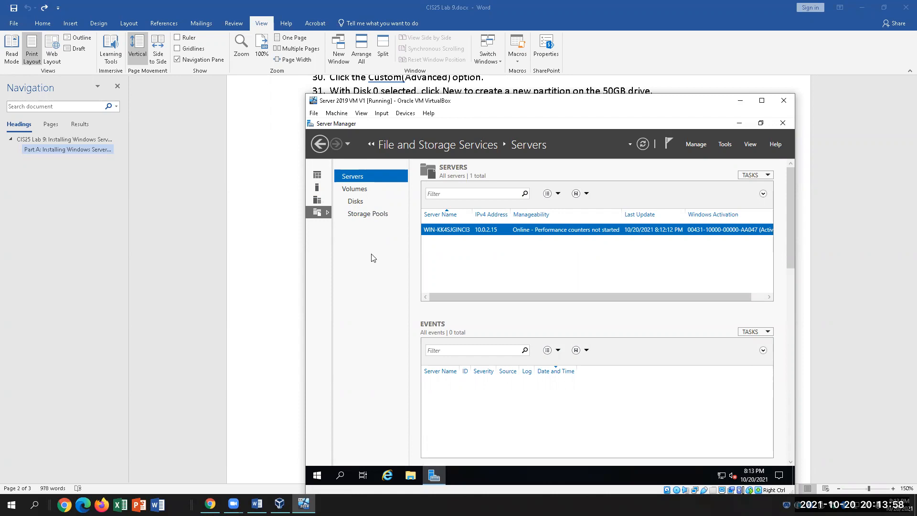
click(366, 189)
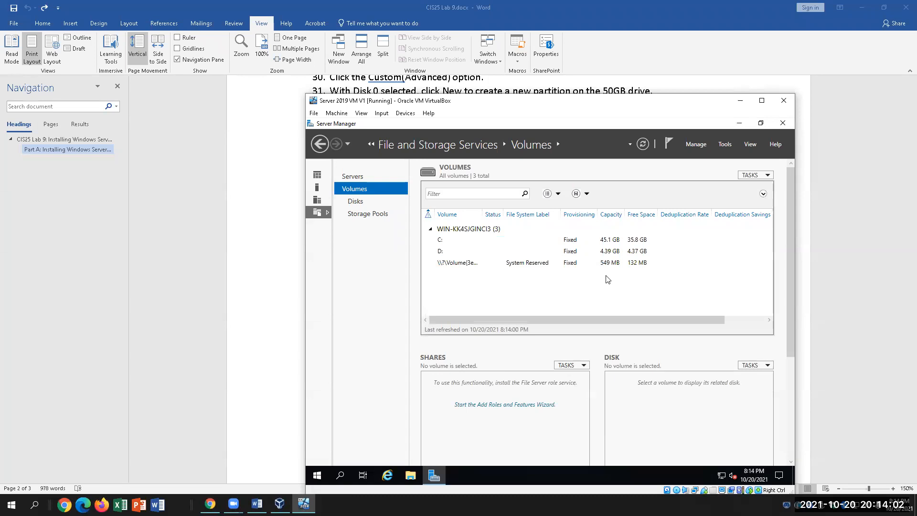
click(442, 244)
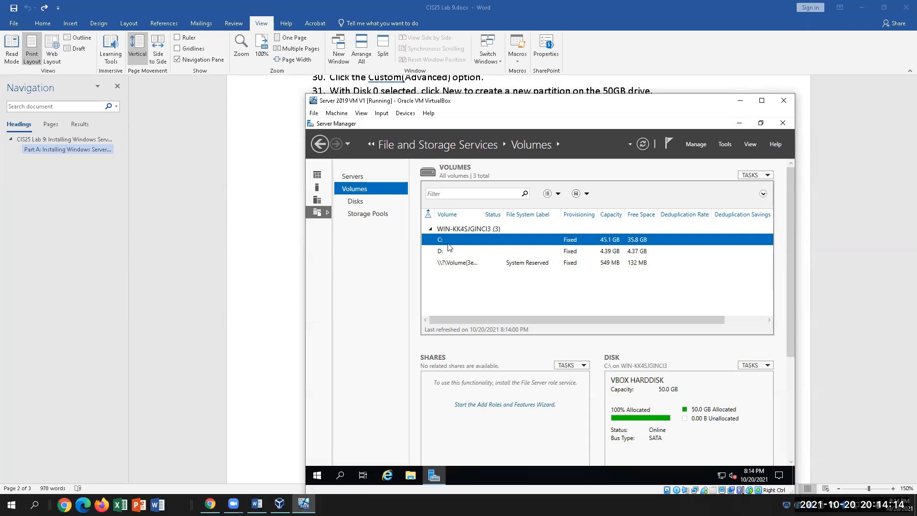
click(449, 252)
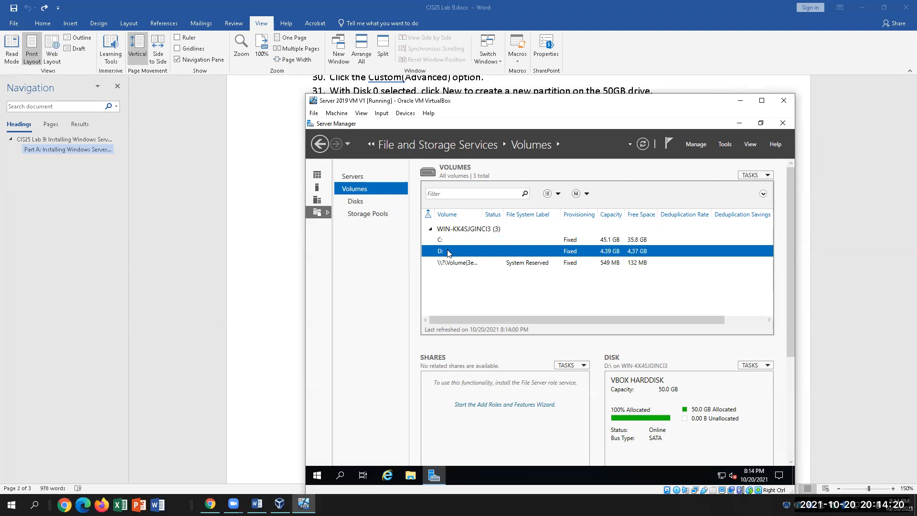
click(257, 504)
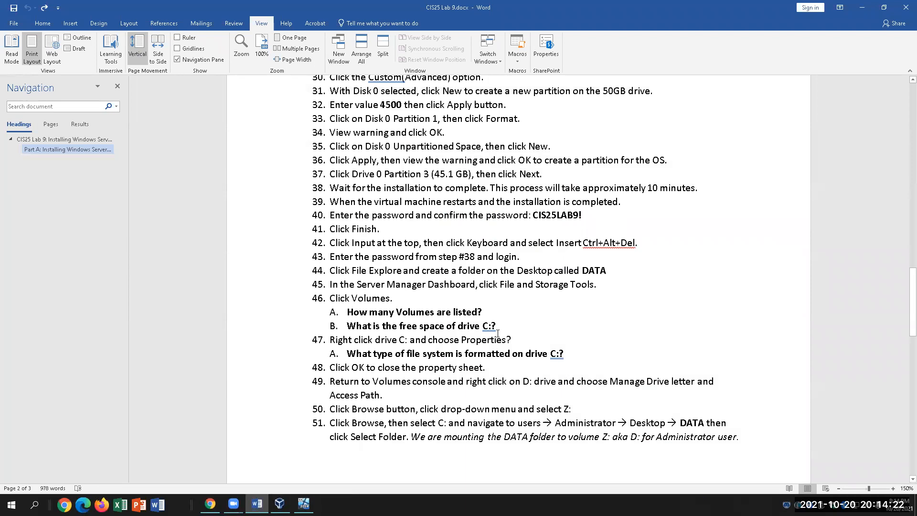
Answer 3 to 'How many Volumes are listed?' in the lab document.
click(439, 296)
click(503, 308)
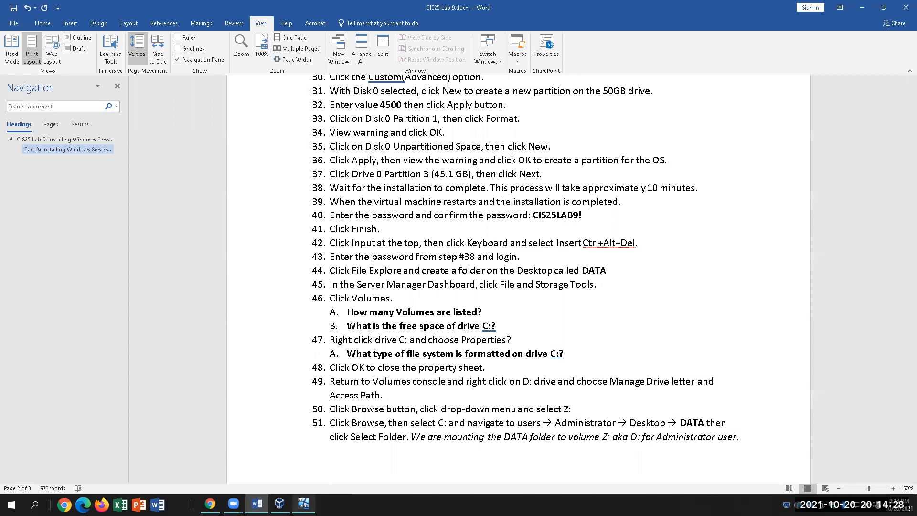
click(304, 504)
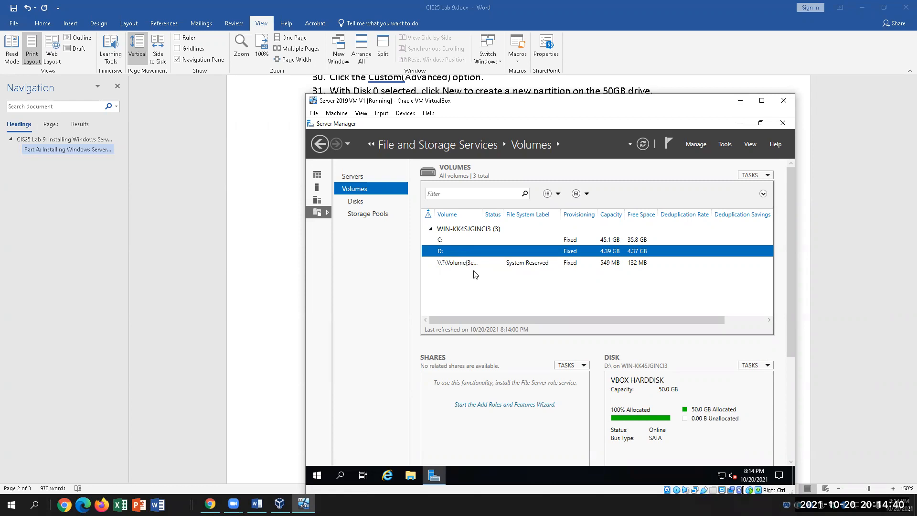
click(378, 113)
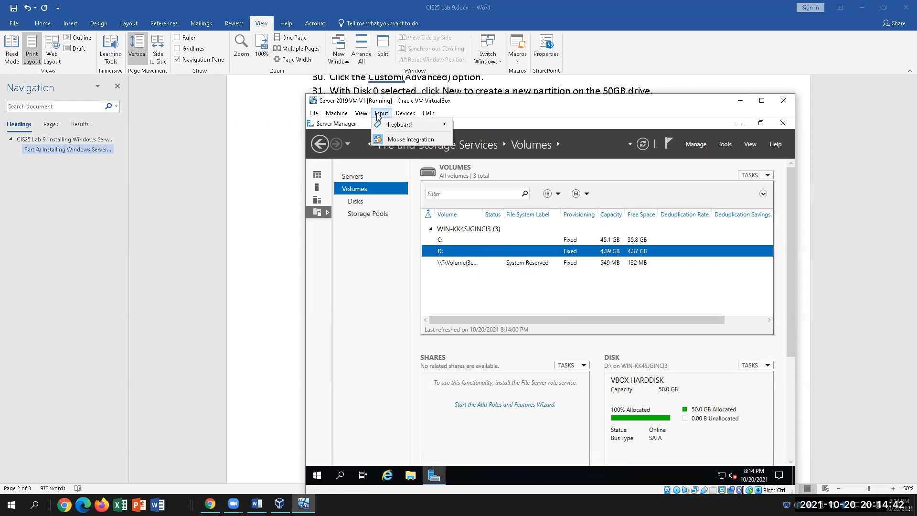
mouse_move(394, 127)
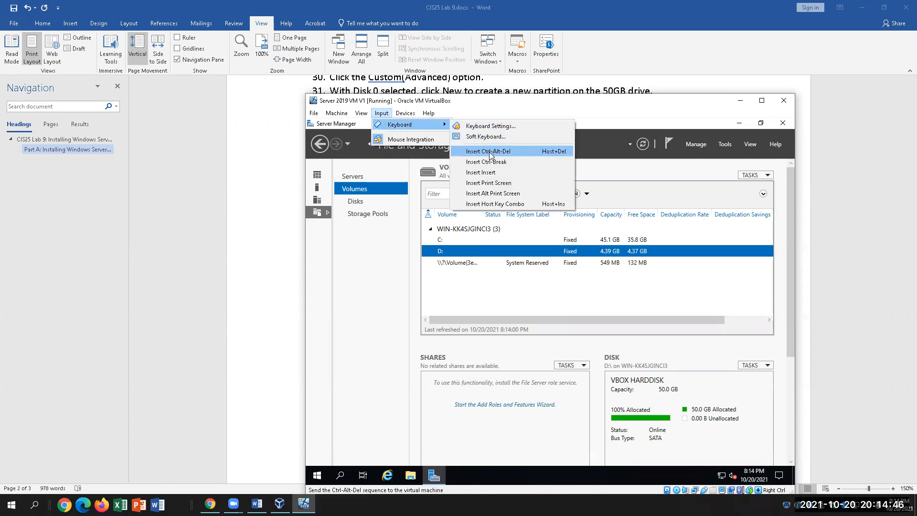
click(506, 304)
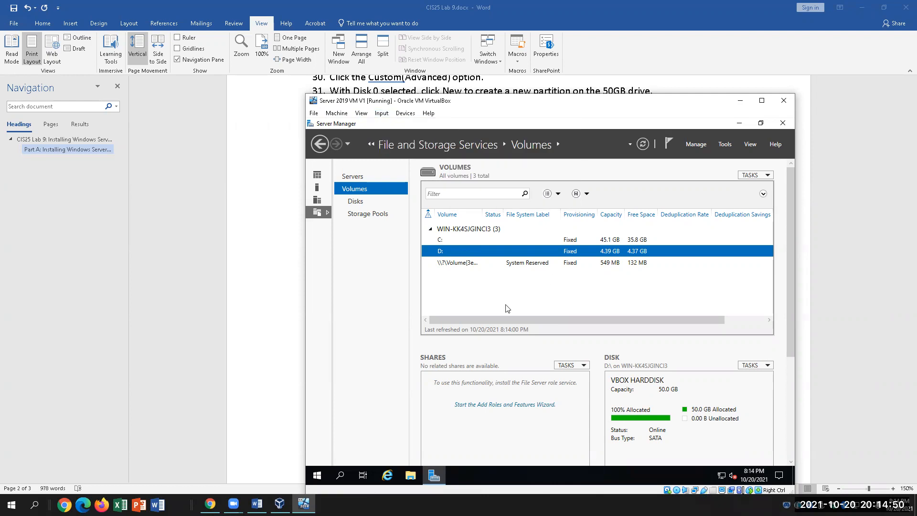
click(257, 503)
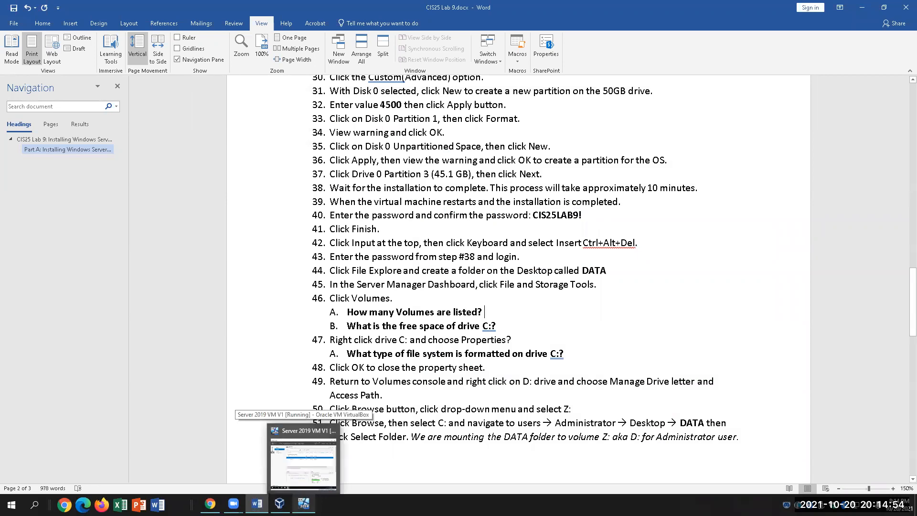
click(502, 310)
text(3)
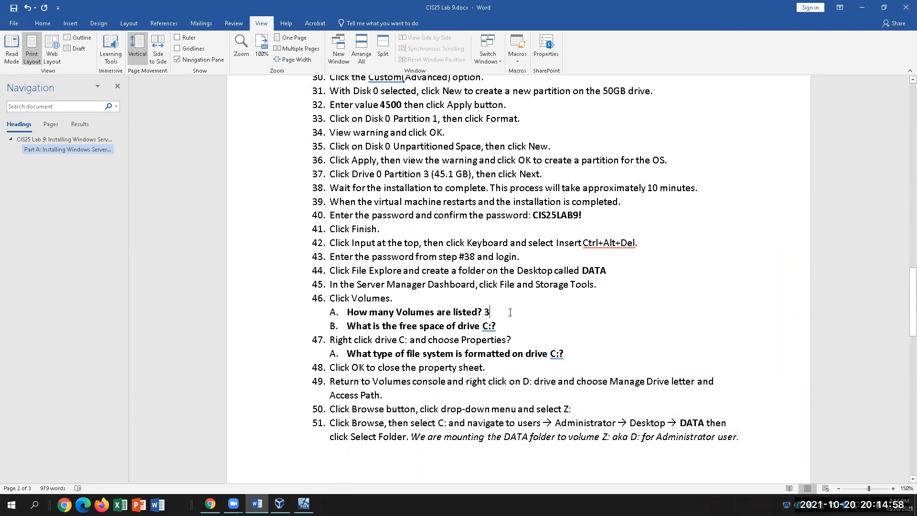
click(509, 322)
click(304, 504)
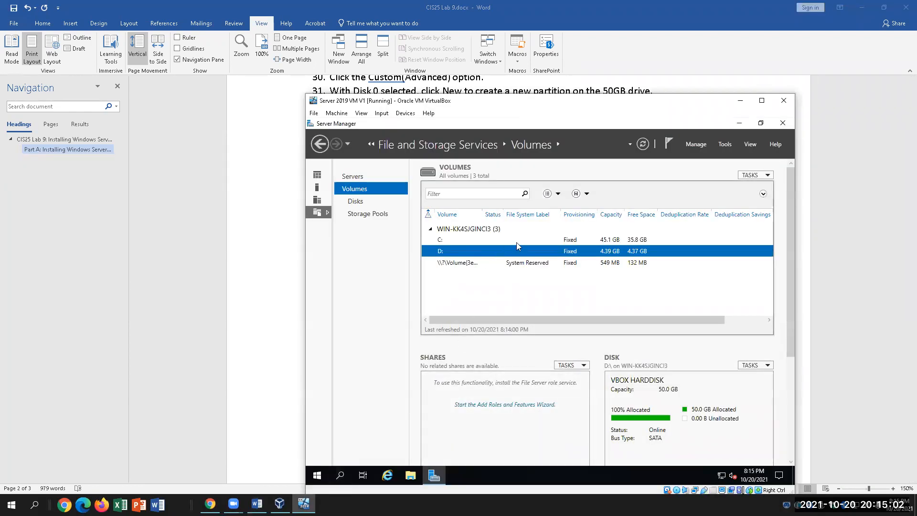
Select drive C: in the Volumes list to check its 35.8 GB free space.
click(517, 240)
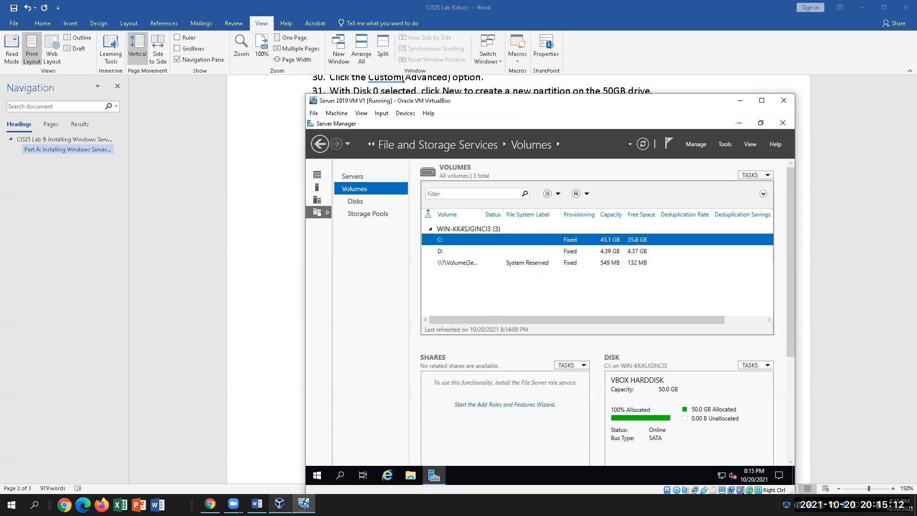
click(304, 504)
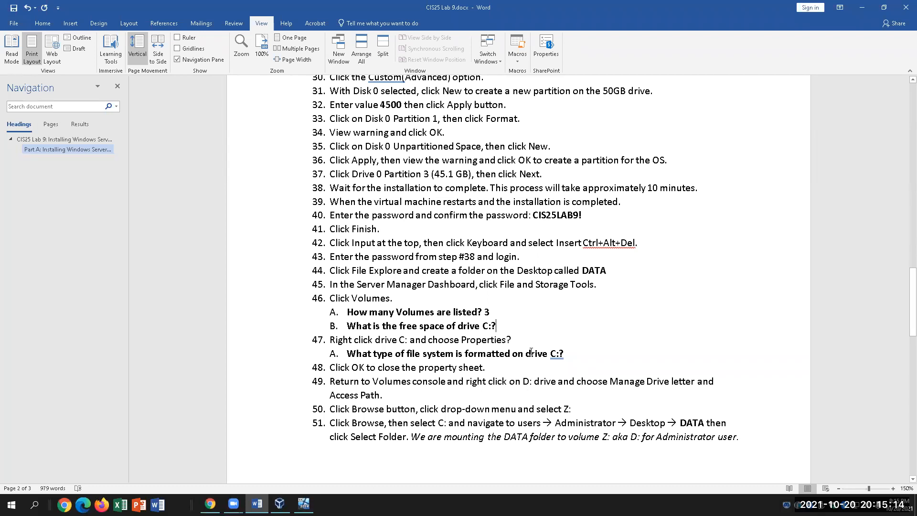
Colour the answer 3 red.
double_click(485, 312)
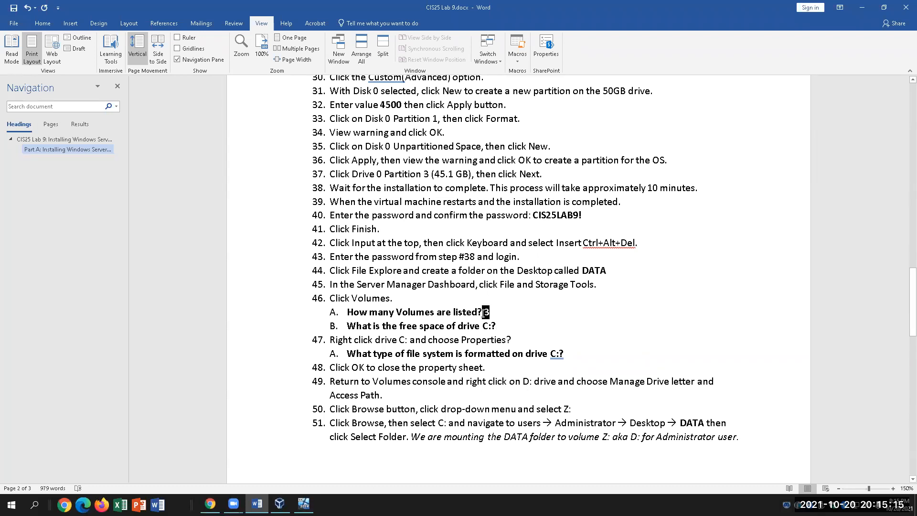
click(42, 23)
click(187, 57)
Add a red answer of 38.5 GB after the drive C: free-space question.
click(526, 329)
text(38.5 GB)
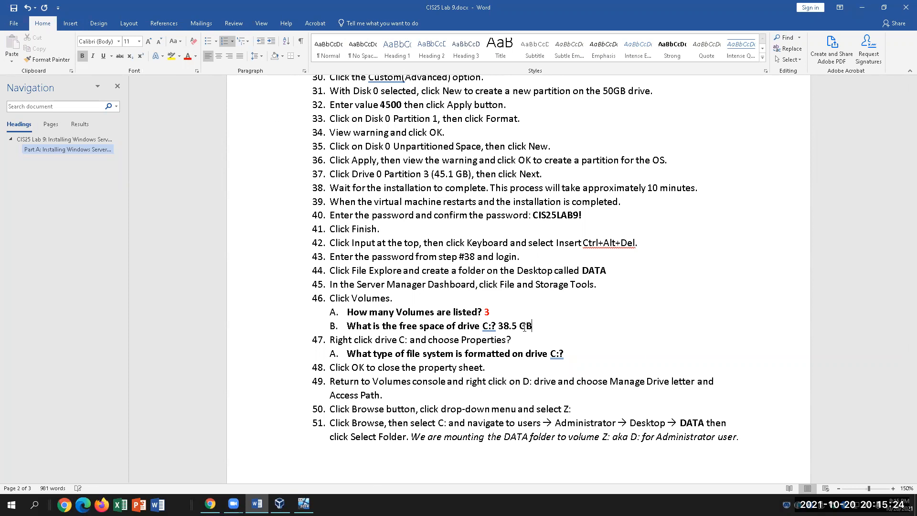
drag(540, 326, 497, 326)
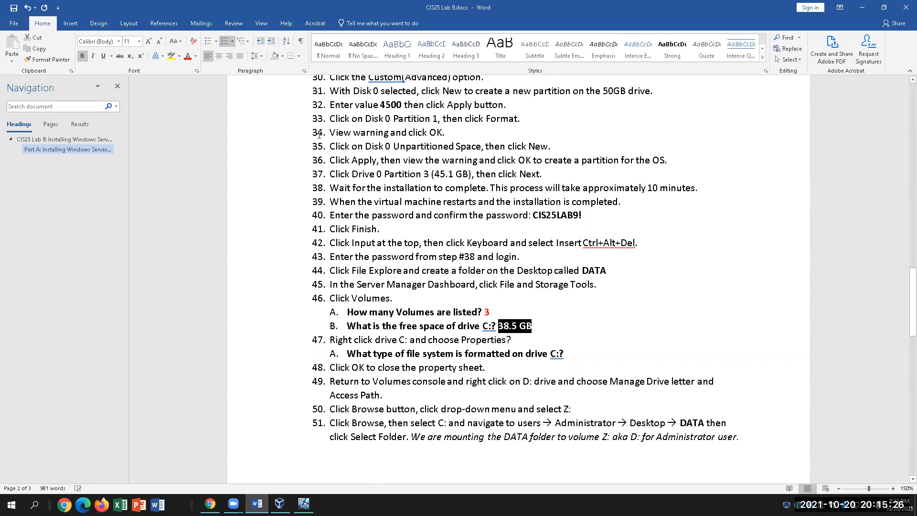
click(187, 56)
click(589, 345)
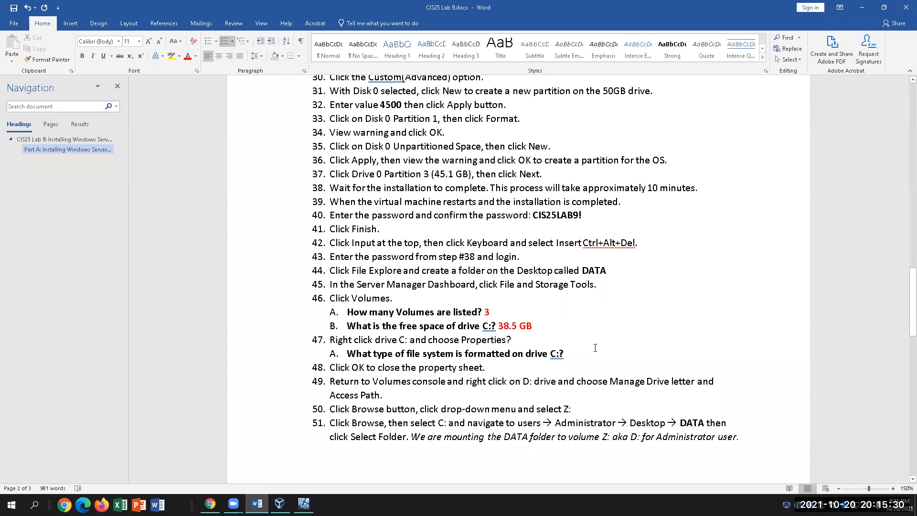
Open drive C:'s Properties in Server Manager to read its NTFS file system.
click(304, 503)
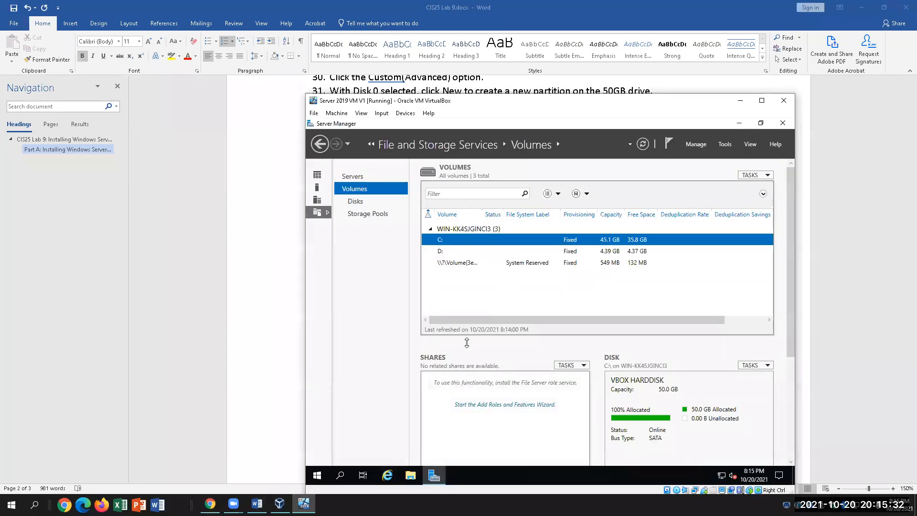
right_click(458, 241)
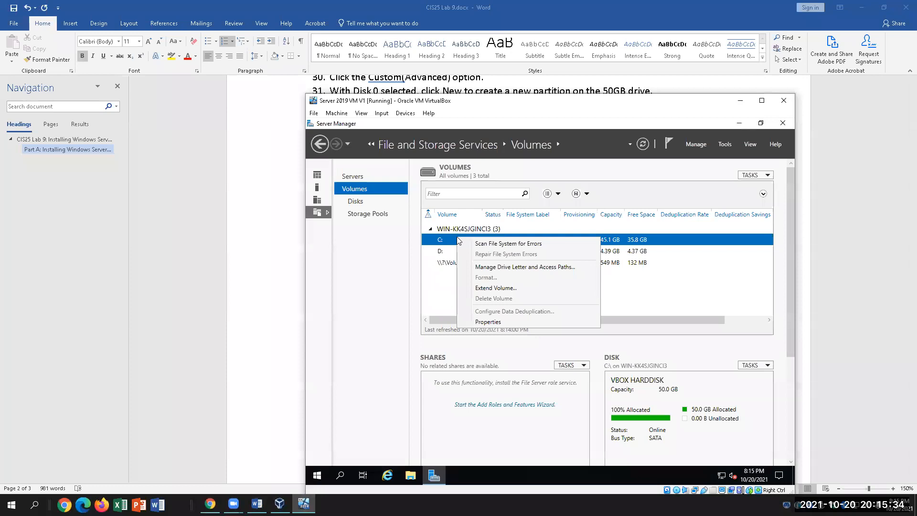
click(487, 321)
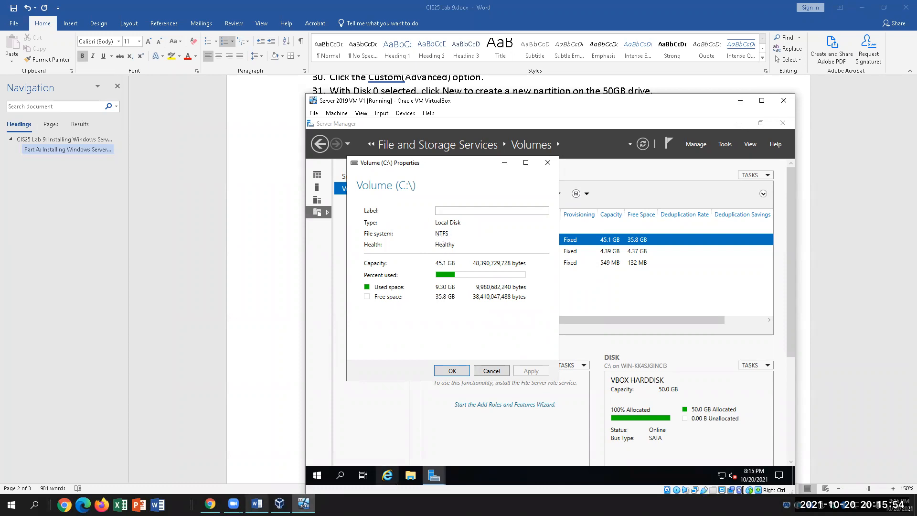
click(256, 504)
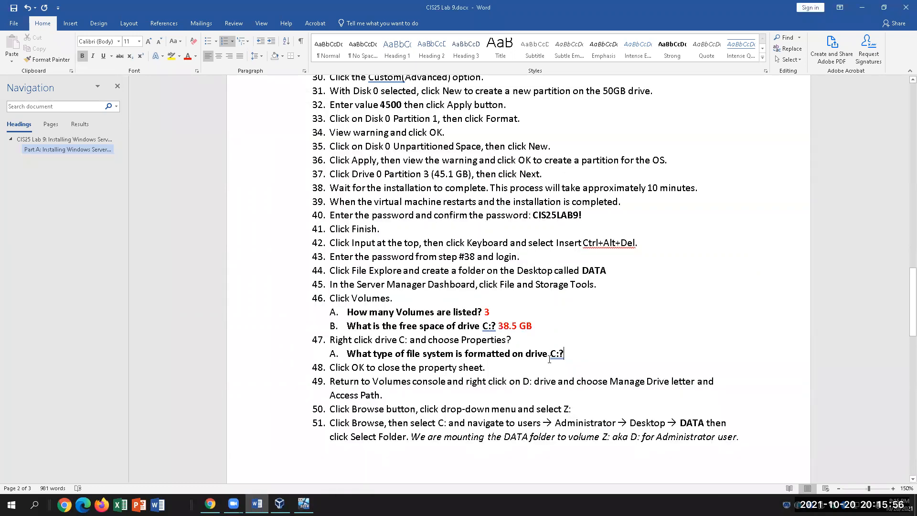
Type NTFS as drive C:'s file-system answer and colour it red.
text(NTFS)
drag(588, 354, 564, 353)
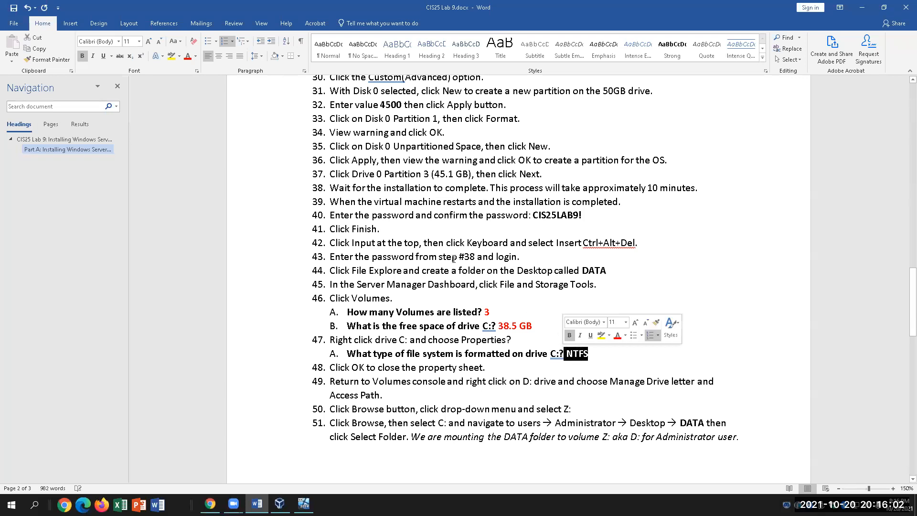
click(184, 58)
key(Down)
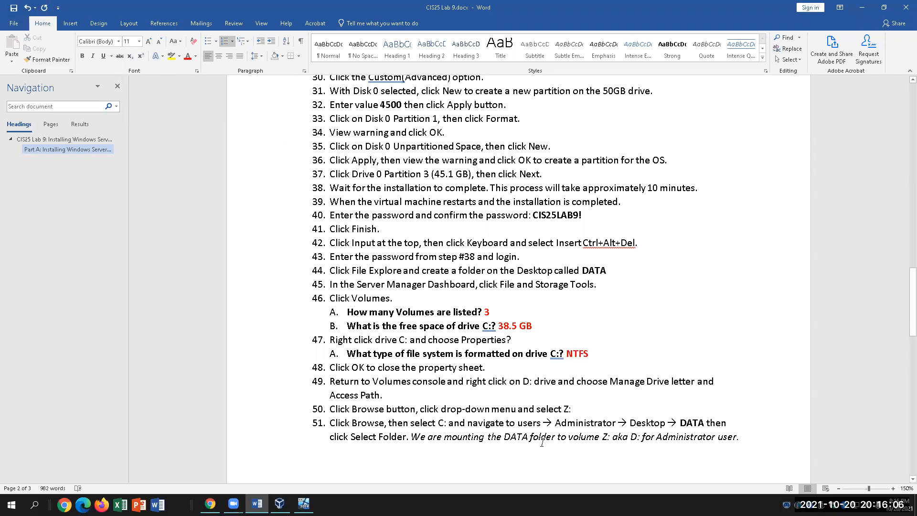
Close drive C:'s properties sheet in the VM and return to the Word document.
click(304, 503)
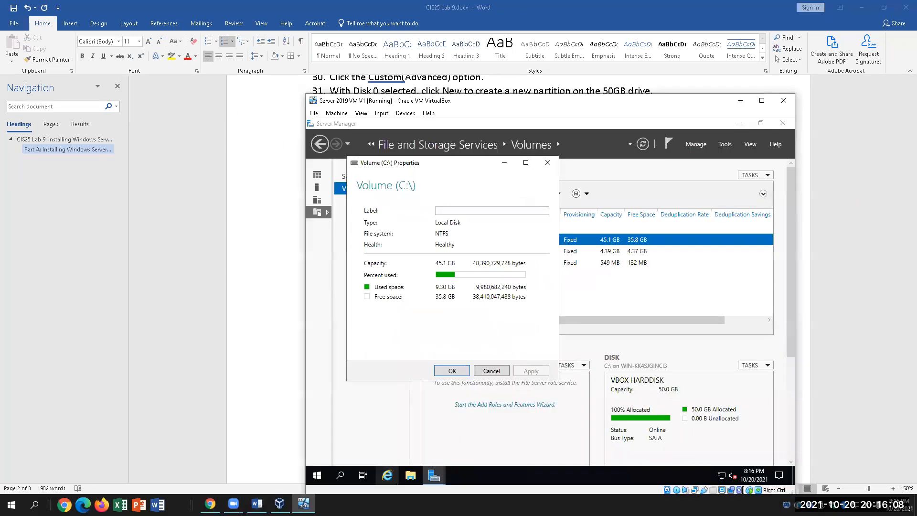
click(450, 371)
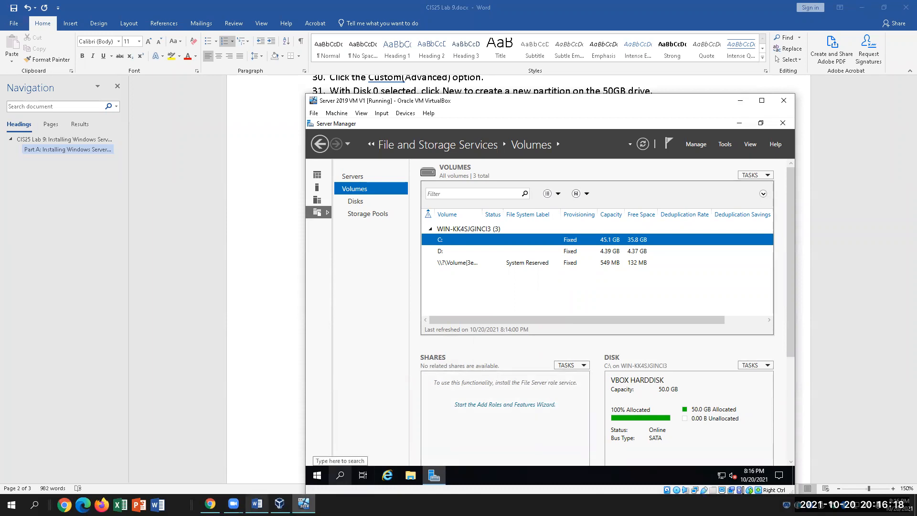
mouse_move(257, 504)
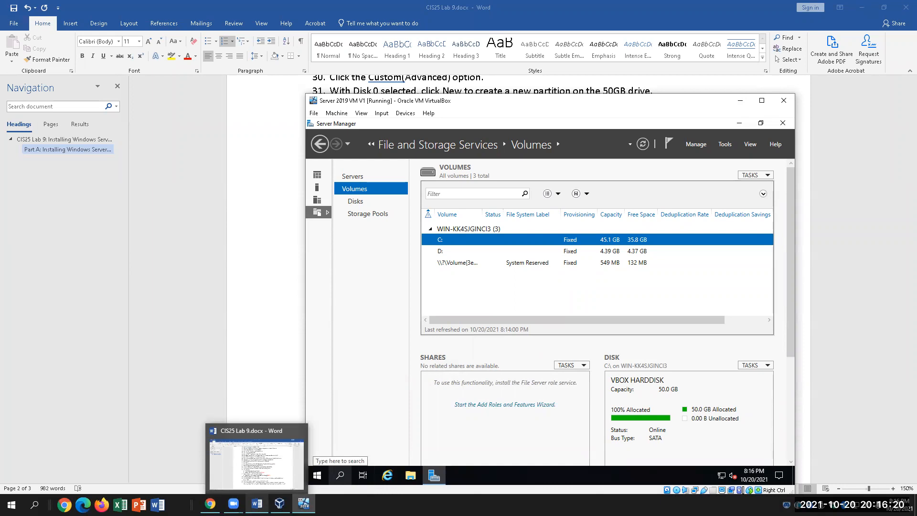
click(257, 467)
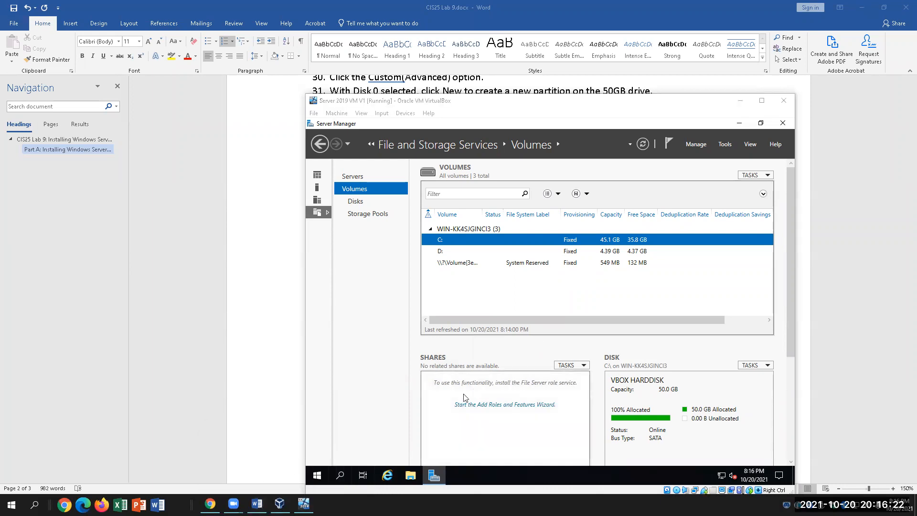
click(257, 504)
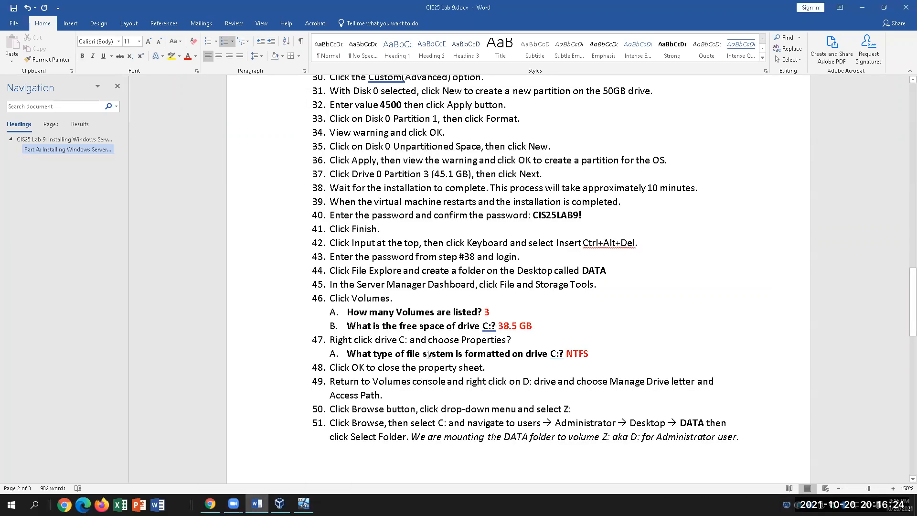
scroll(429, 354, down, 1)
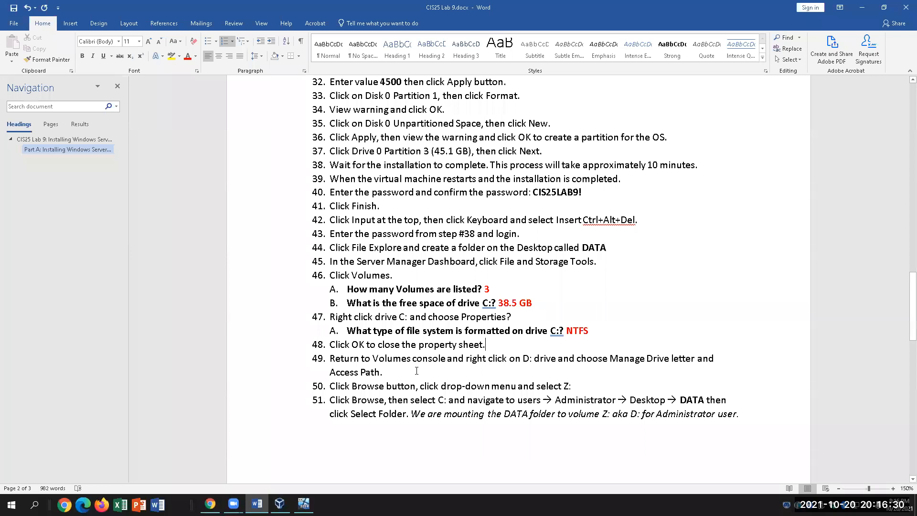
click(532, 359)
click(611, 359)
drag(623, 361, 671, 359)
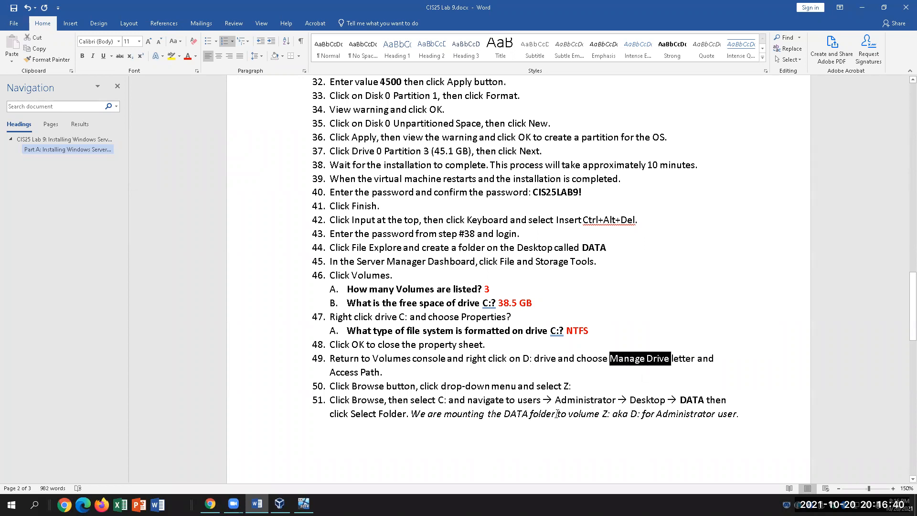
click(414, 372)
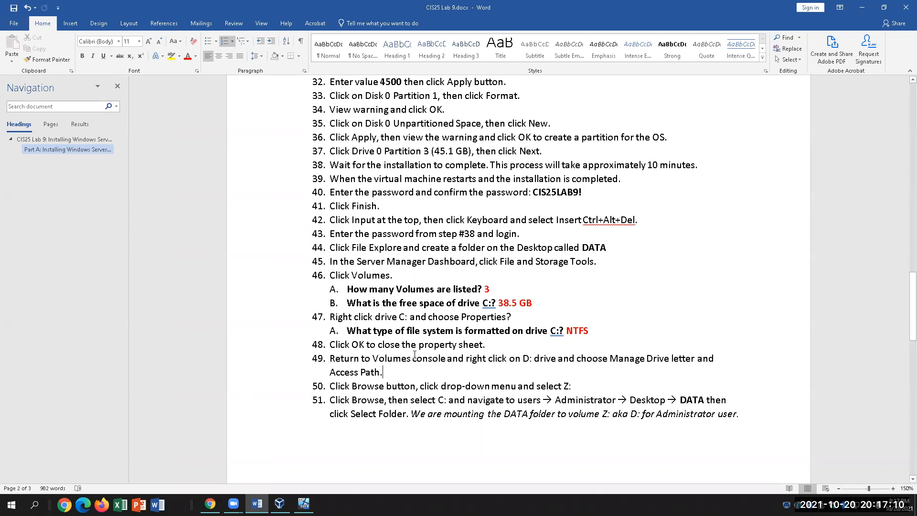
Open Manage Drive Letter and Access Paths for the D: volume and choose drive letter Z.
click(303, 503)
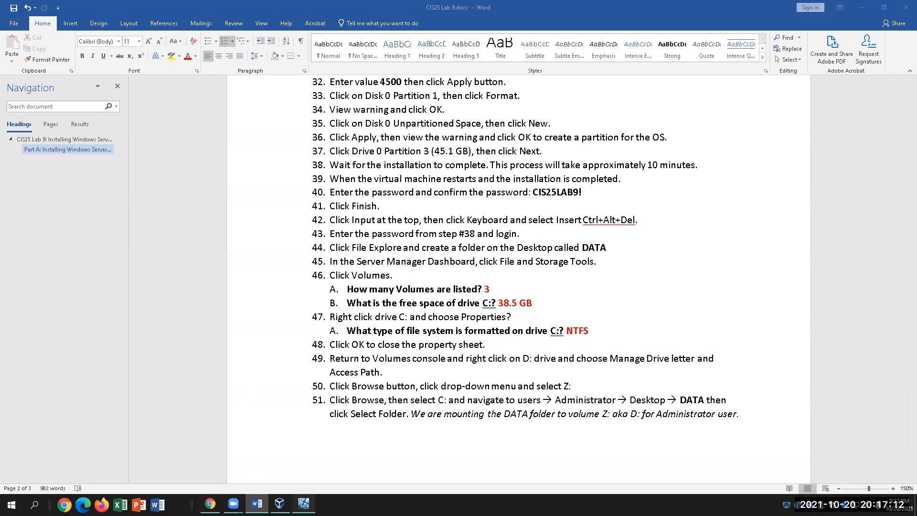
right_click(442, 252)
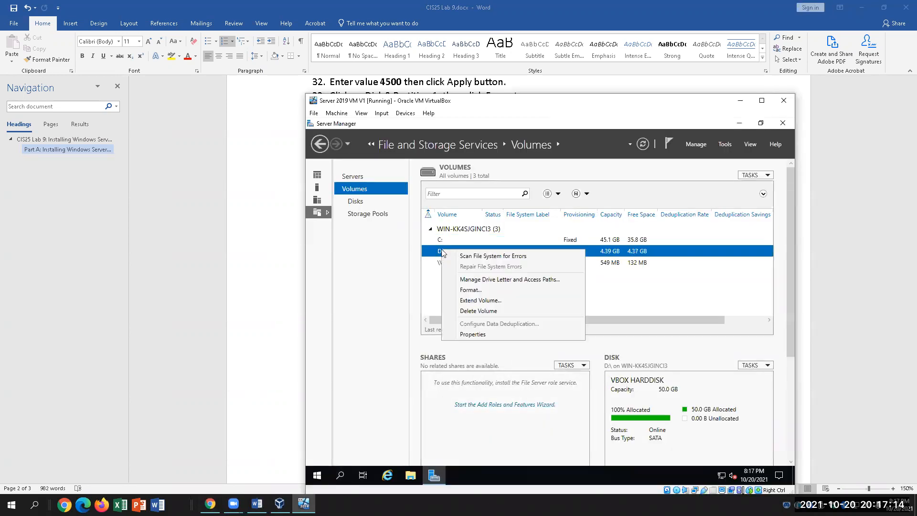
click(490, 282)
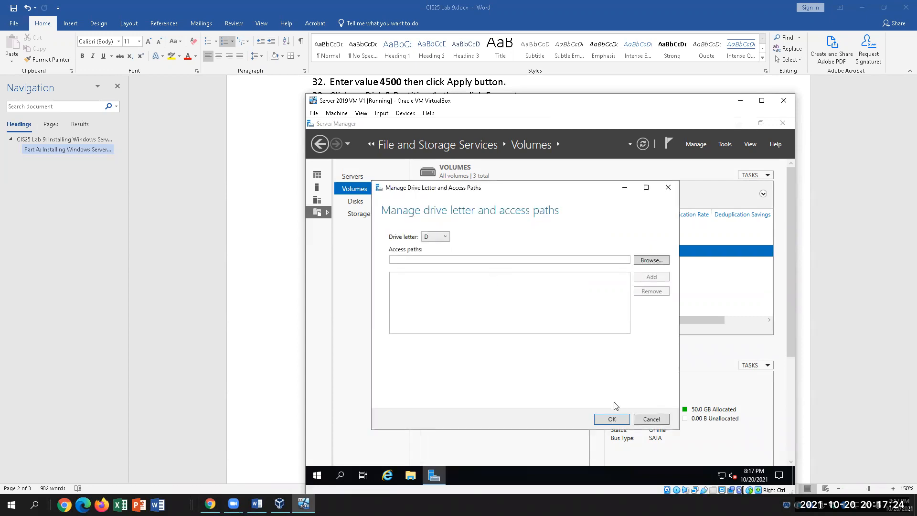
click(446, 238)
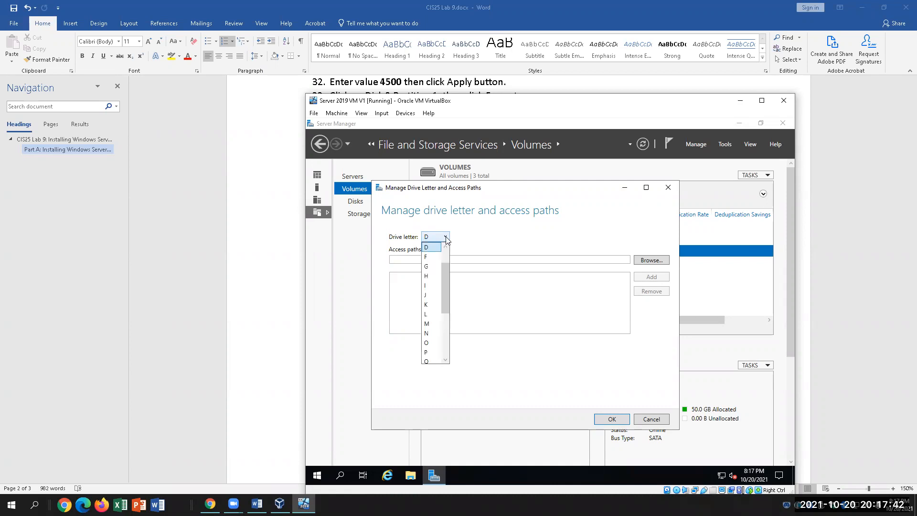
drag(445, 289, 445, 349)
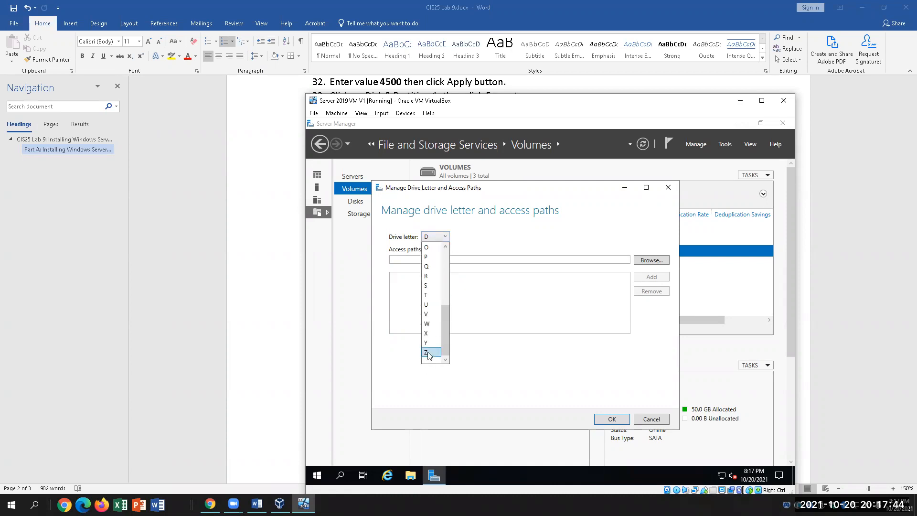
click(426, 361)
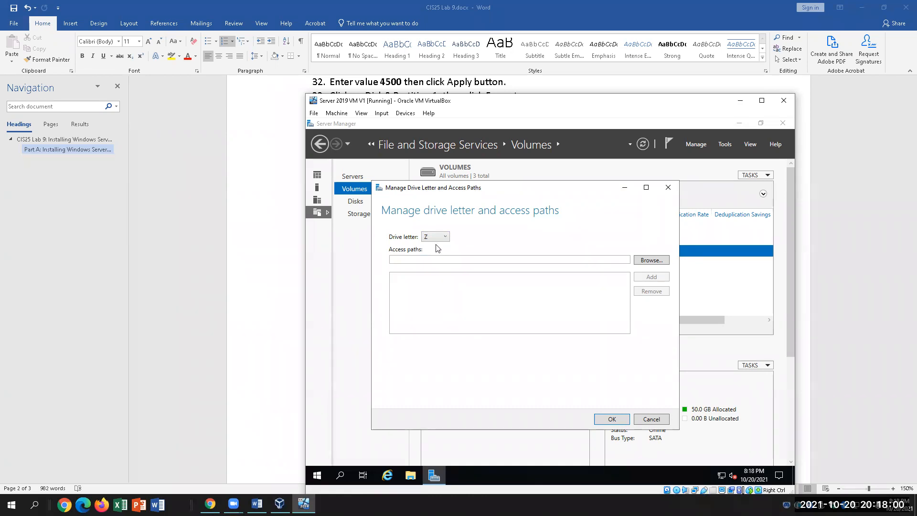
Return to step 50 in the Word lab instructions.
click(279, 316)
scroll(471, 391, down, 1)
click(571, 363)
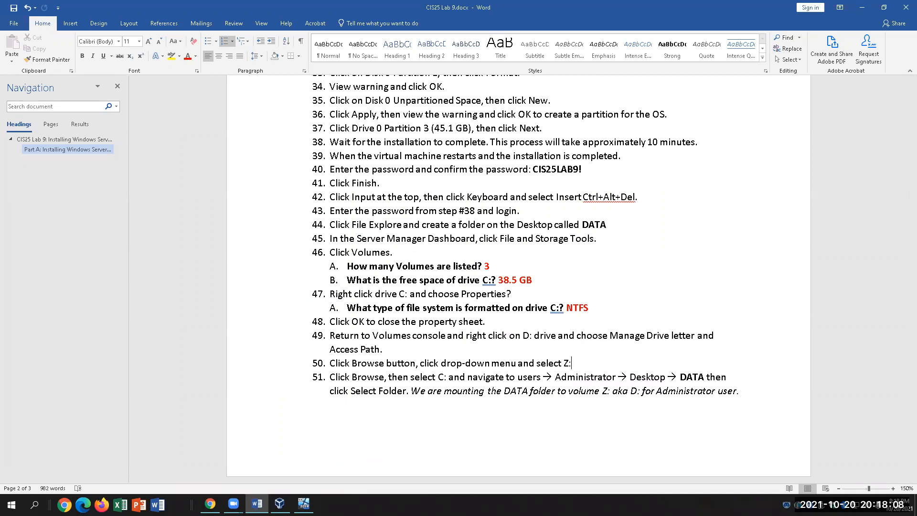
Add C:\users\Administrator\desktop\data as an access path alongside drive letter Z: and apply it.
click(304, 504)
click(657, 262)
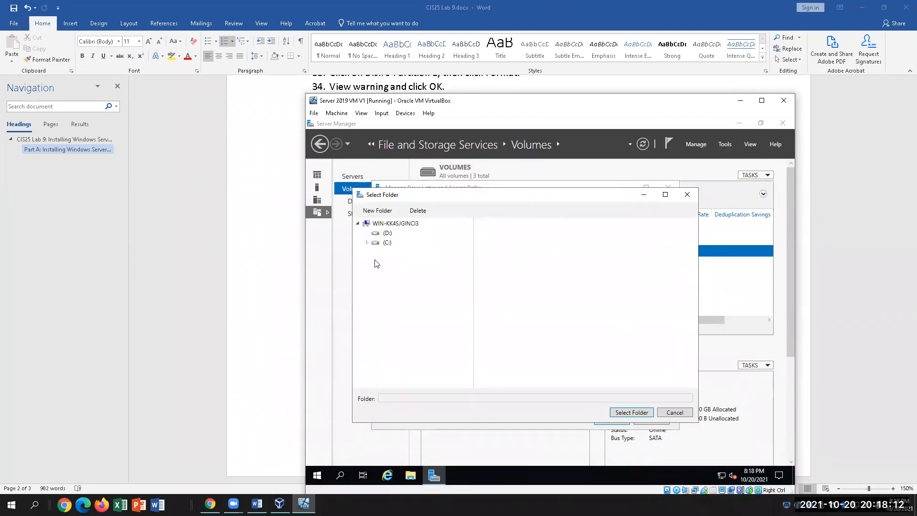
click(375, 243)
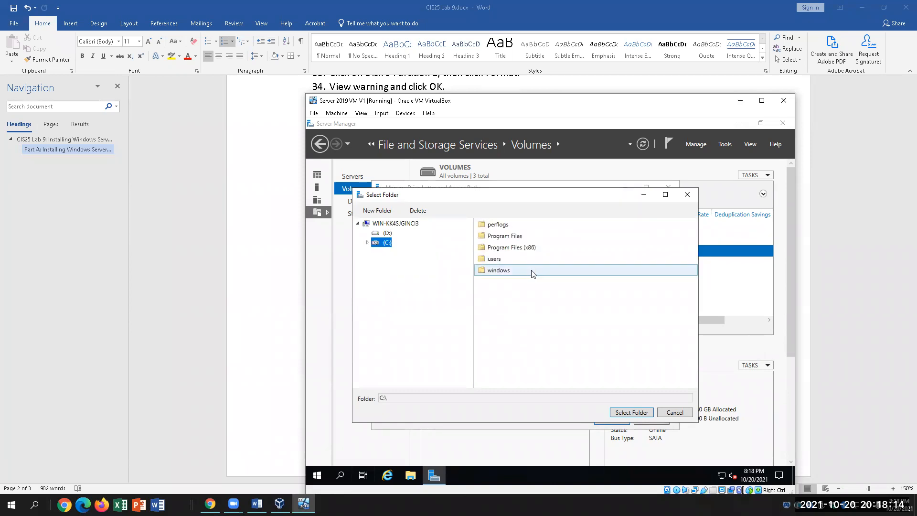
double_click(532, 260)
click(503, 227)
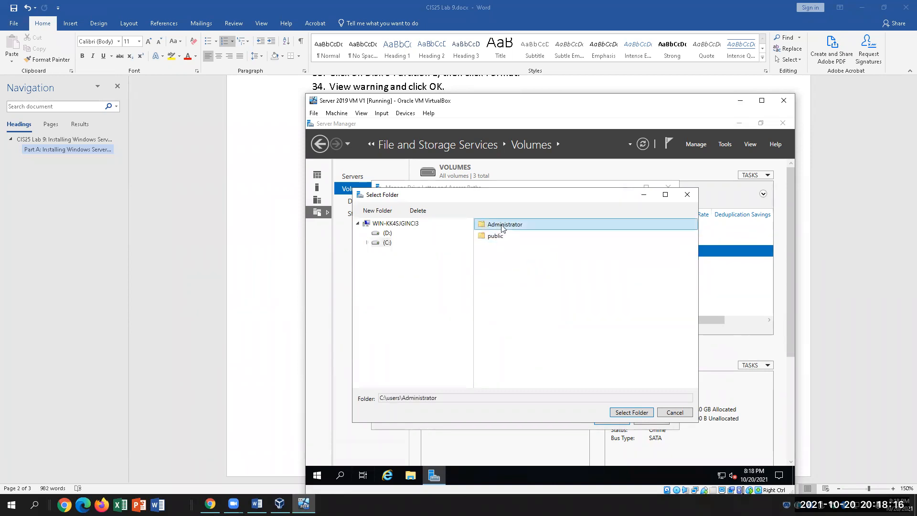
double_click(502, 228)
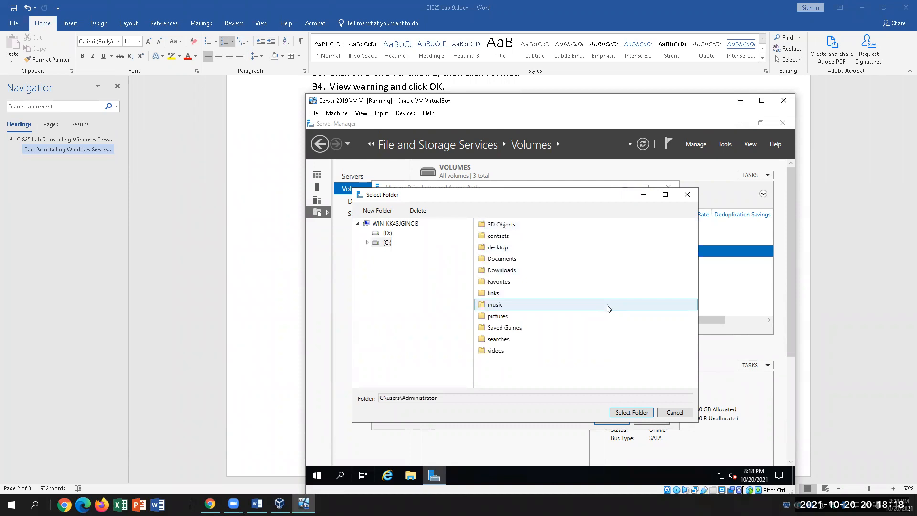
double_click(544, 248)
click(509, 225)
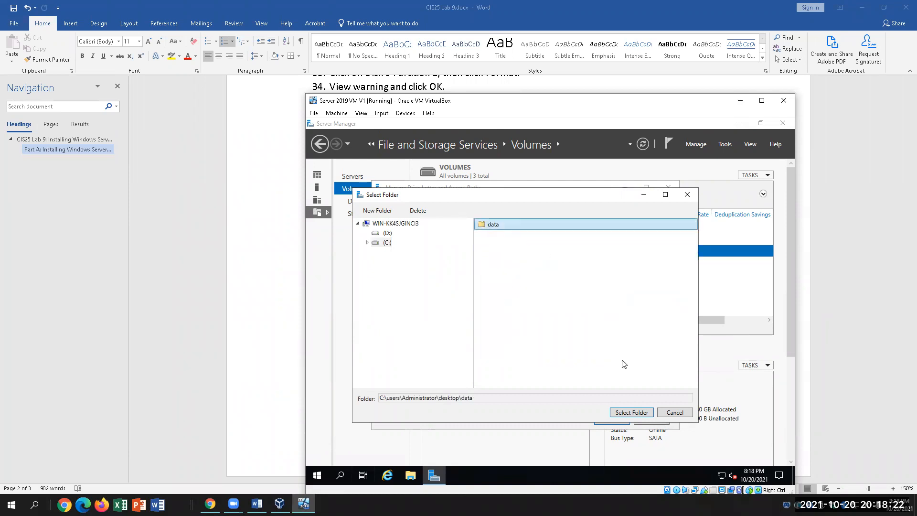
click(623, 412)
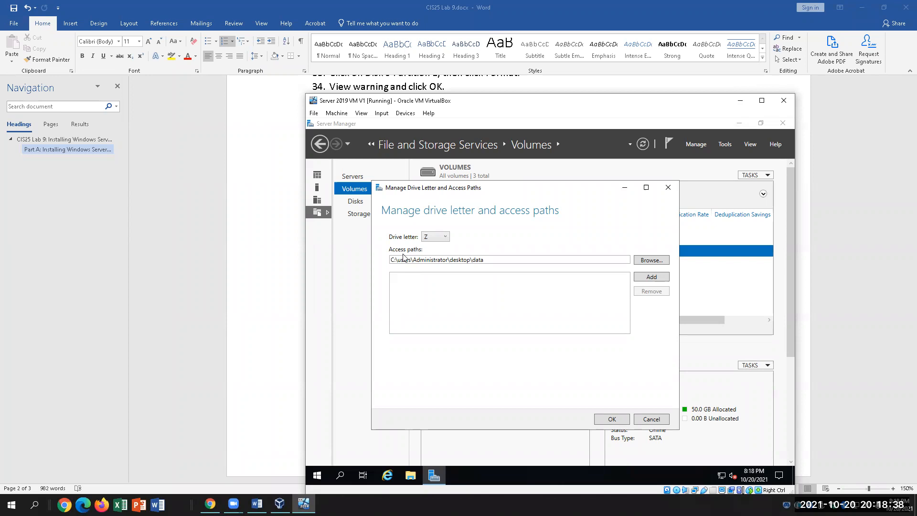
click(642, 282)
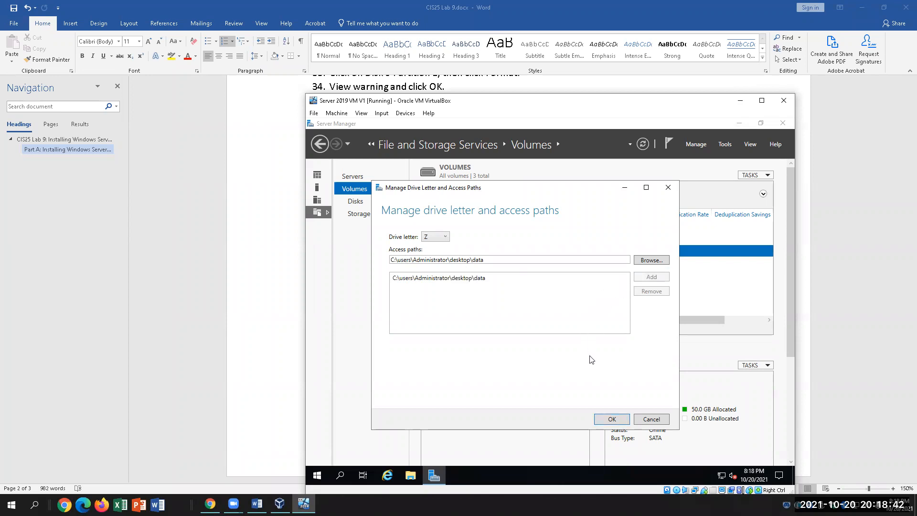
click(613, 419)
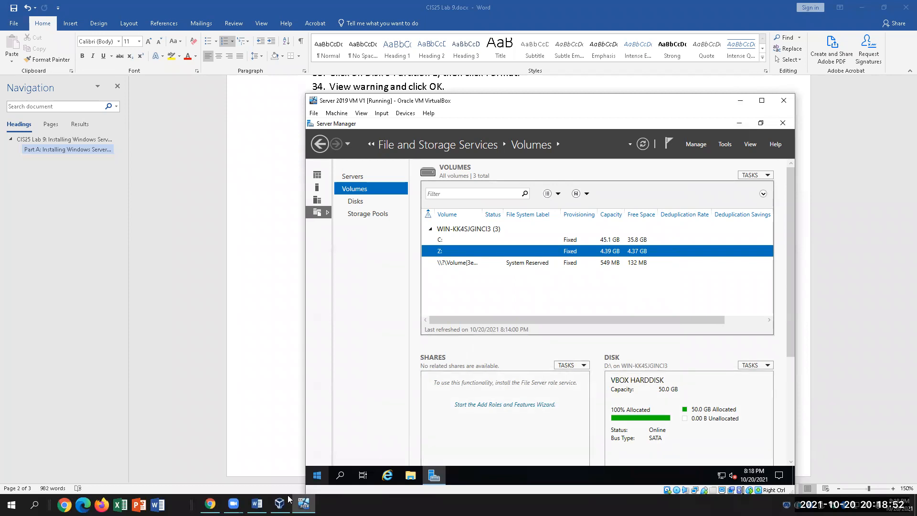
click(257, 504)
scroll(526, 365, down, 2)
scroll(525, 365, down, 3)
click(504, 277)
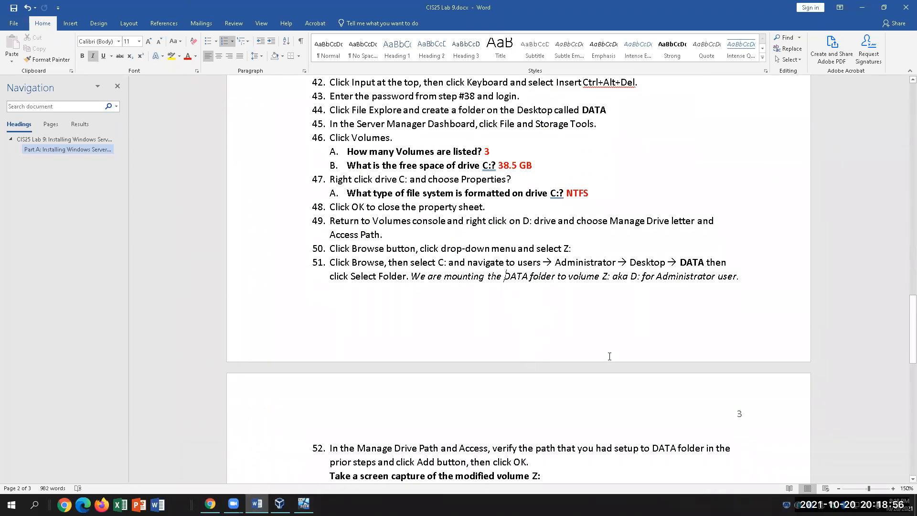
scroll(606, 366, down, 1)
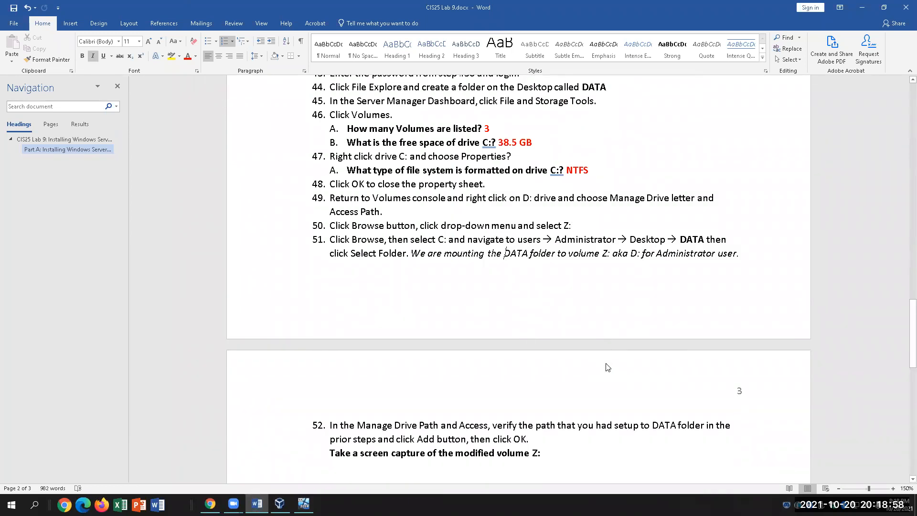
scroll(606, 367, down, 1)
key(ctrl+Right)
key(ctrl+Right)
key(ctrl+Right)
key(ctrl+Right)
key(ctrl+Right)
key(ctrl+Right)
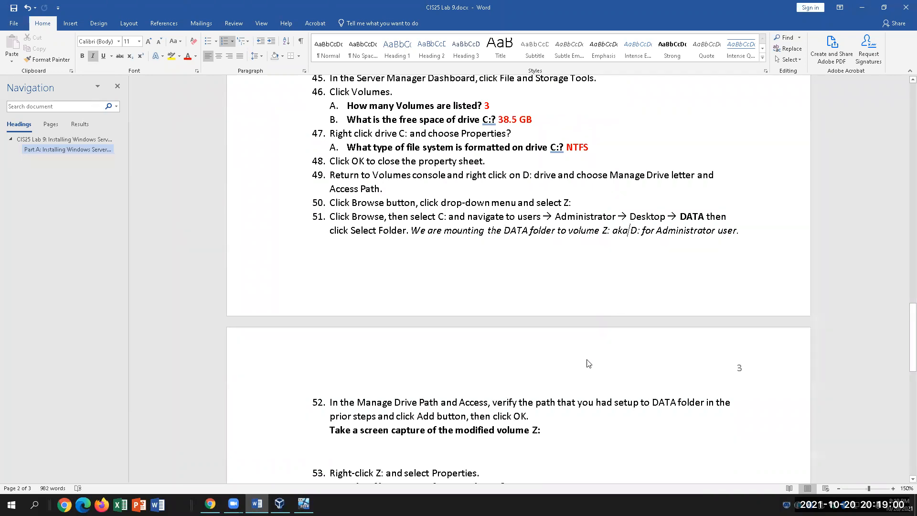
scroll(554, 385, down, 2)
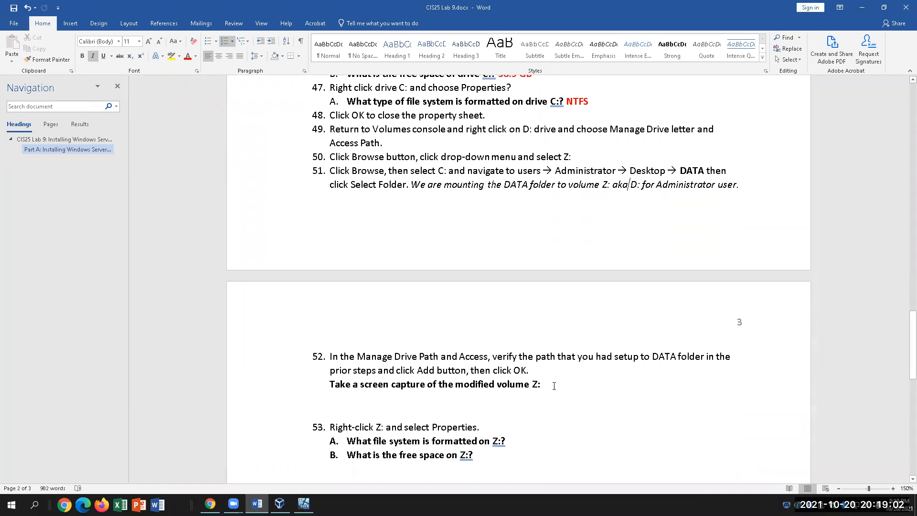
click(564, 373)
scroll(601, 402, down, 1)
click(304, 504)
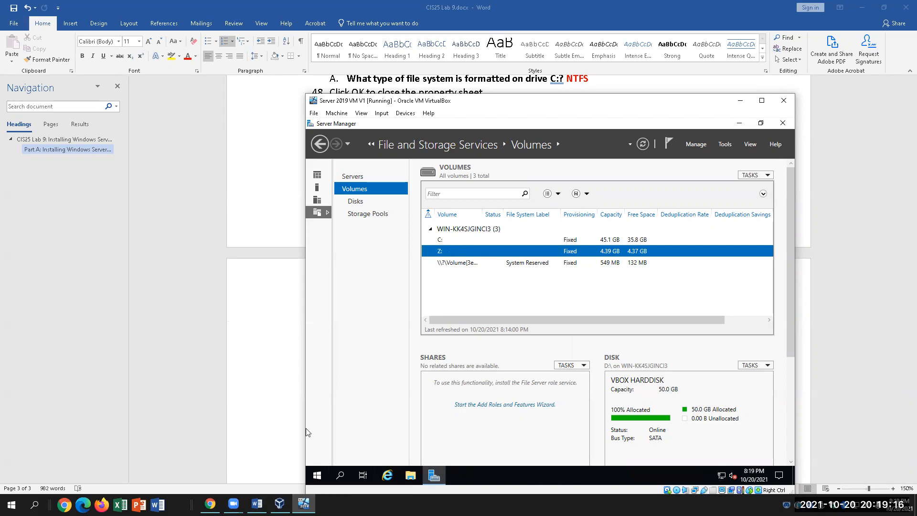
click(257, 504)
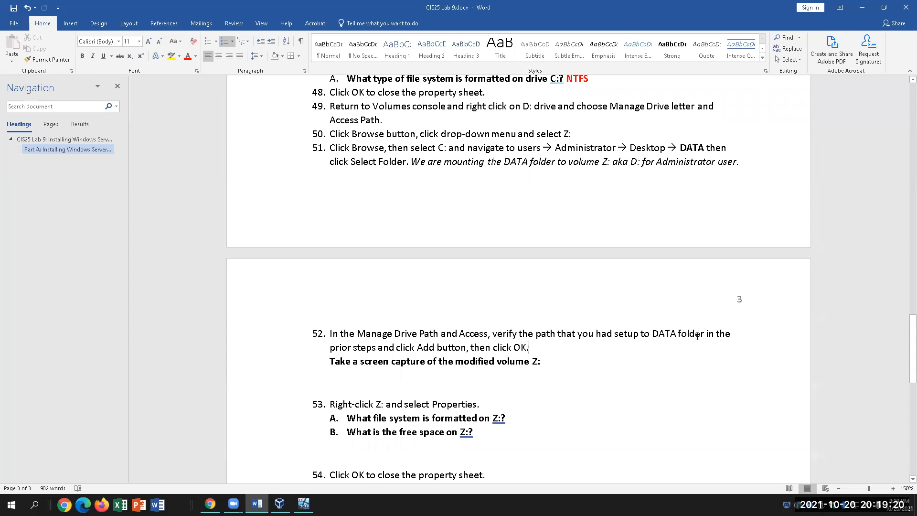
scroll(736, 404, down, 1)
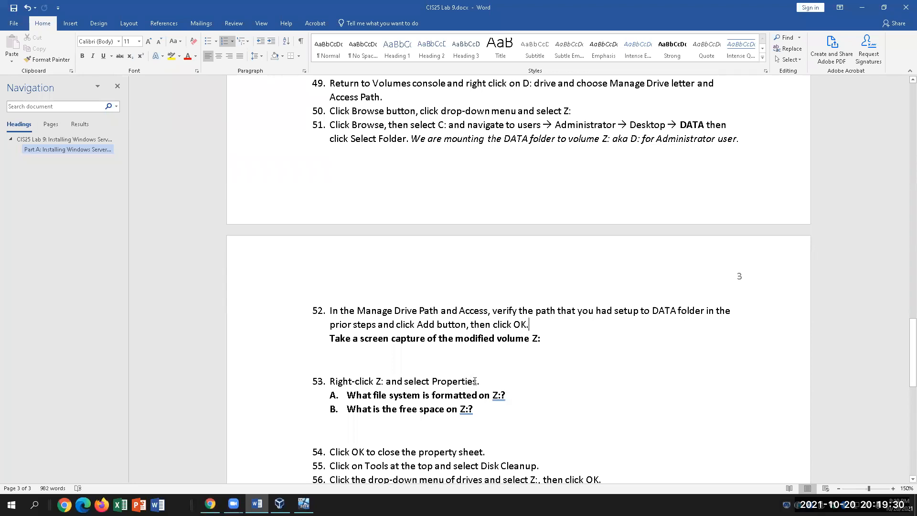
click(516, 395)
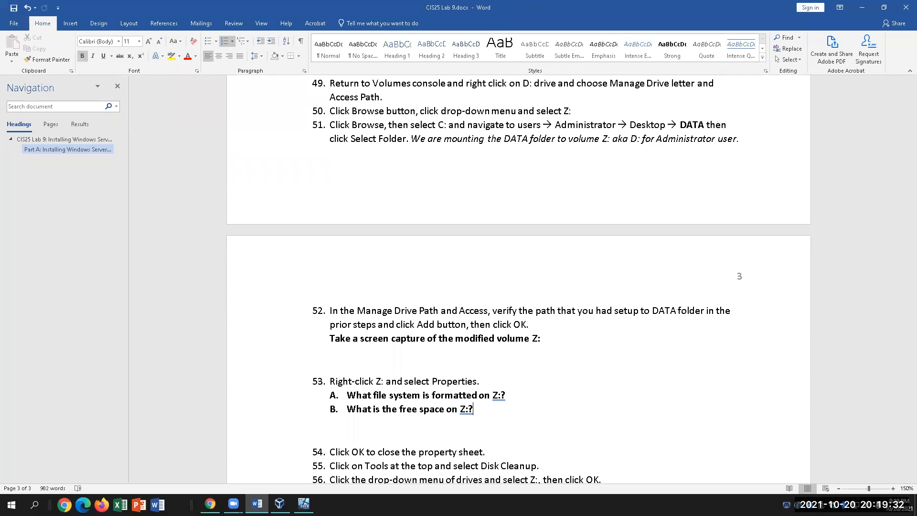
click(304, 503)
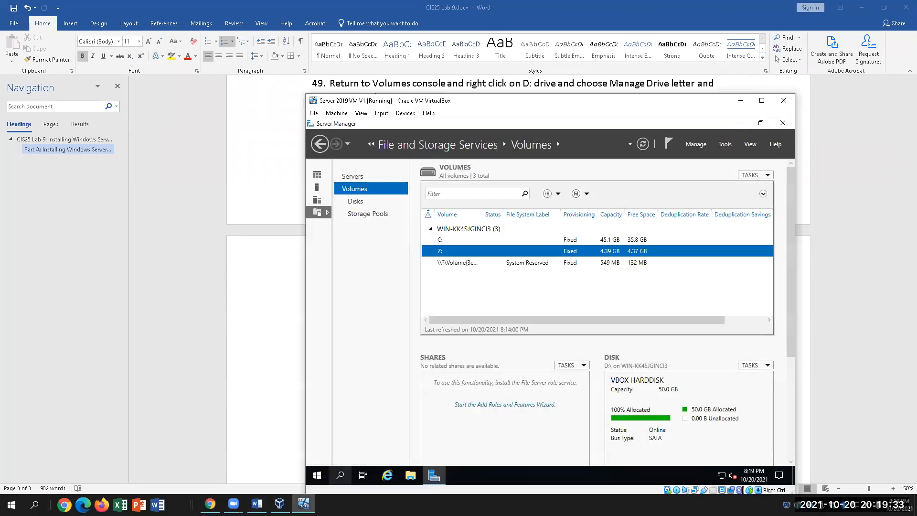
Open the Z: volume's Properties, showing NTFS and 4.37 GB free, then return to Word.
right_click(509, 257)
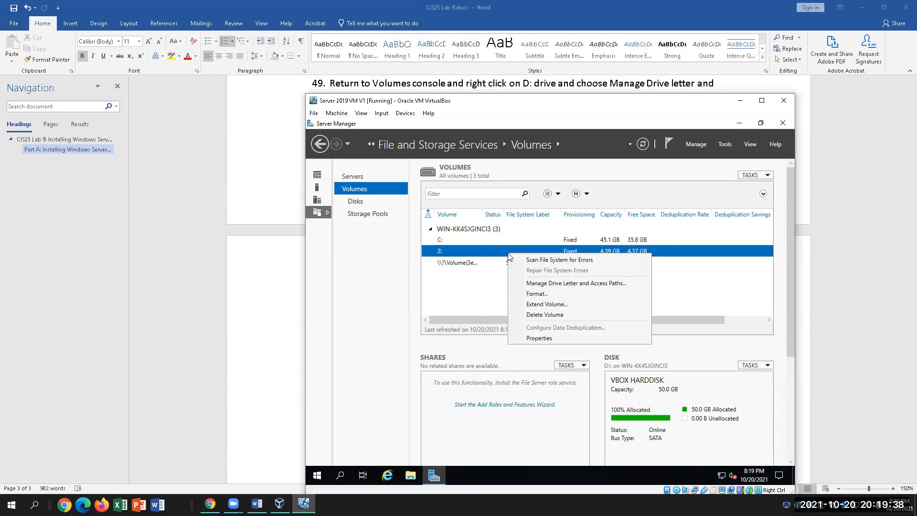
click(543, 345)
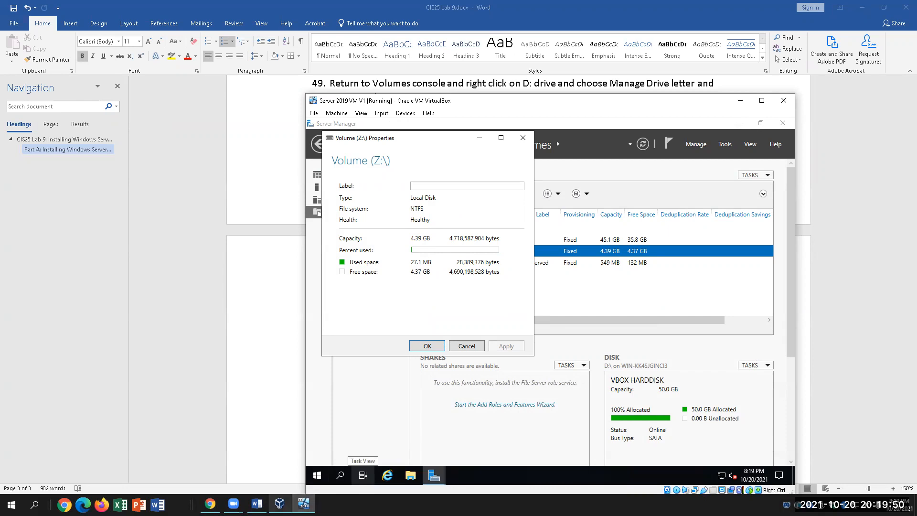
click(257, 503)
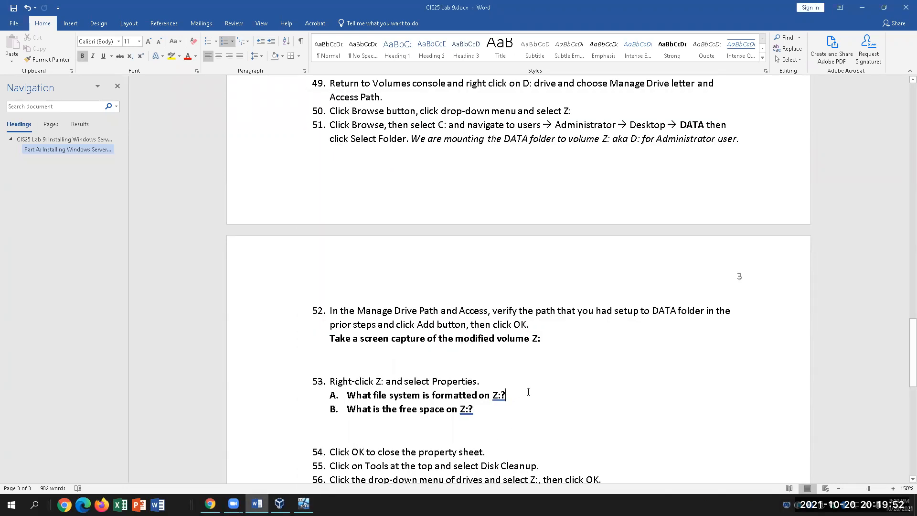
Answer step 53 with NTFS and 4.37 GB in Word, then close the Z: Properties dialog.
text(NTF)
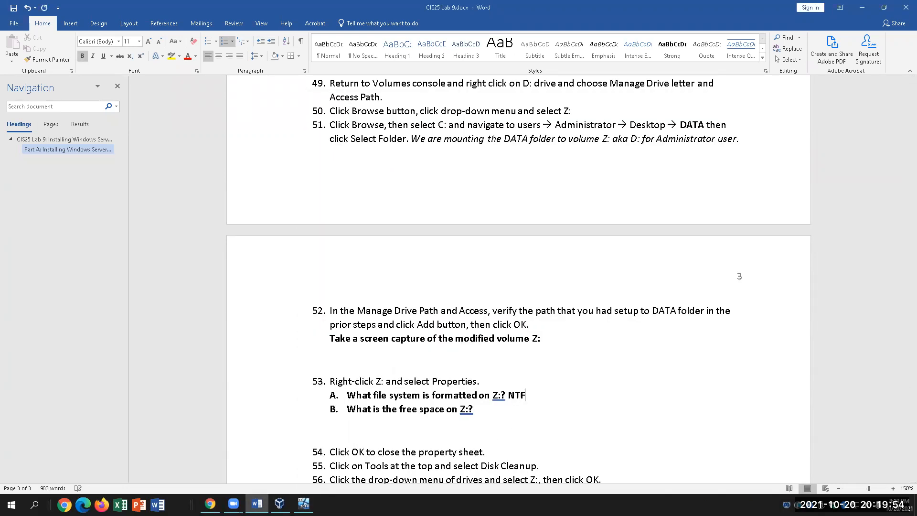
text(S)
drag(530, 396, 510, 398)
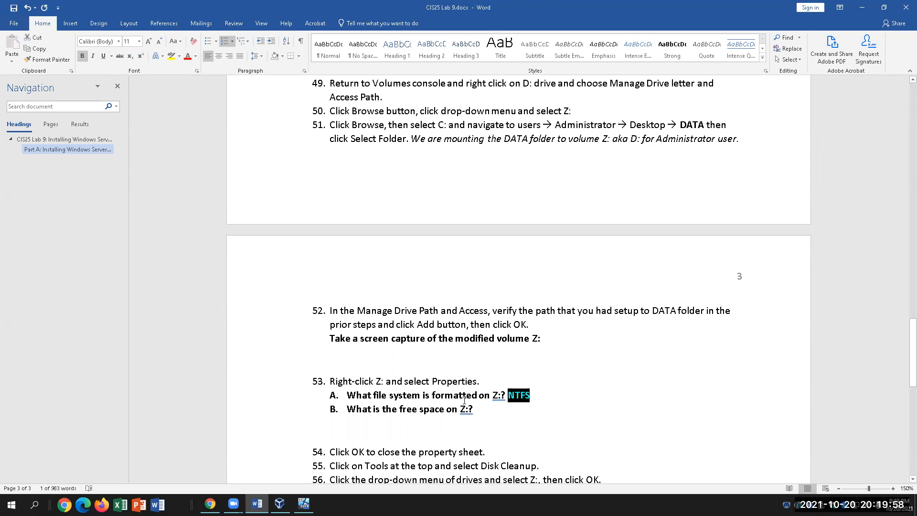
click(473, 409)
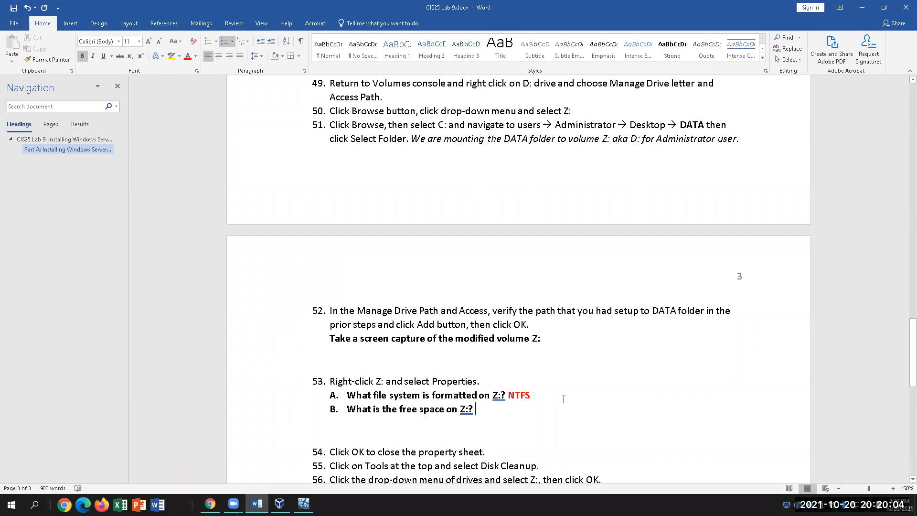
text(4.37)
key(BackSpace)
text(B)
scroll(531, 452, down, 3)
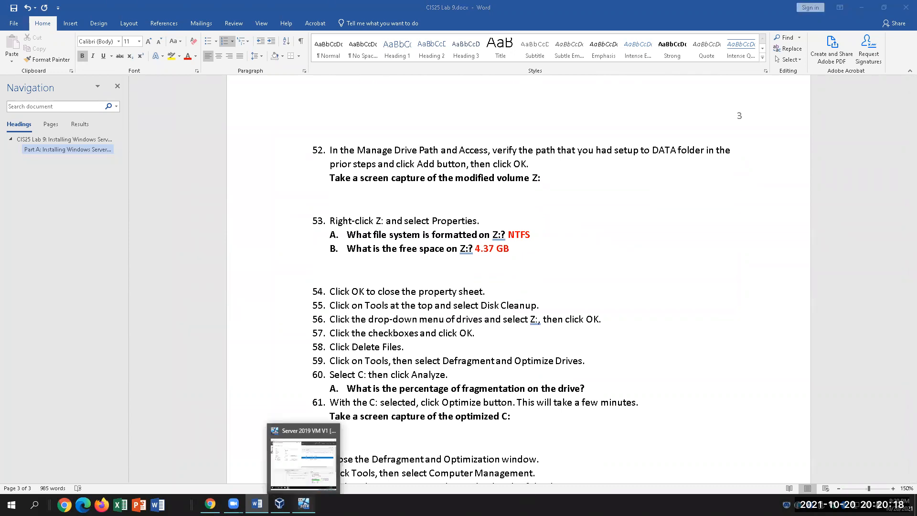
click(303, 504)
click(434, 344)
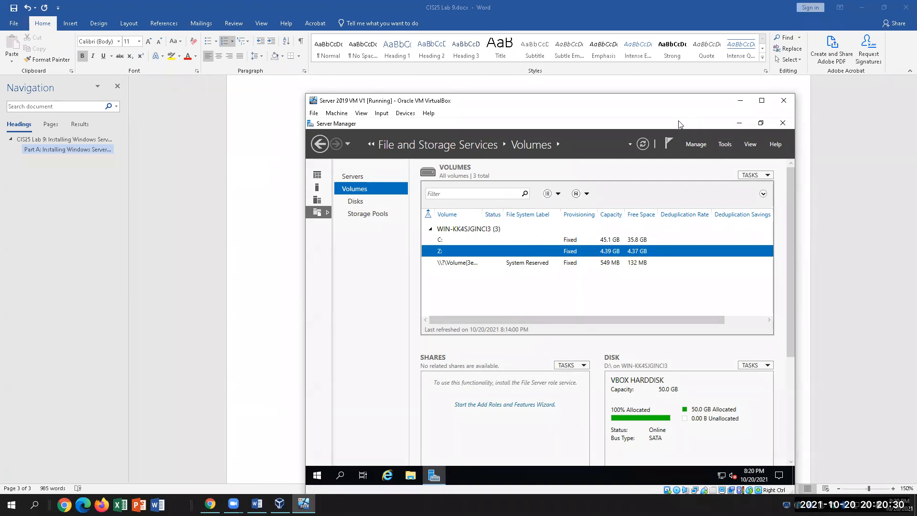
Open Server Manager's Tools list and check step 55 in the lab document.
click(726, 143)
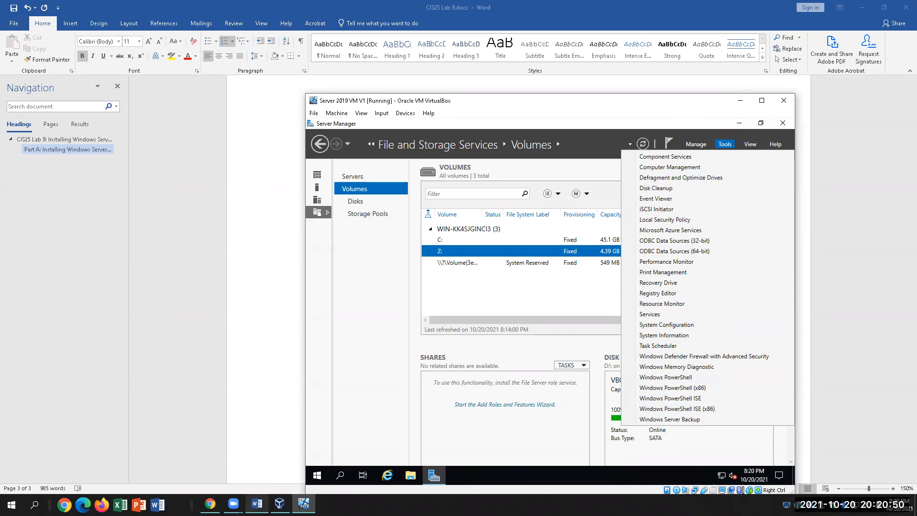
click(256, 504)
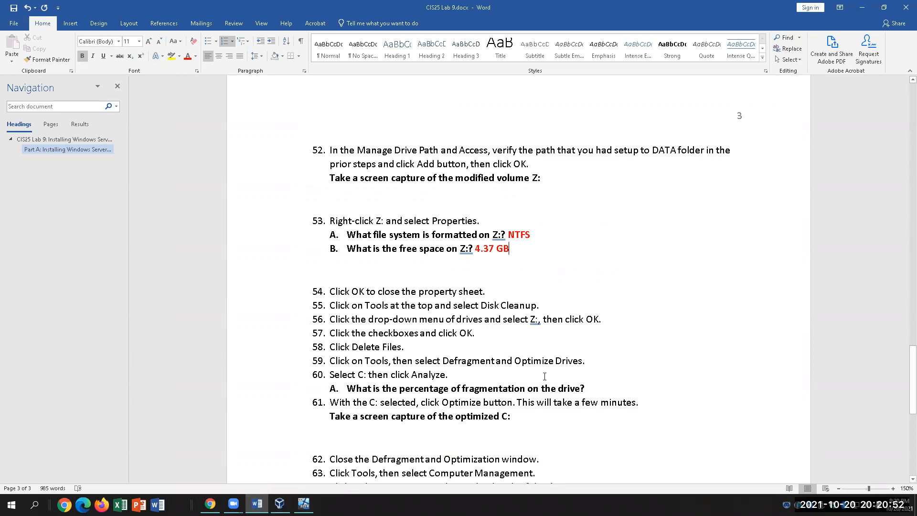
scroll(544, 377, down, 1)
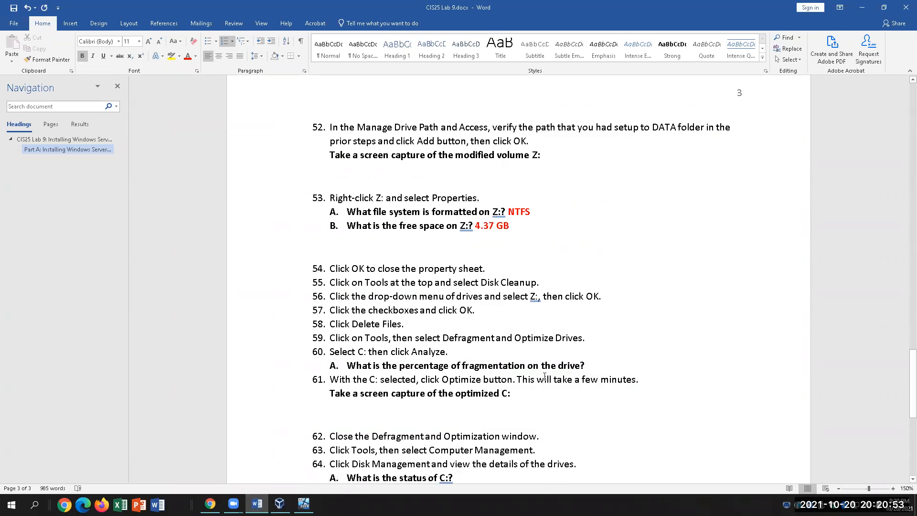
click(554, 282)
click(304, 504)
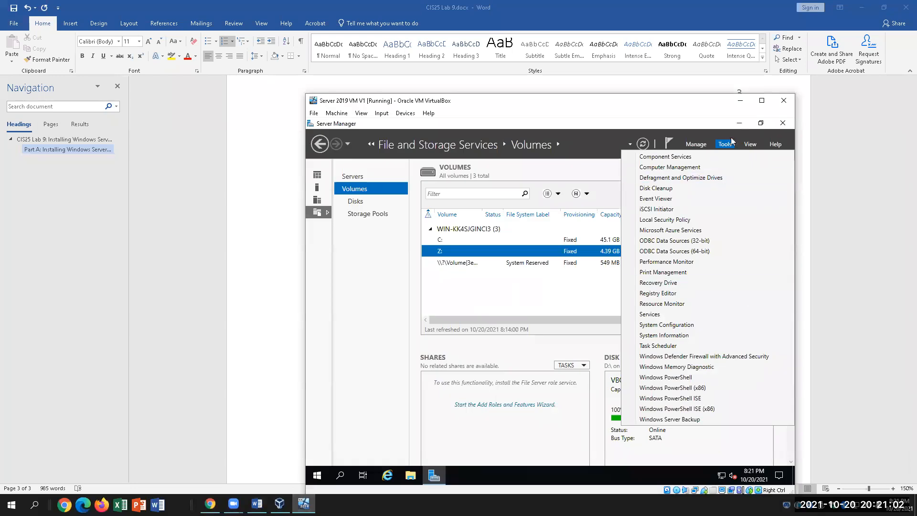
Run Disk Cleanup on Z:, permanently deleting DirectX Shader Cache and Recycle Bin files.
click(678, 188)
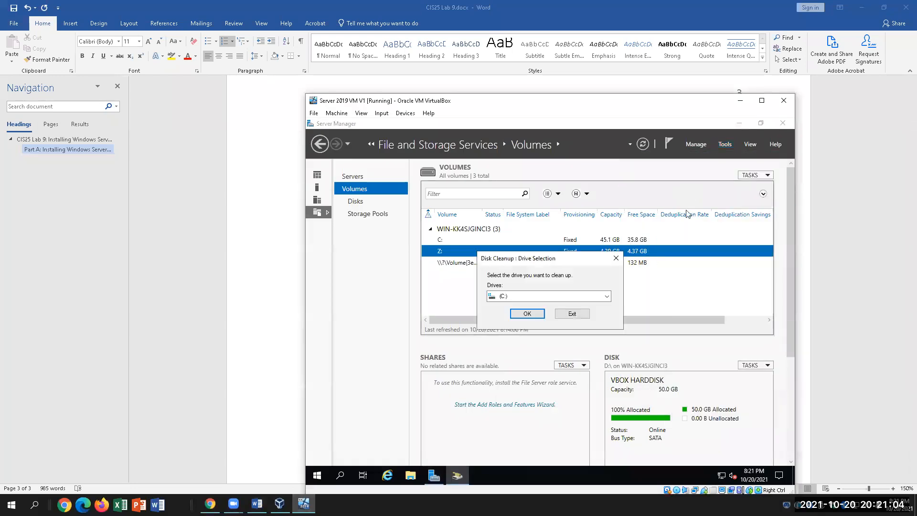
click(582, 302)
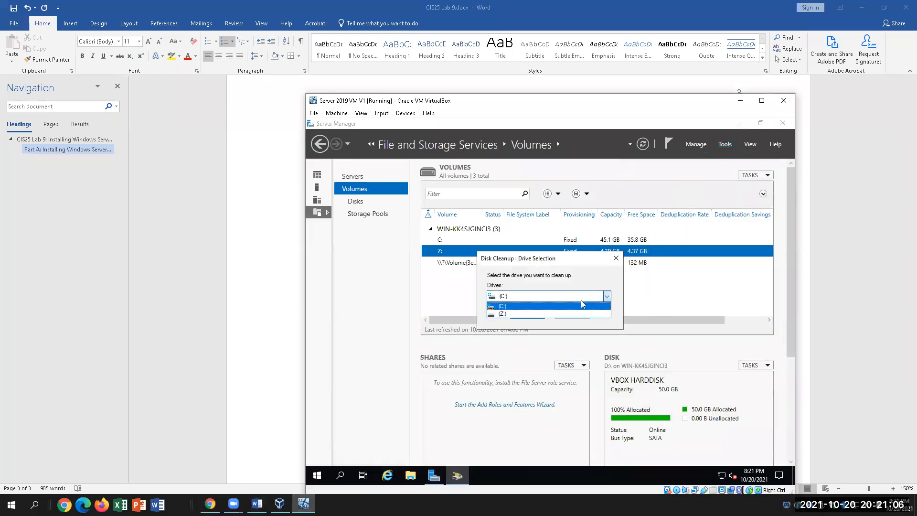
click(551, 311)
click(542, 317)
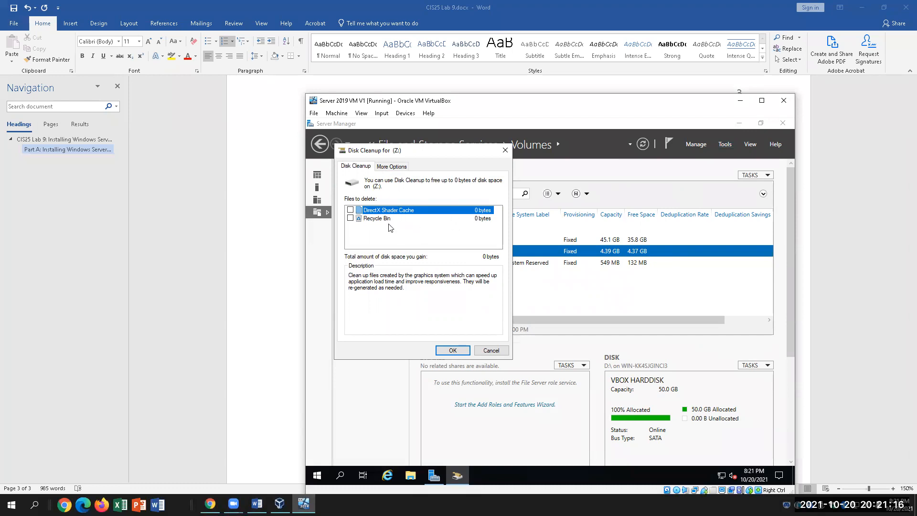
click(350, 210)
click(350, 218)
click(452, 350)
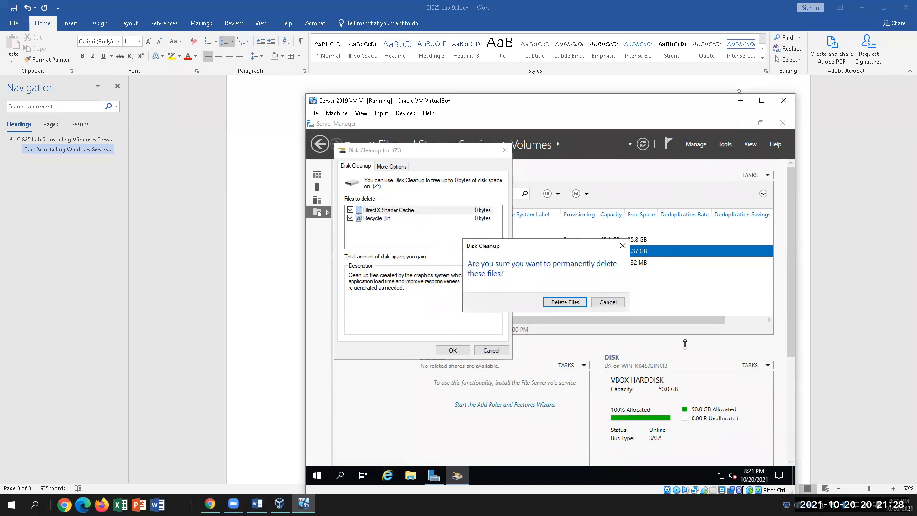
click(572, 303)
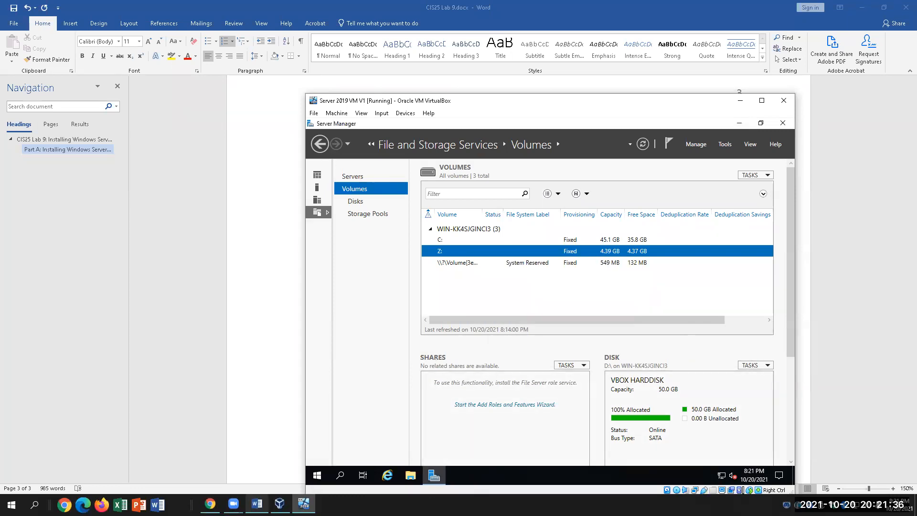
click(256, 503)
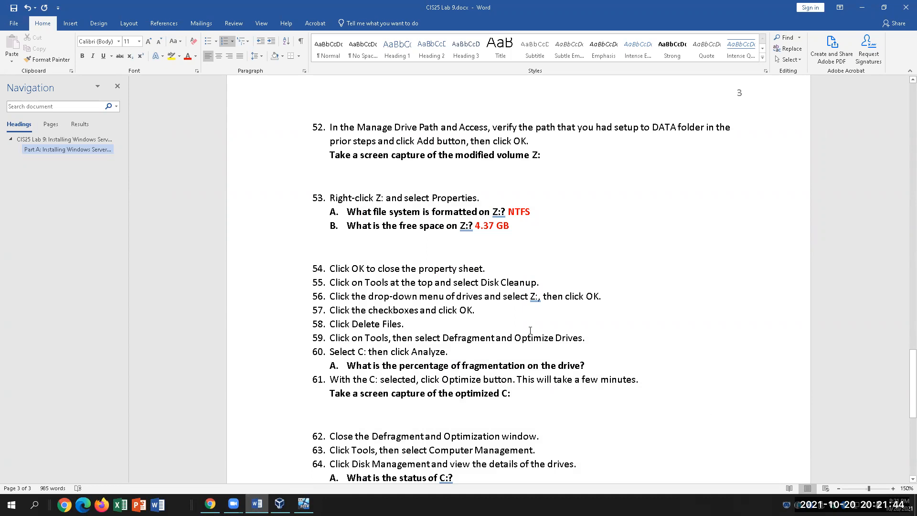
drag(442, 340, 582, 340)
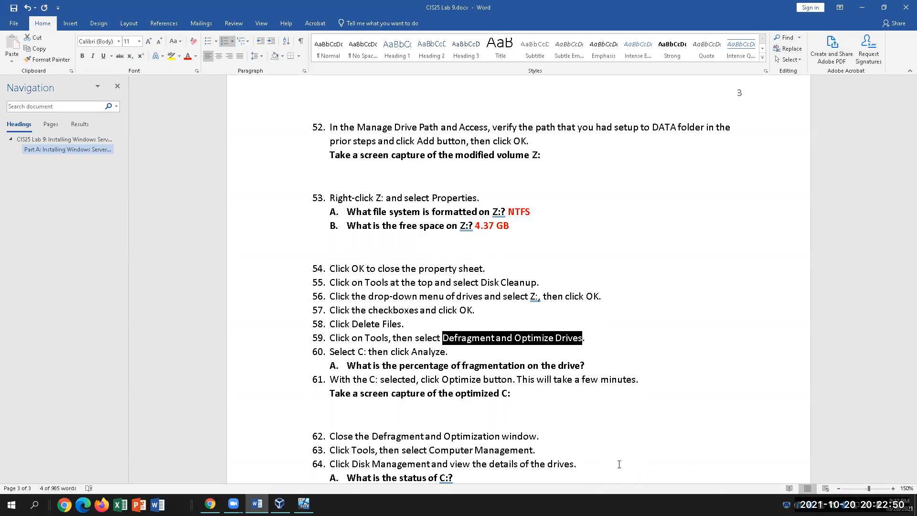
click(304, 504)
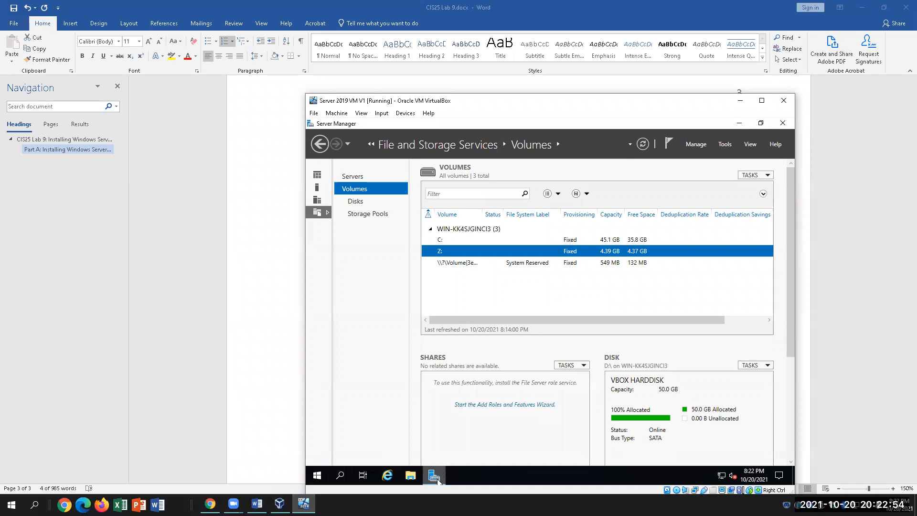
mouse_move(439, 481)
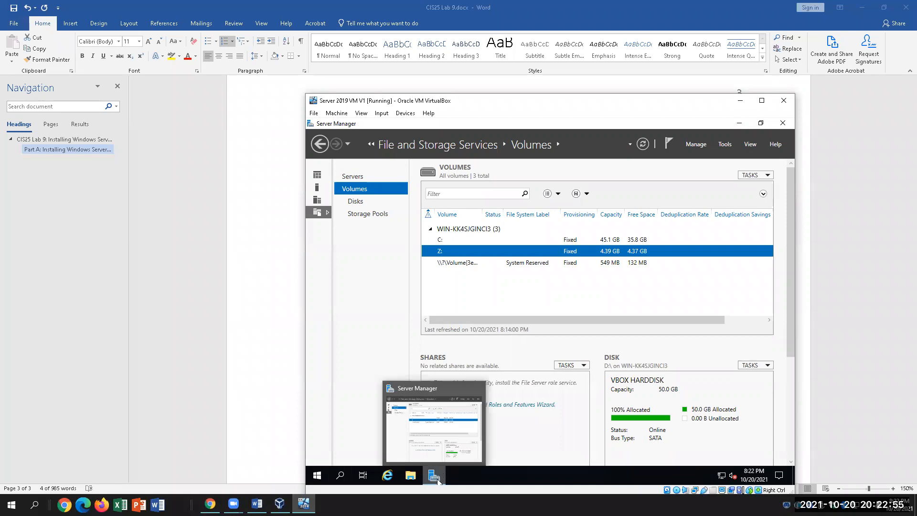
Analyze drive C: in Defragment and Optimize Drives, which reports 3% fragmented.
click(725, 143)
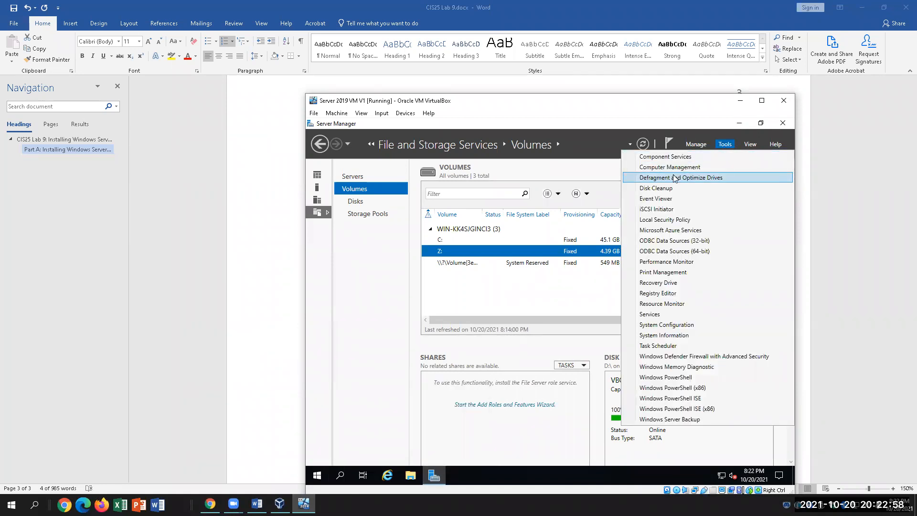
click(675, 178)
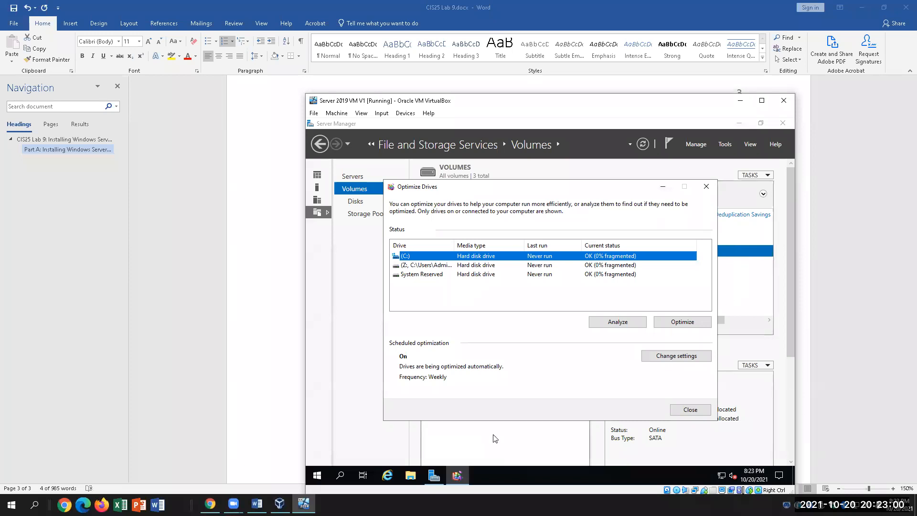
click(257, 504)
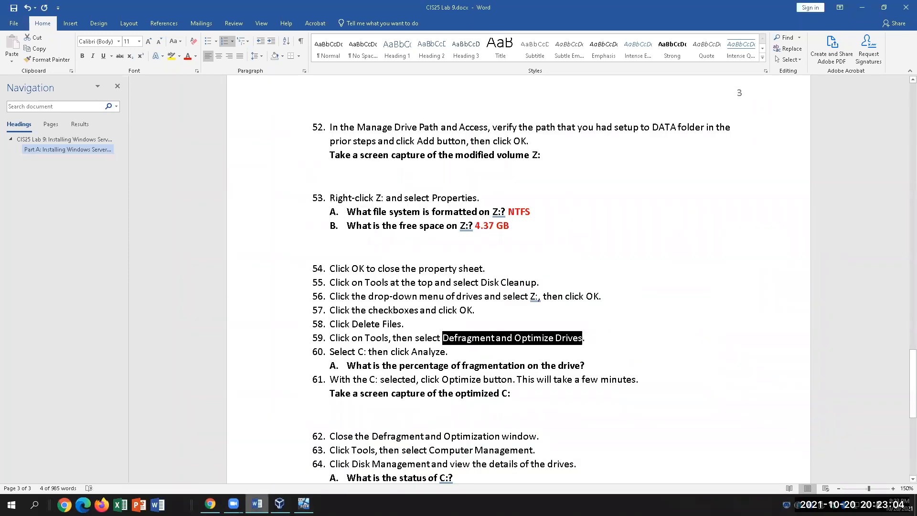
key(alt+Tab)
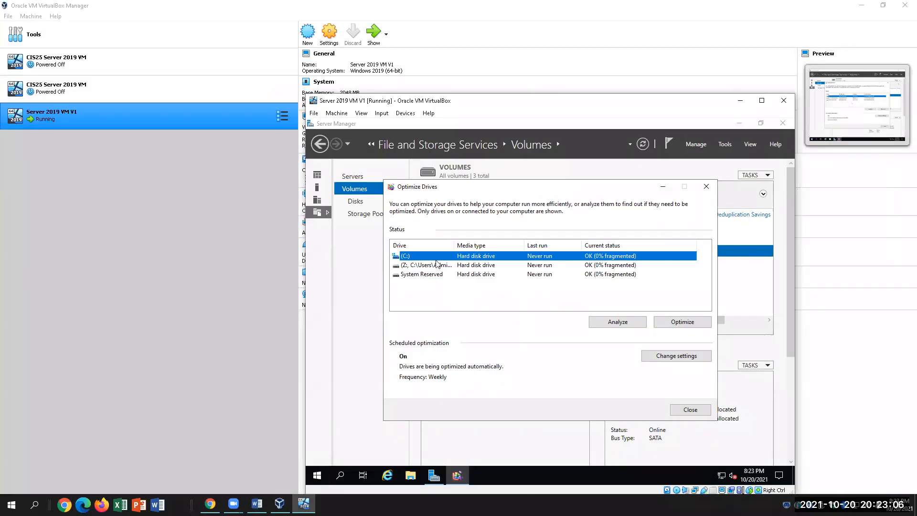
click(598, 320)
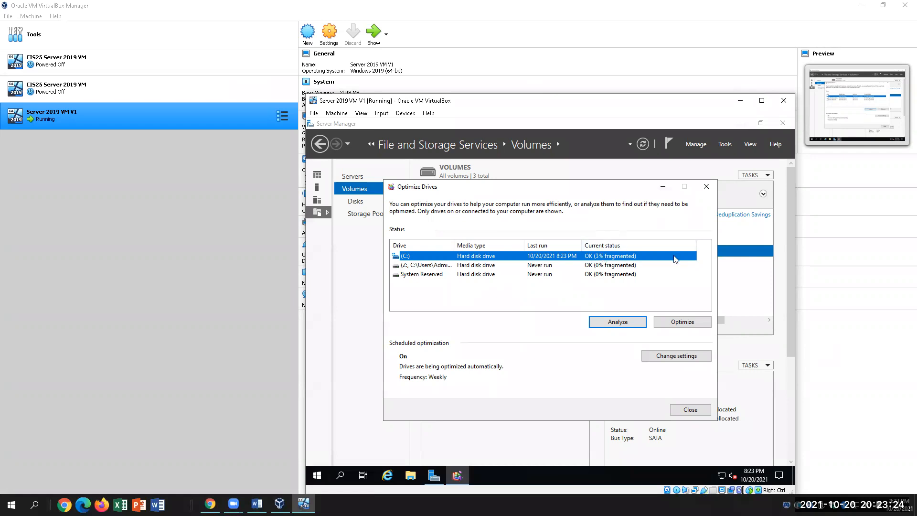
click(256, 504)
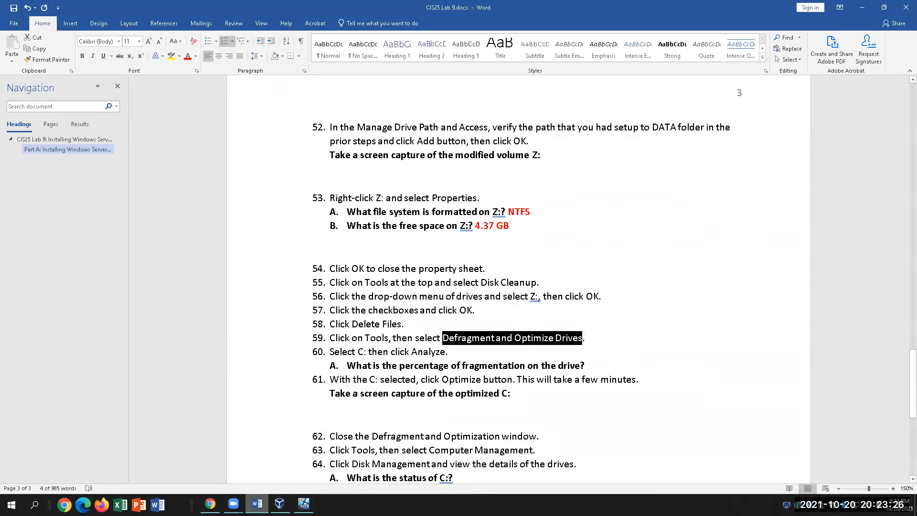
Answer question 60A with 3% in red, then start optimizing drive C:.
click(598, 364)
text(3)
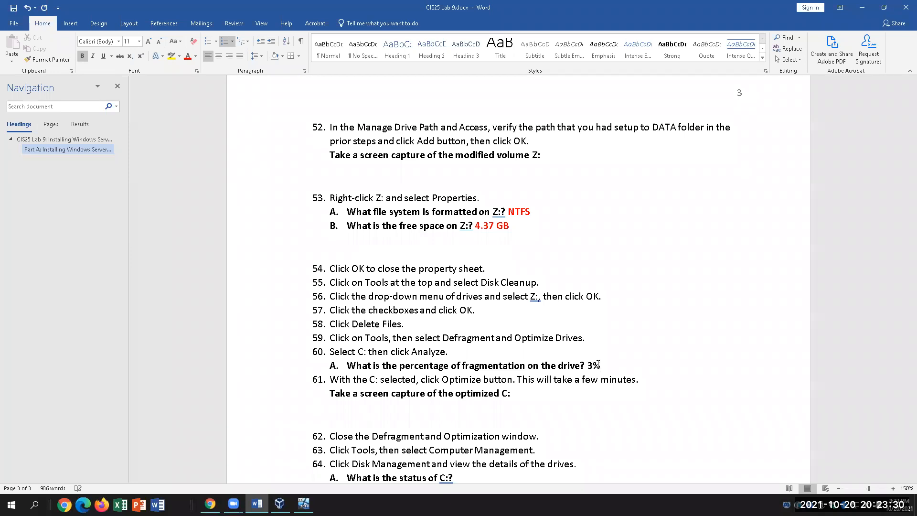
drag(605, 366, 587, 366)
click(187, 56)
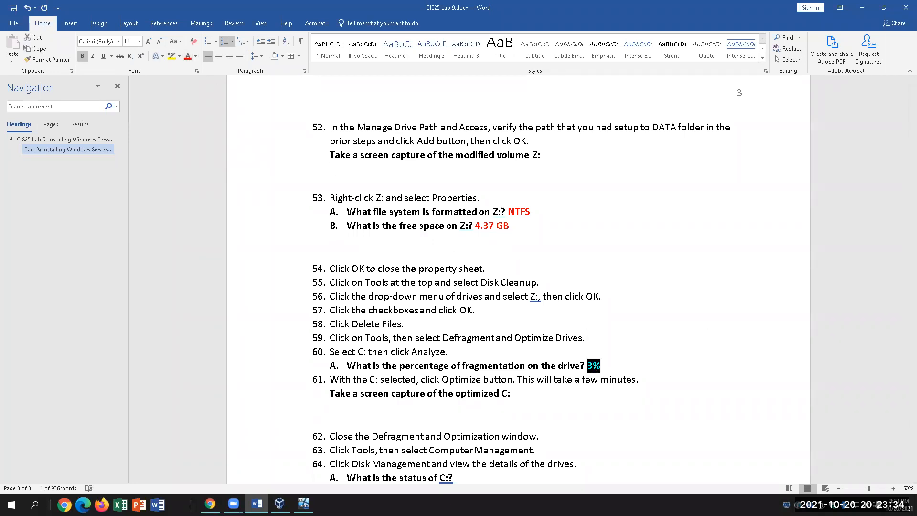
click(304, 504)
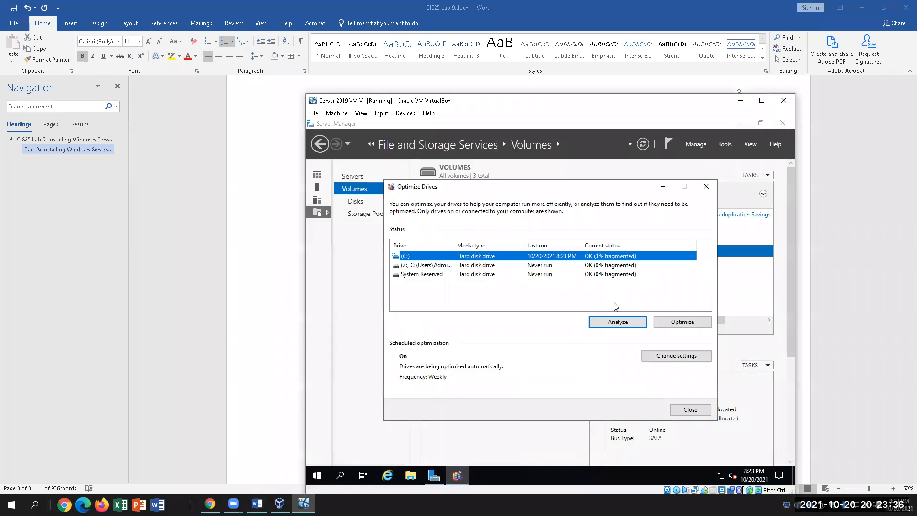
click(666, 321)
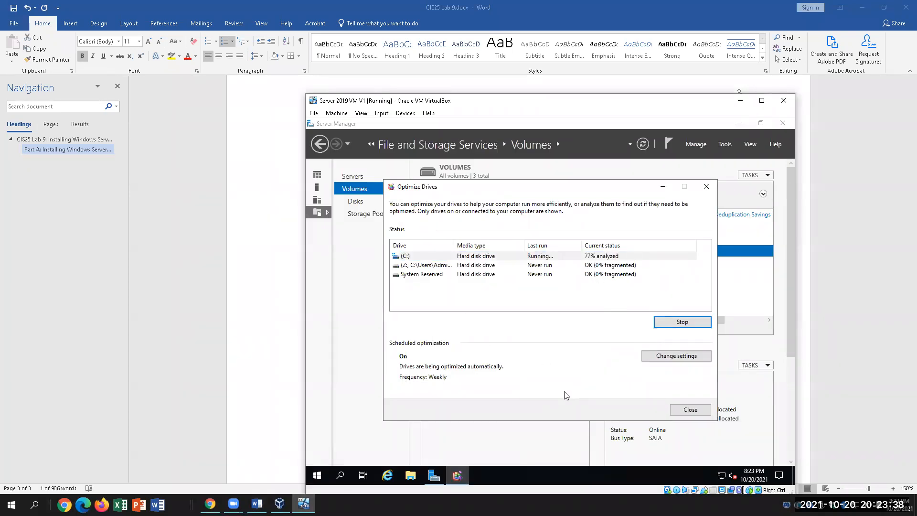
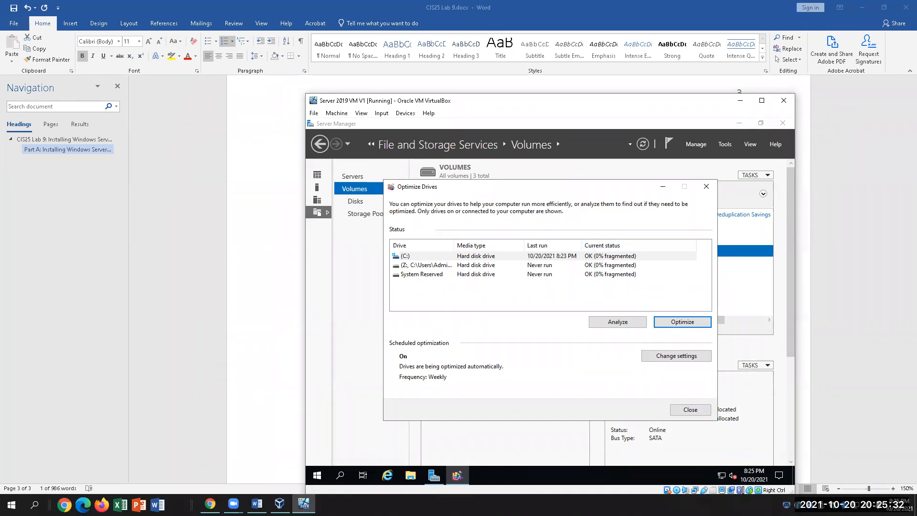
Scroll the lab document down and place the cursor at item 62.
click(257, 504)
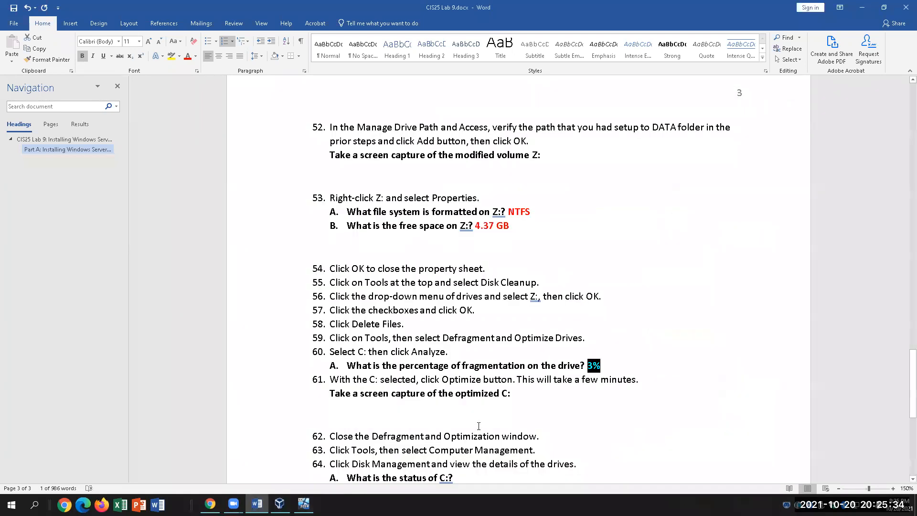
scroll(509, 438, down, 4)
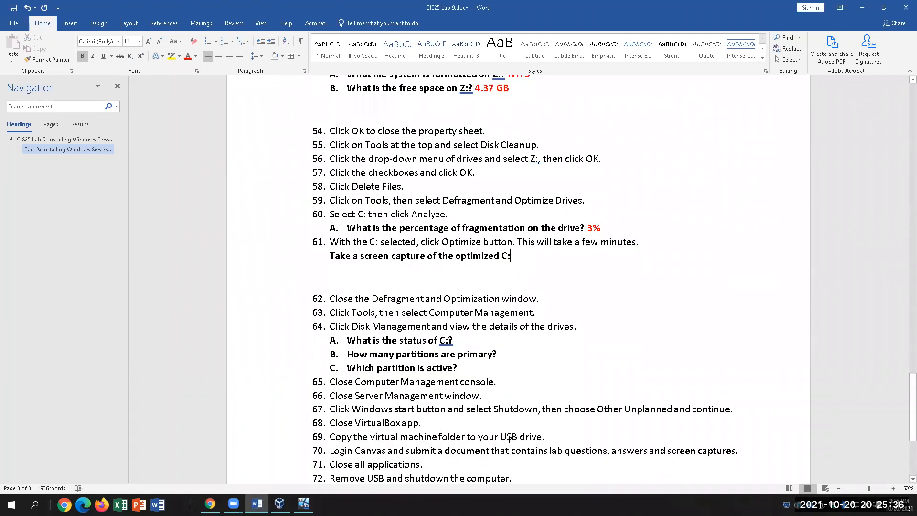
click(560, 257)
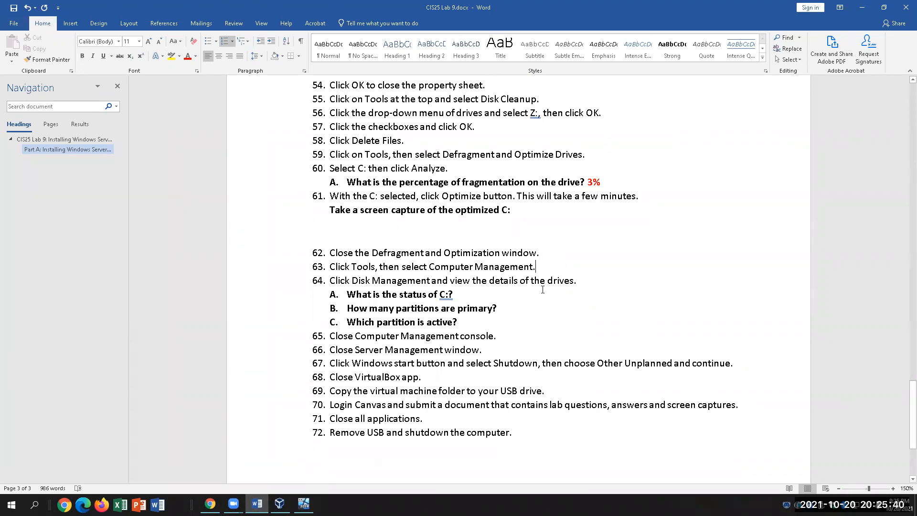
Close Optimize Drives in the VM and launch Computer Management from the administrative tools.
click(304, 504)
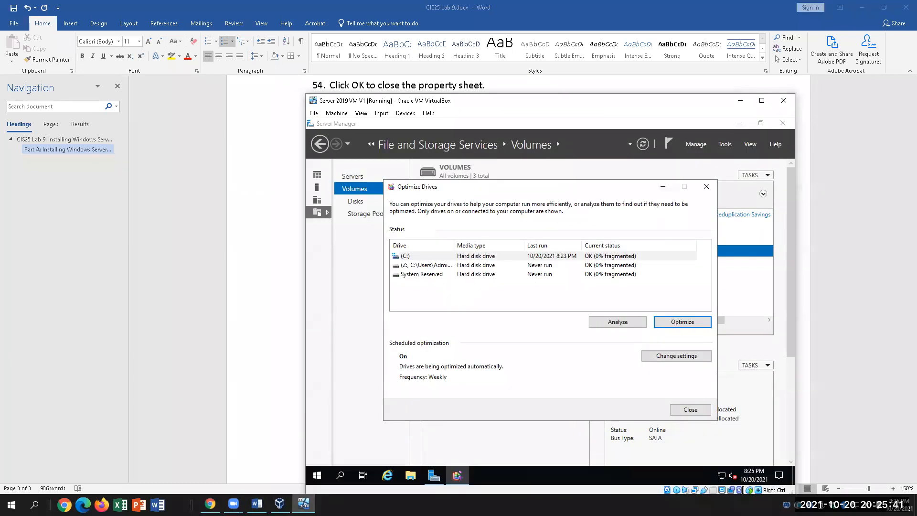
click(713, 187)
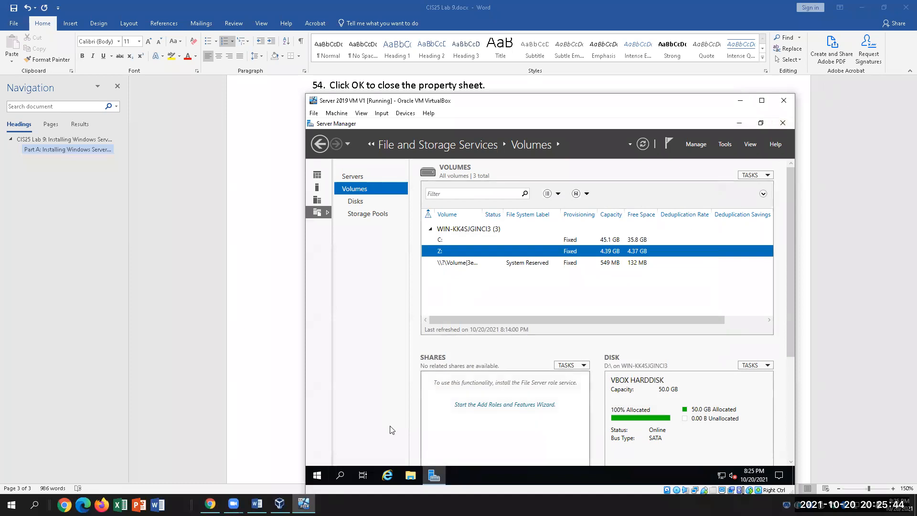
right_click(317, 476)
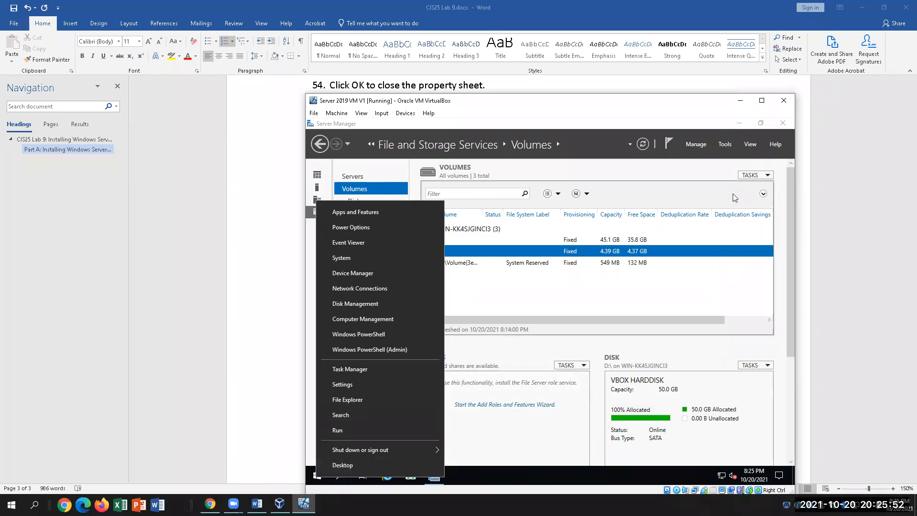
click(725, 144)
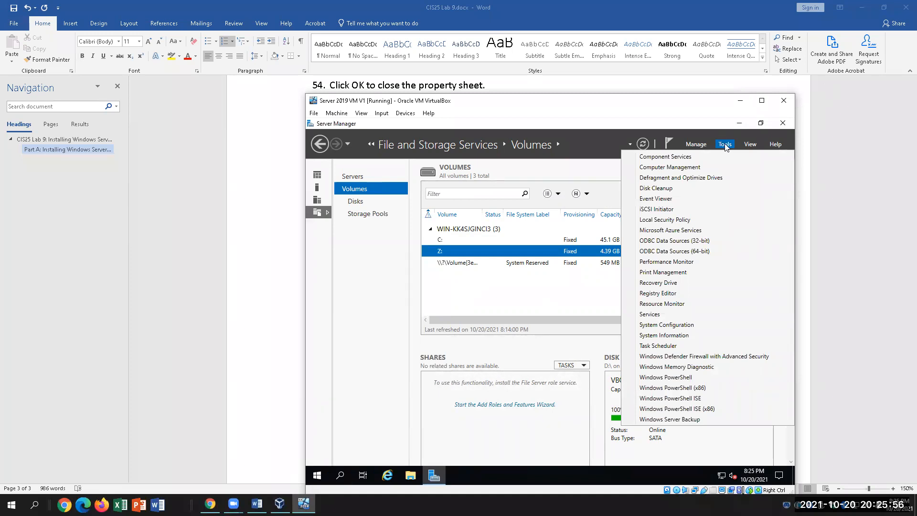
click(707, 171)
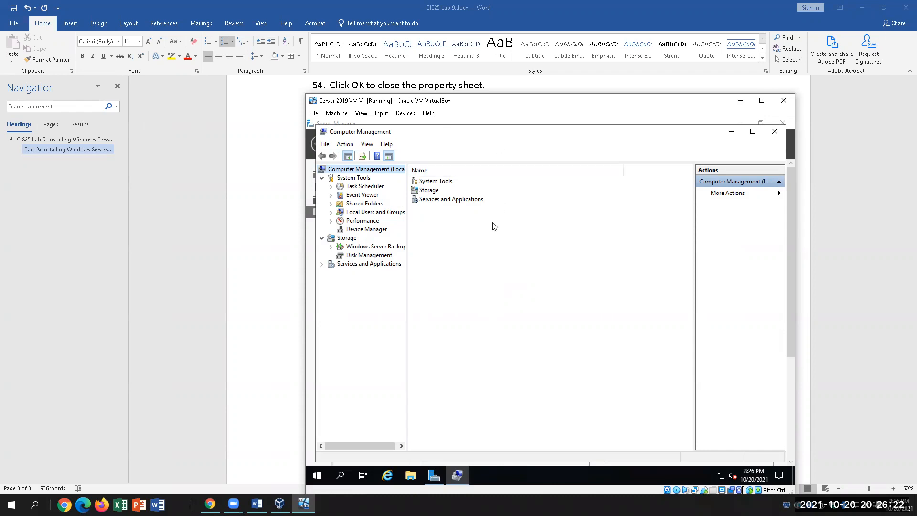
Browse Local Users and Groups, then open Disk Management to list Disk 0's Z:, System Reserved and C: volumes.
click(368, 216)
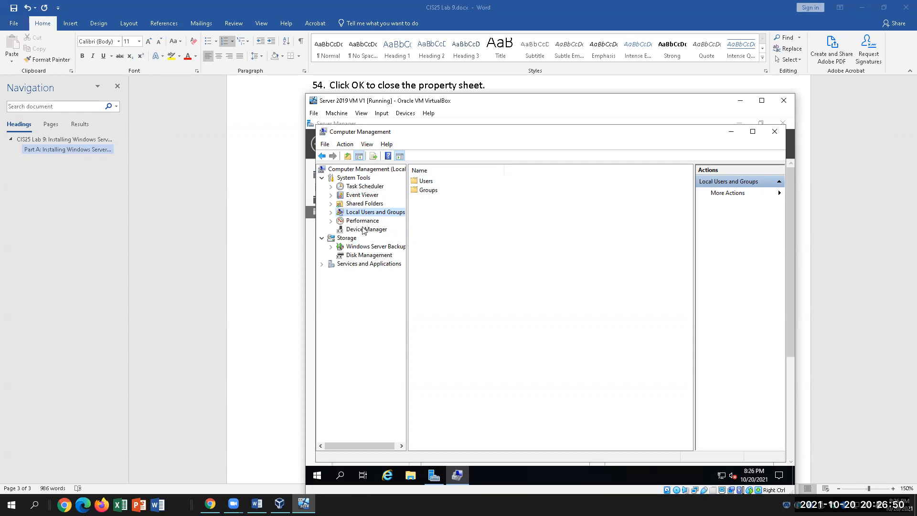
click(364, 255)
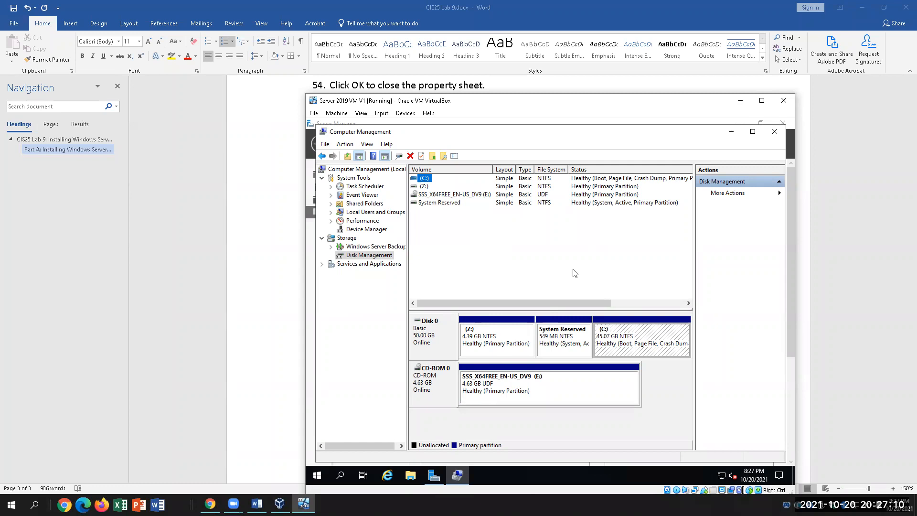
click(592, 178)
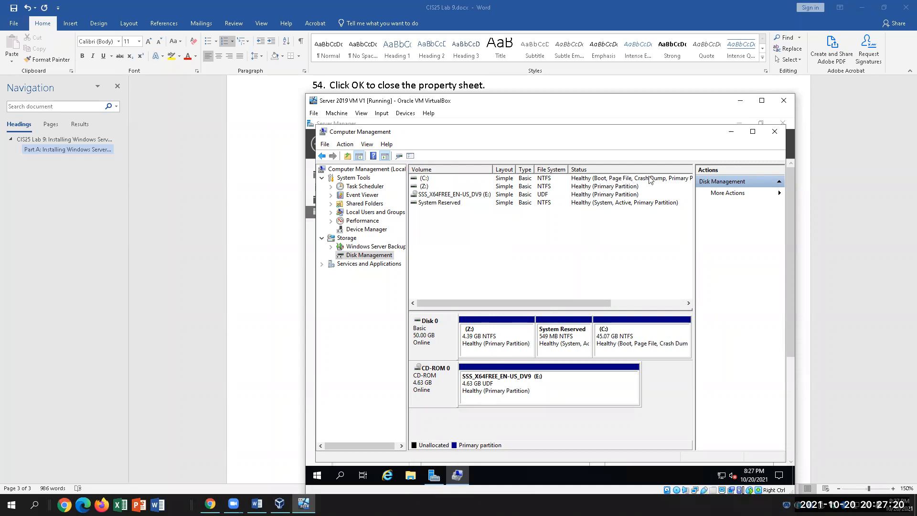
drag(592, 299, 633, 296)
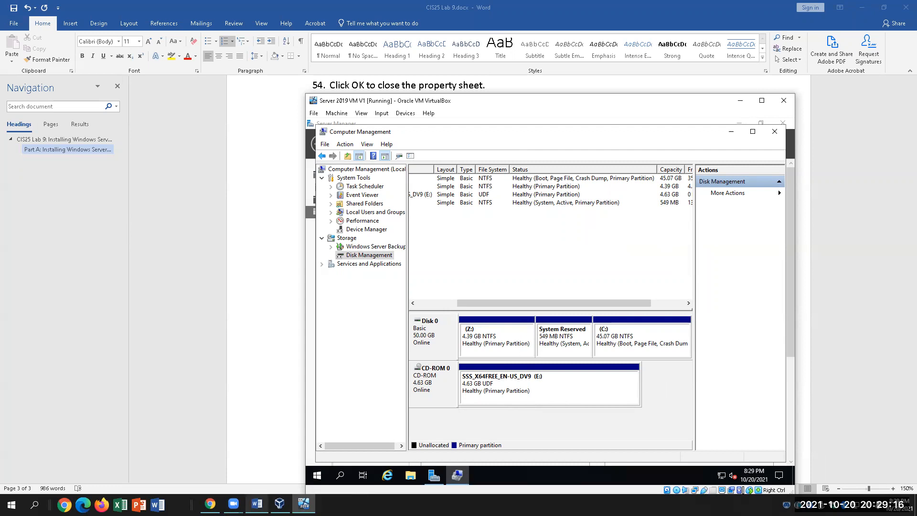
After checking drive C: in the VM, answer question 64 A with 'Healthy' in red.
click(256, 503)
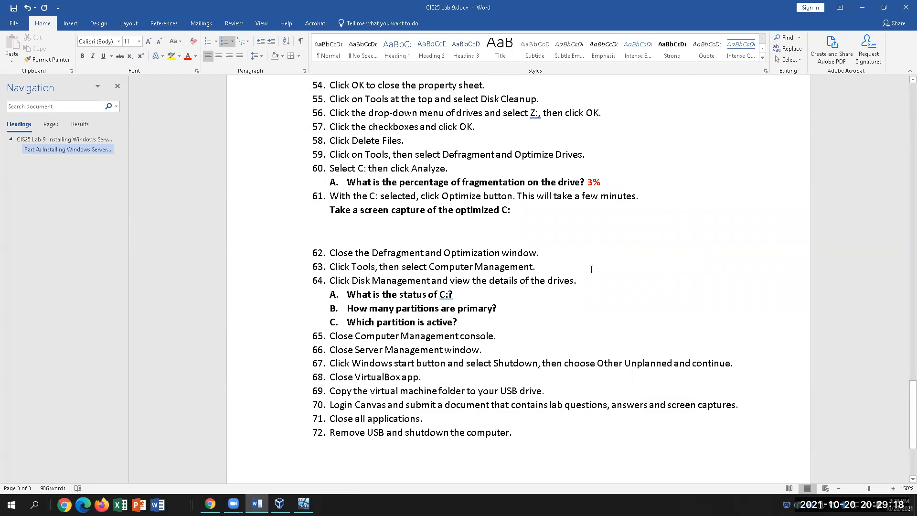
click(489, 299)
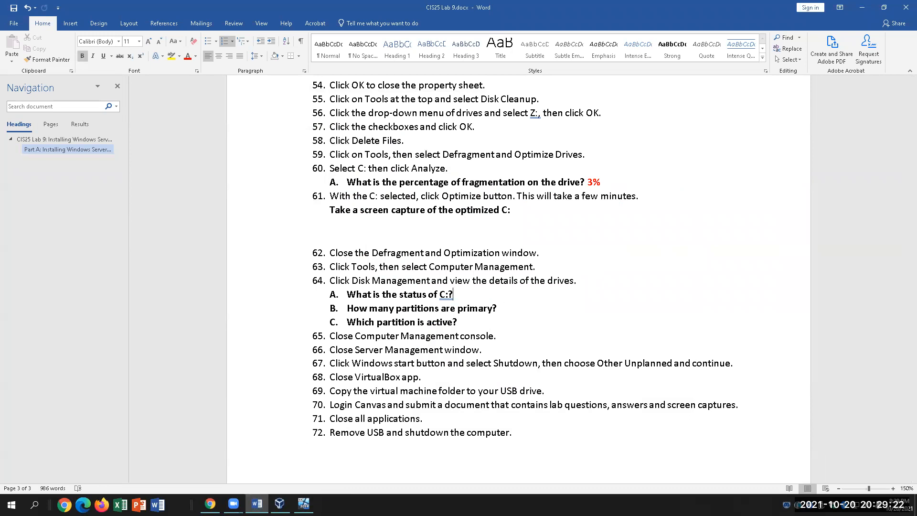
click(303, 504)
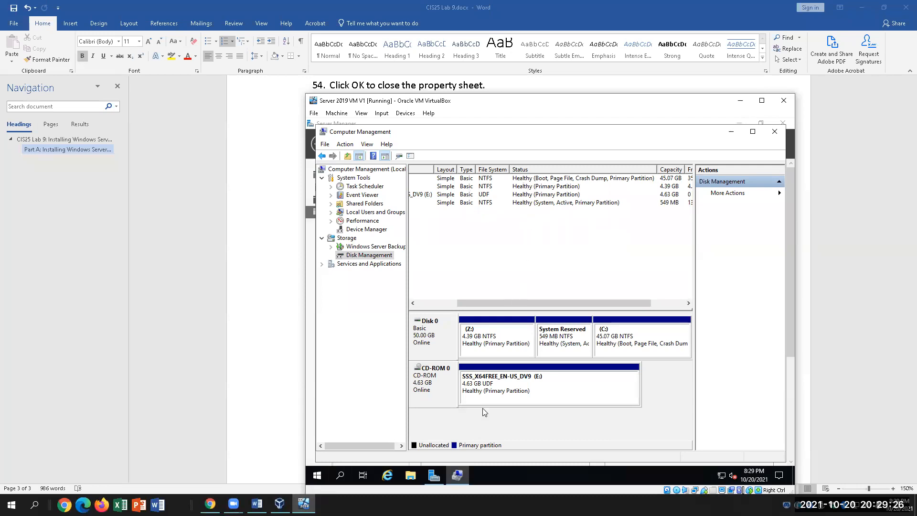
click(256, 504)
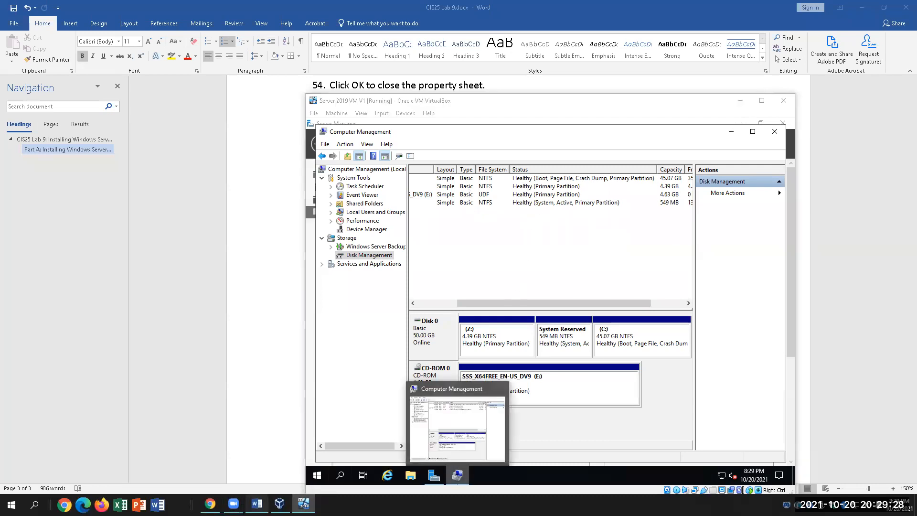
text(H)
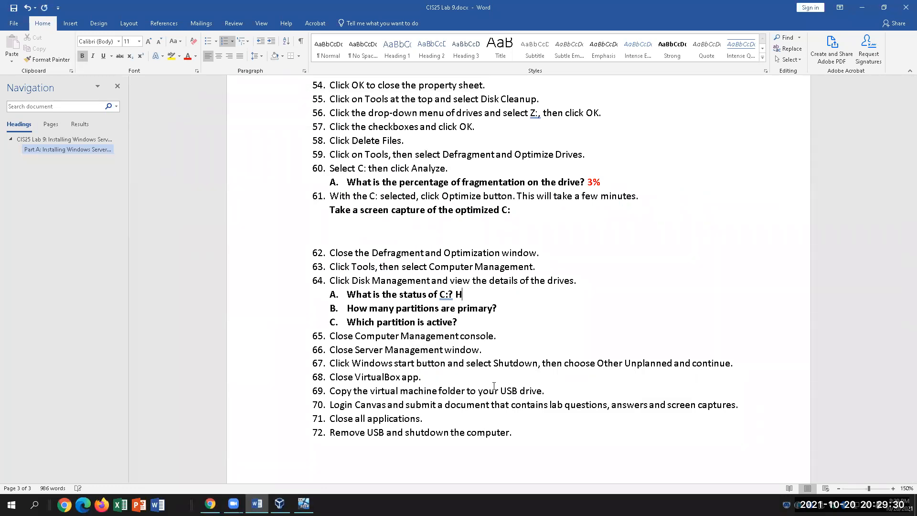
text(ealthy)
drag(490, 295, 454, 296)
click(188, 56)
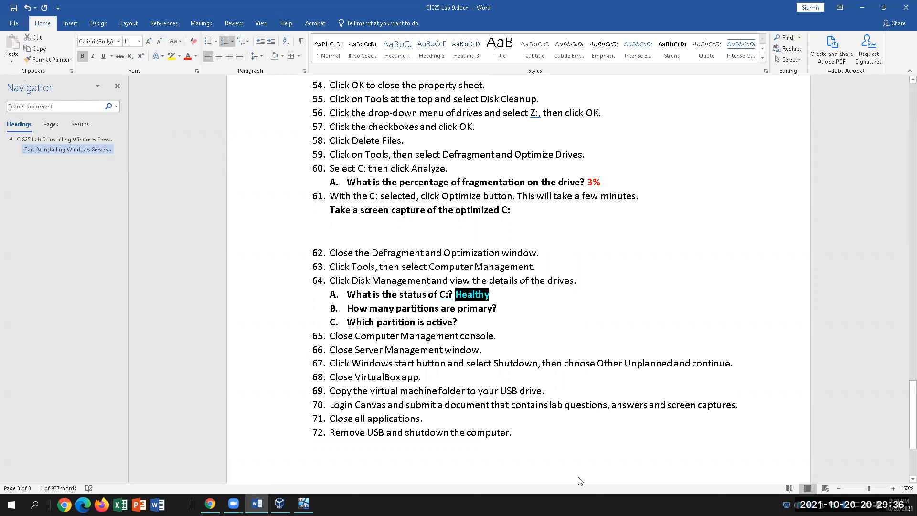
After checking the partitions, answer question 64 B with 4 in red.
click(303, 503)
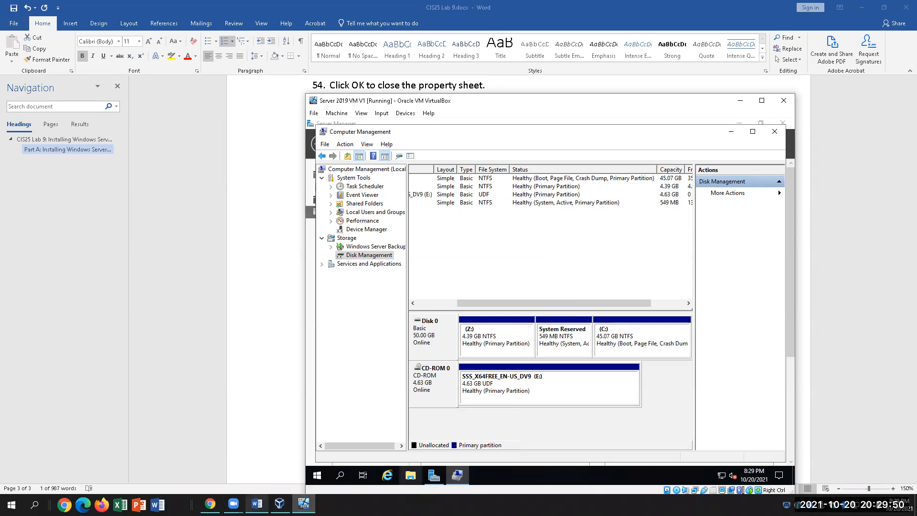
click(256, 504)
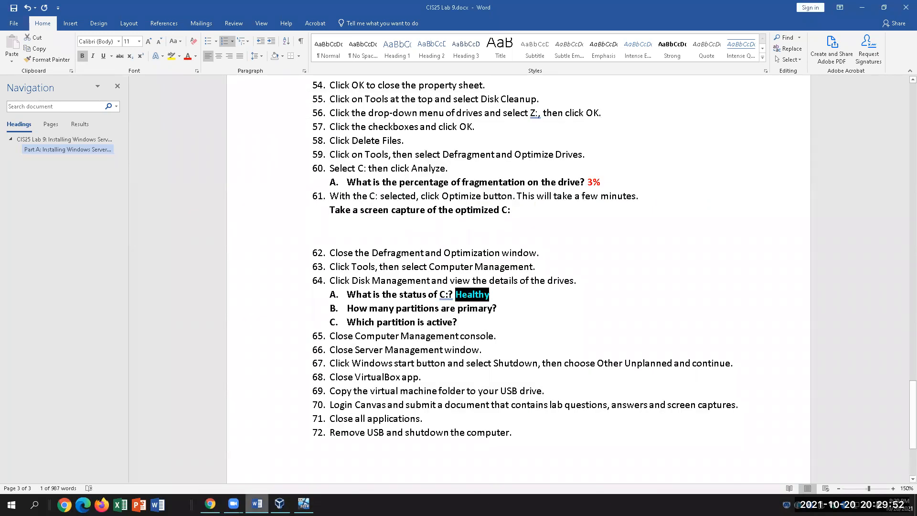
click(256, 503)
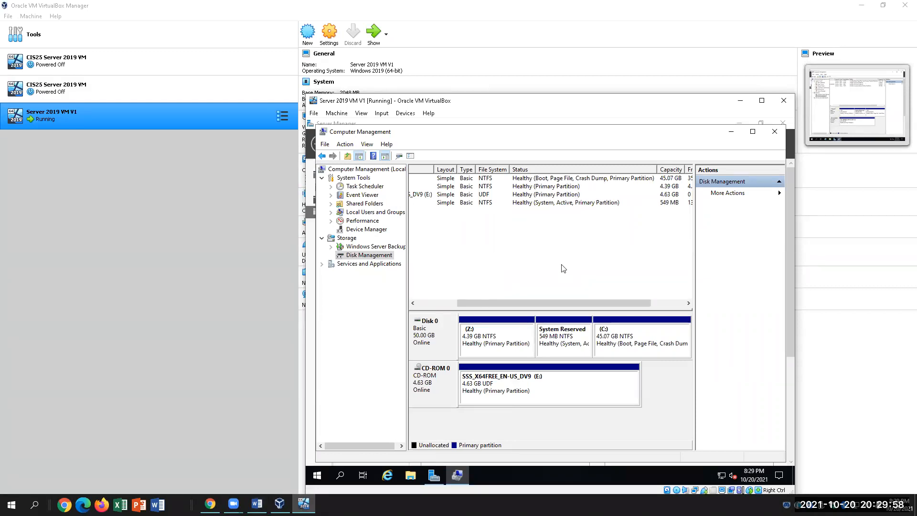
click(256, 504)
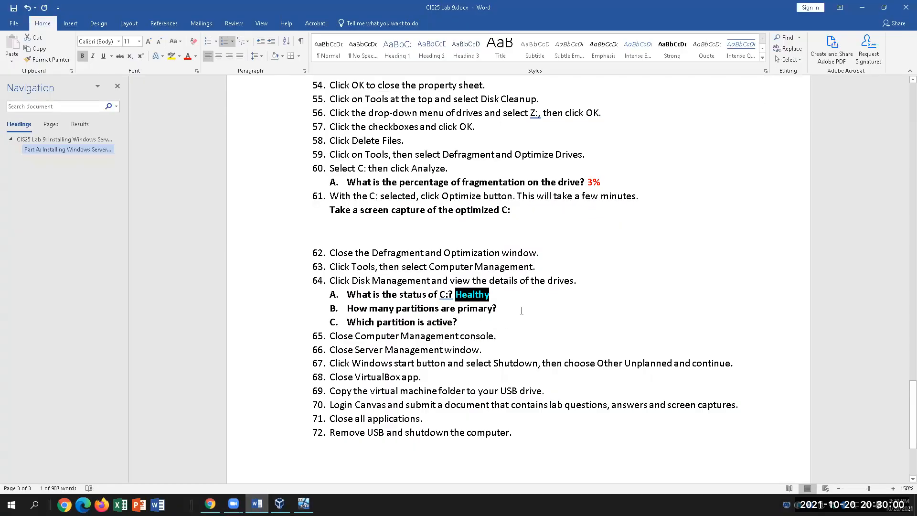
click(521, 310)
text(4)
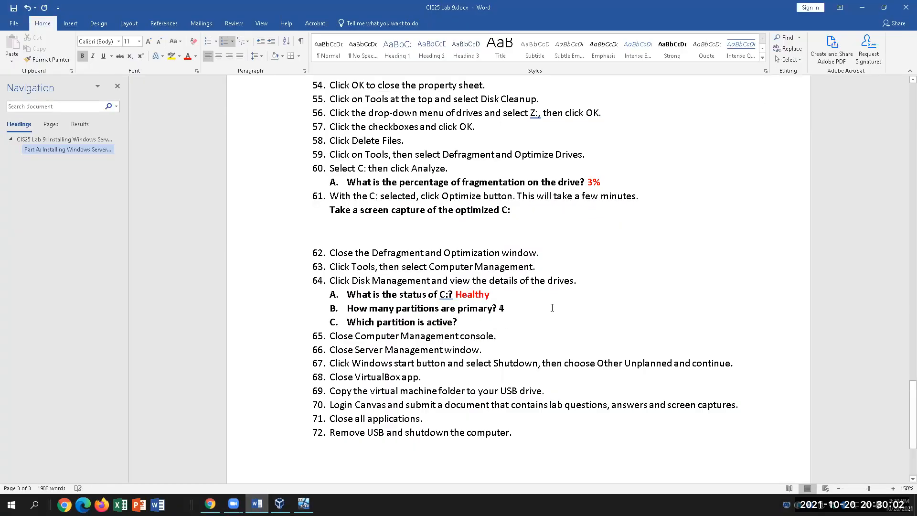
double_click(501, 308)
click(188, 57)
click(526, 307)
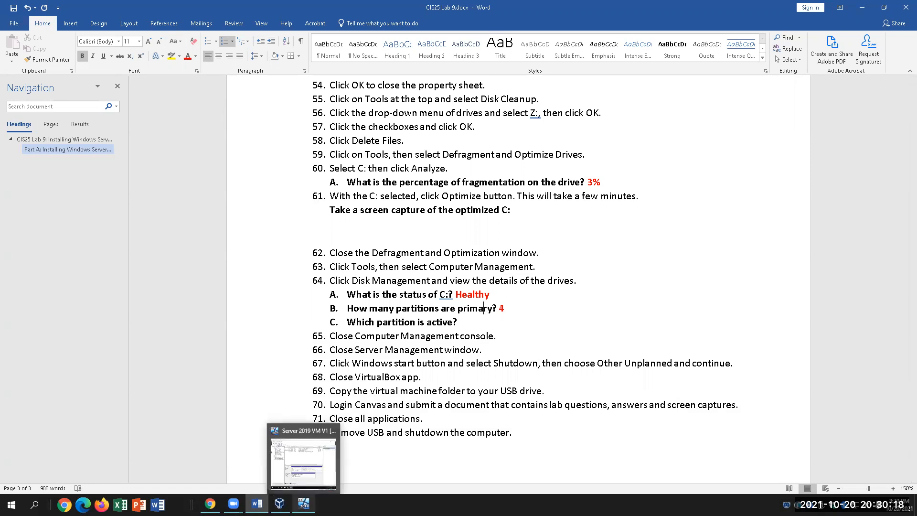
After checking the disk map, answer item 64 C with 'System reserved' in red, then return to Disk Management.
click(303, 504)
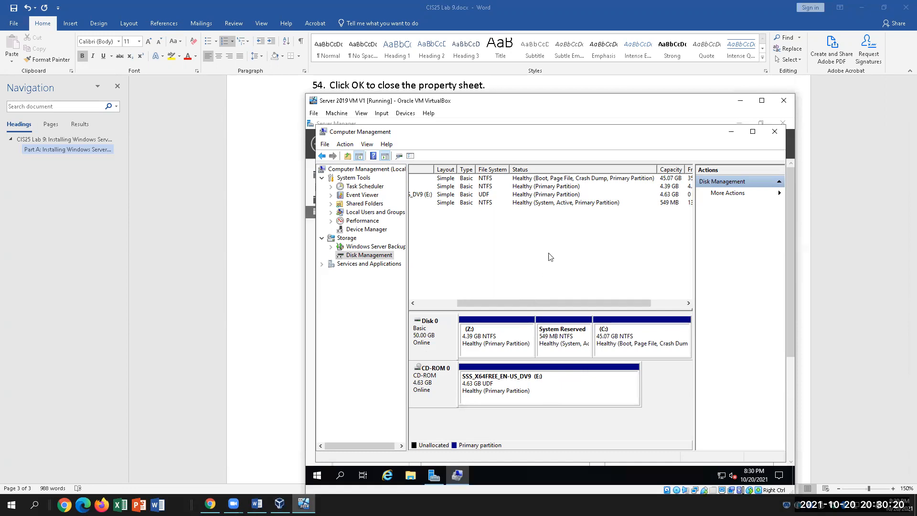
drag(538, 302, 497, 311)
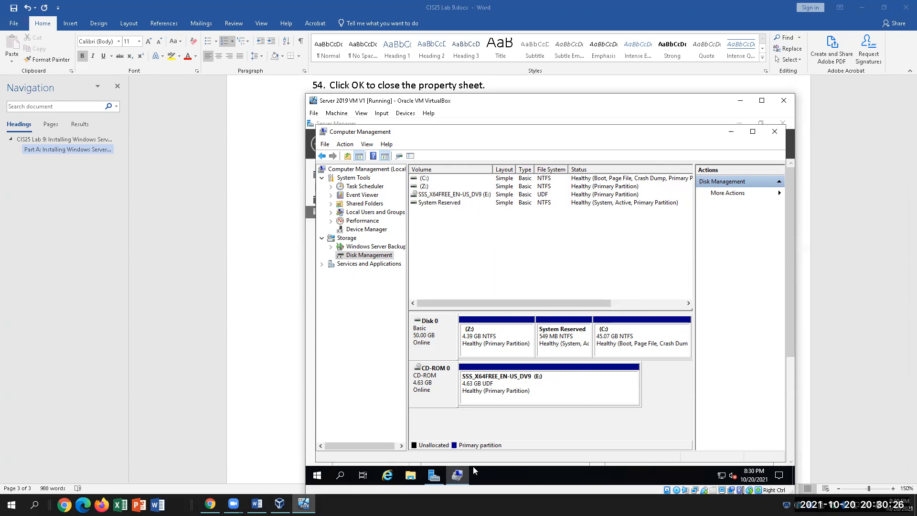
click(257, 504)
click(466, 327)
text(S)
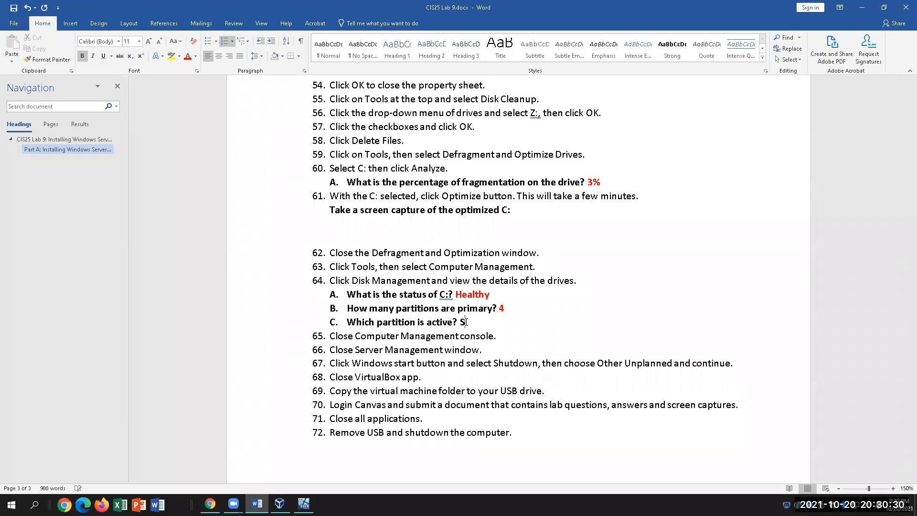
text(ystem reserved)
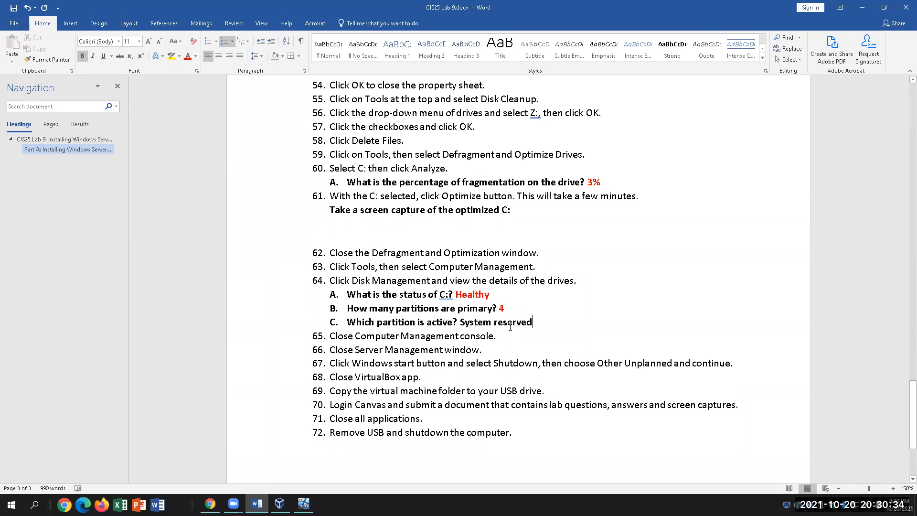
drag(532, 323, 460, 323)
click(190, 59)
click(634, 336)
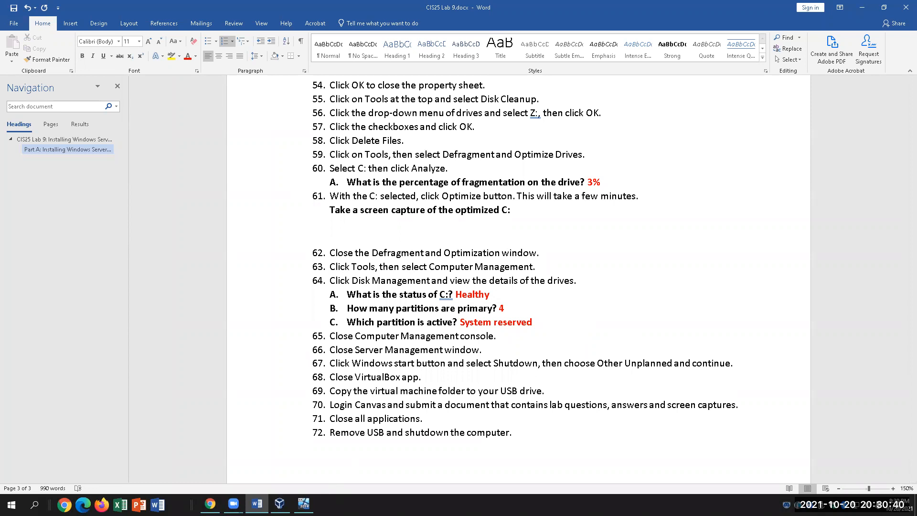
click(304, 503)
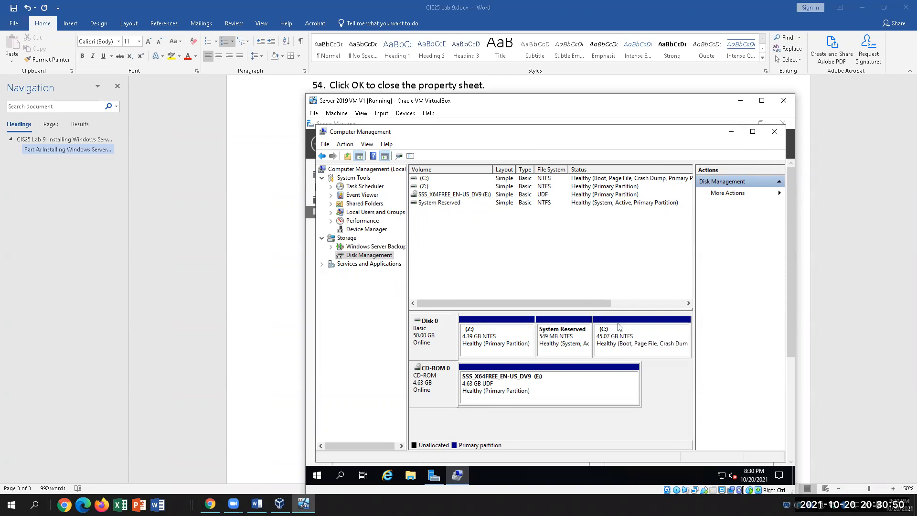
Select the Z: partition in the disk map and show its shrink, format and delete actions.
click(508, 341)
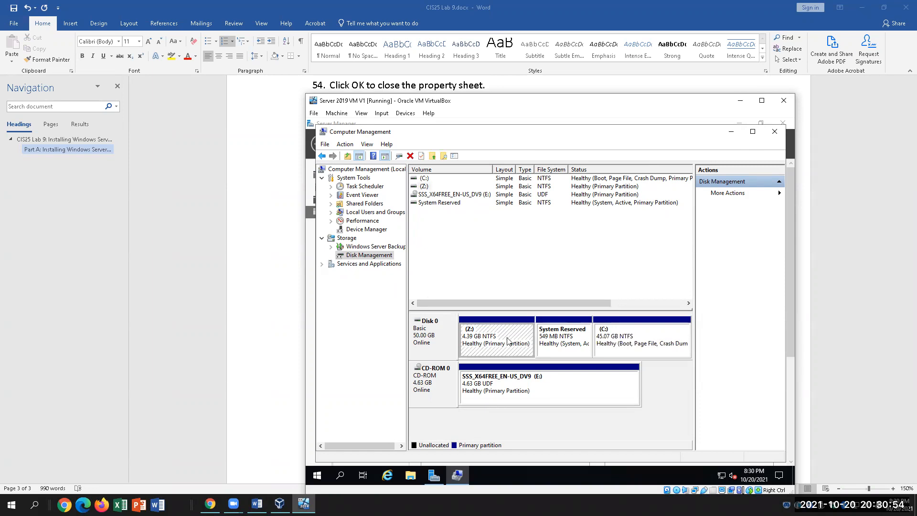
right_click(508, 340)
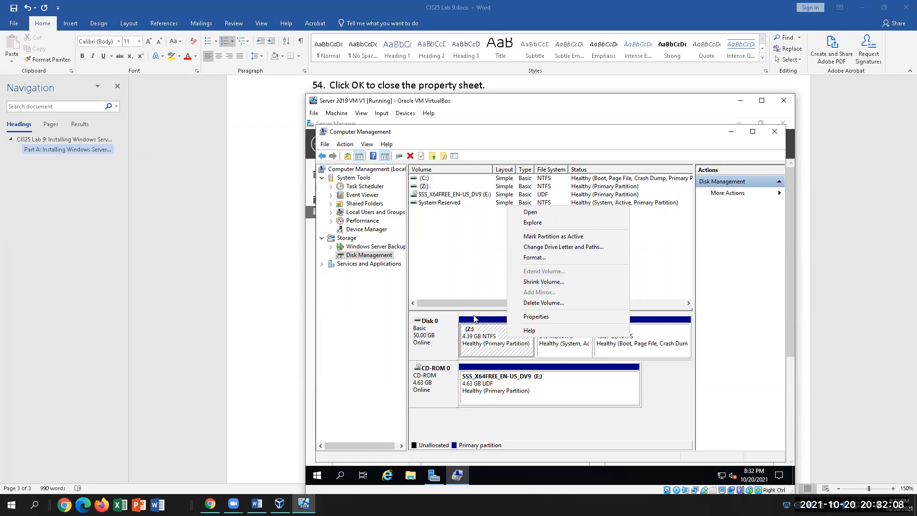
Dismiss the Z: actions menu and close Computer Management to reveal Server Manager's Volumes page.
click(477, 340)
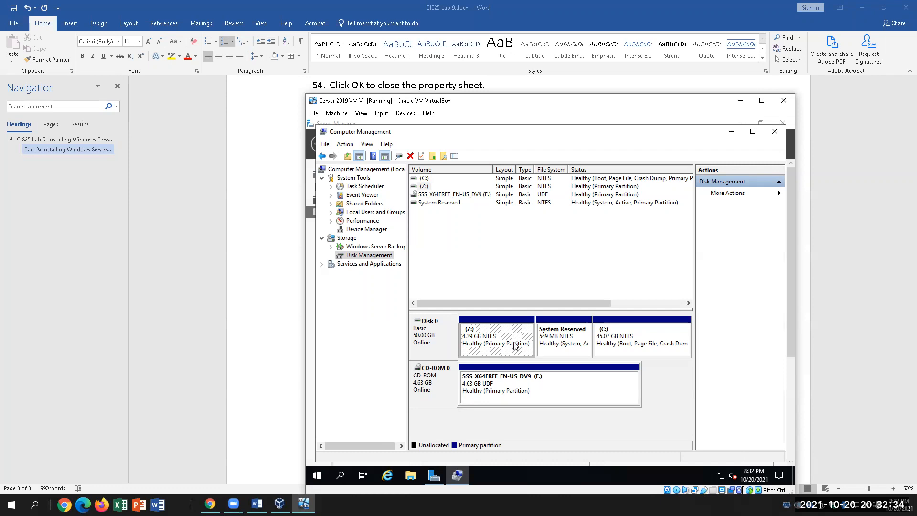
click(774, 131)
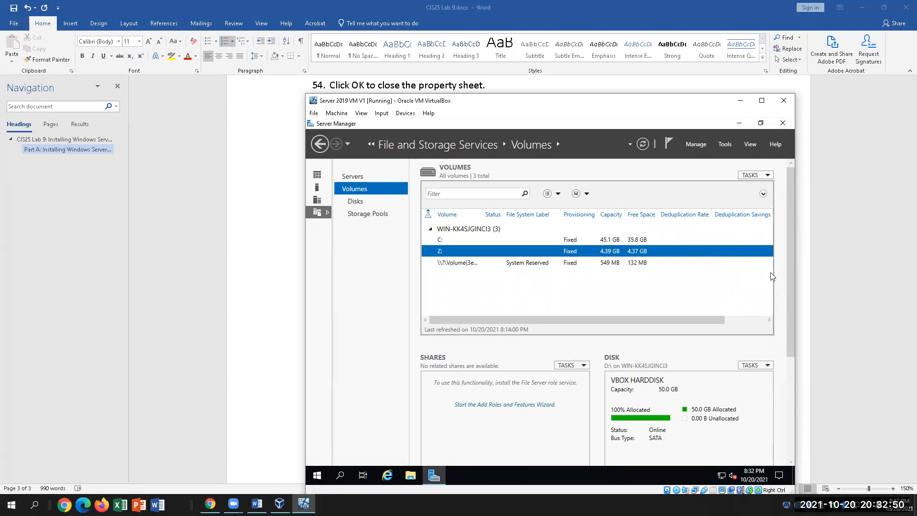
Close the Server Manager window to return to the VM's desktop.
click(782, 124)
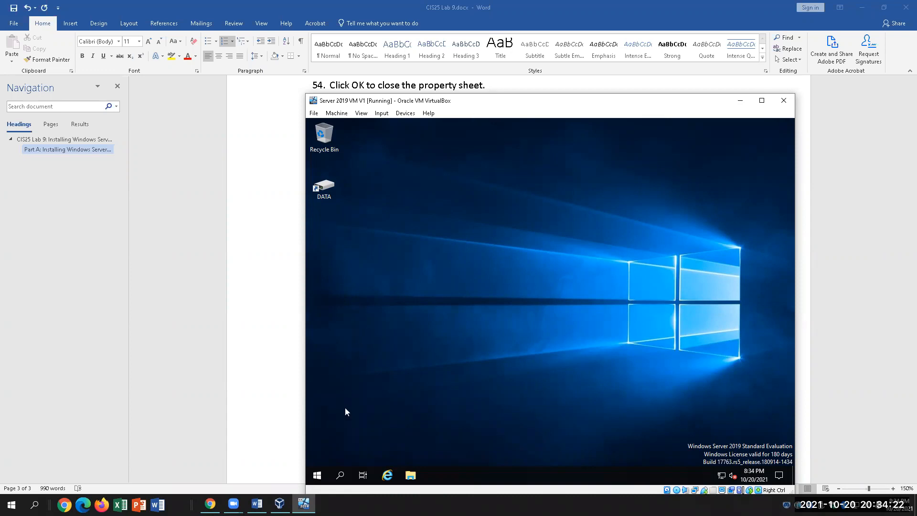
Shut down the VM from the Start menu with the reason Operating System: Recovery (Planned).
click(318, 472)
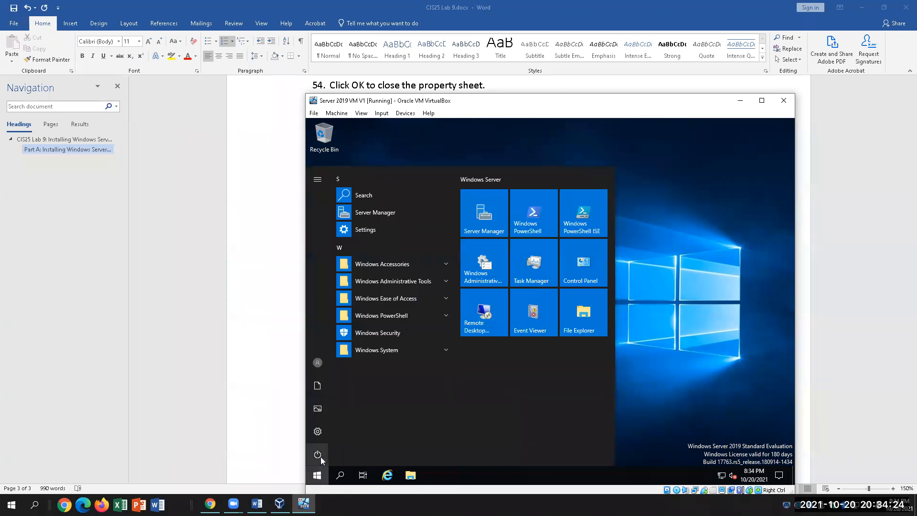
click(318, 455)
click(342, 413)
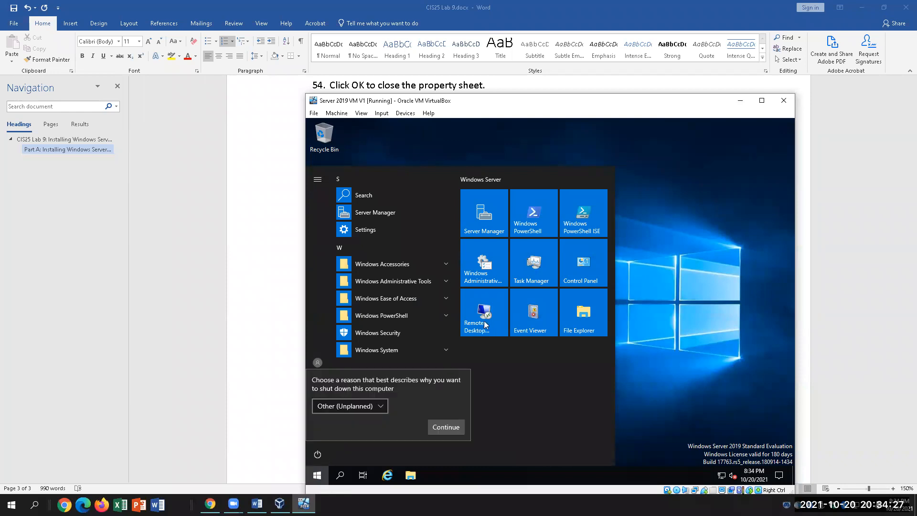
click(373, 406)
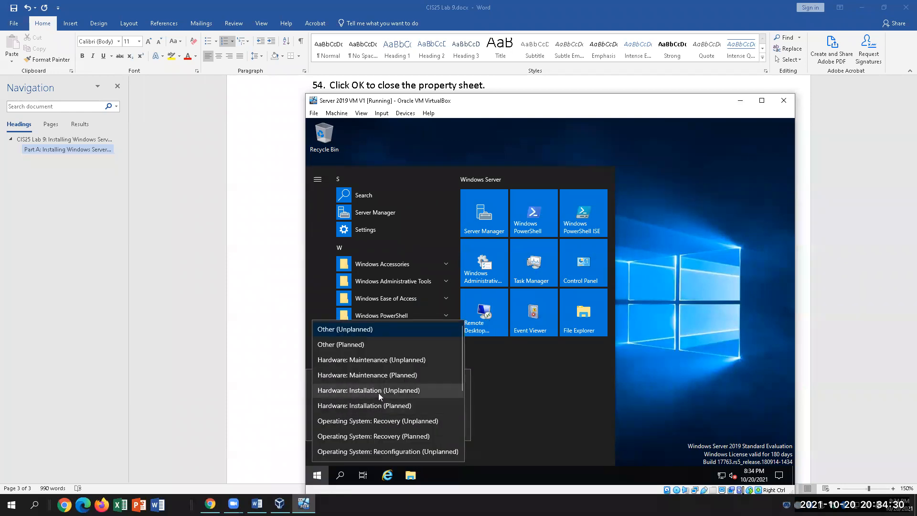
click(377, 435)
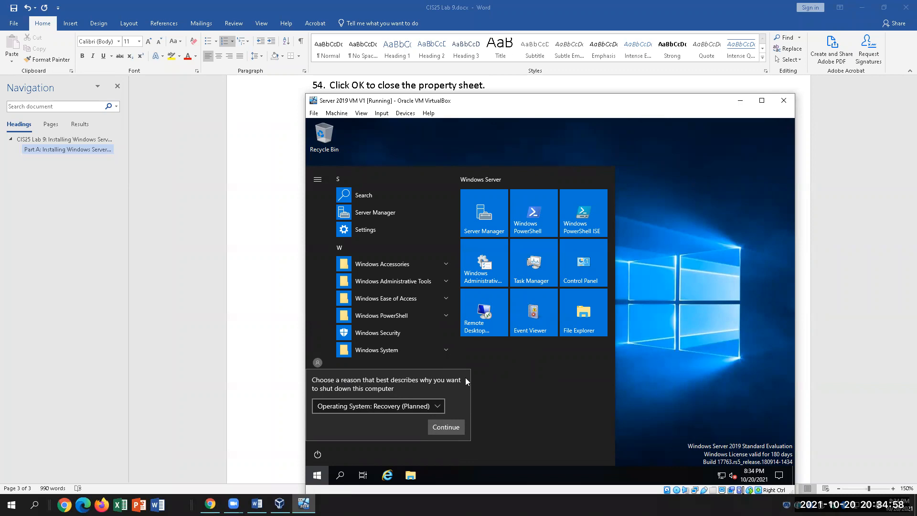
click(445, 426)
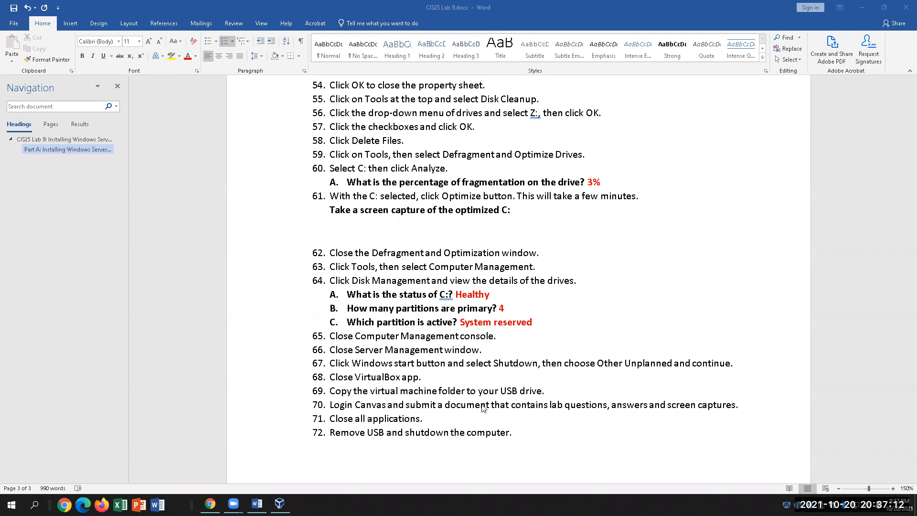
Scroll through the answered lab document, then switch to VirtualBox Manager showing Server 2019 VM V1 Powered Off.
scroll(606, 307, down, 3)
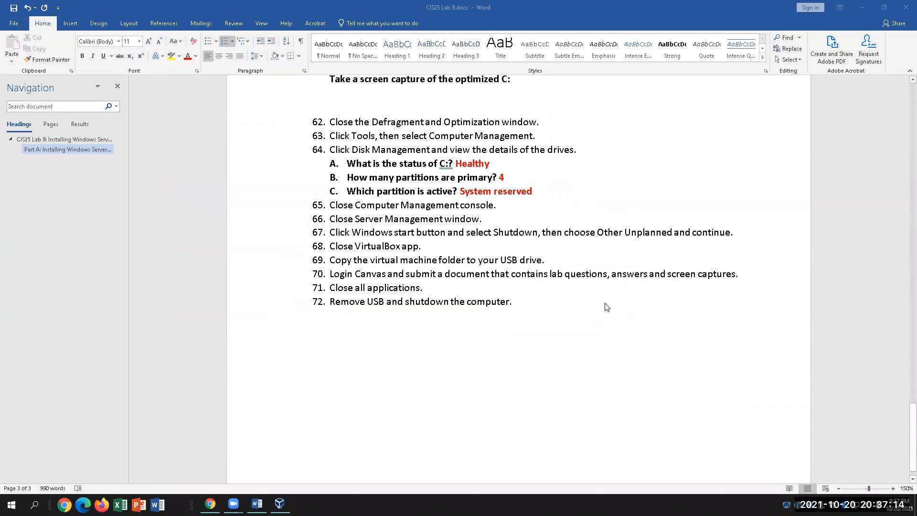
scroll(606, 307, up, 3)
scroll(607, 302, up, 3)
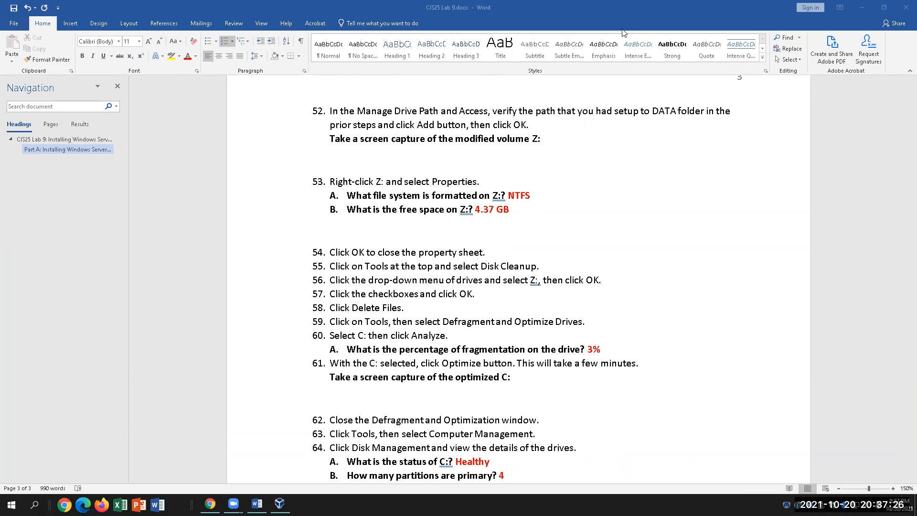
scroll(573, 131, down, 2)
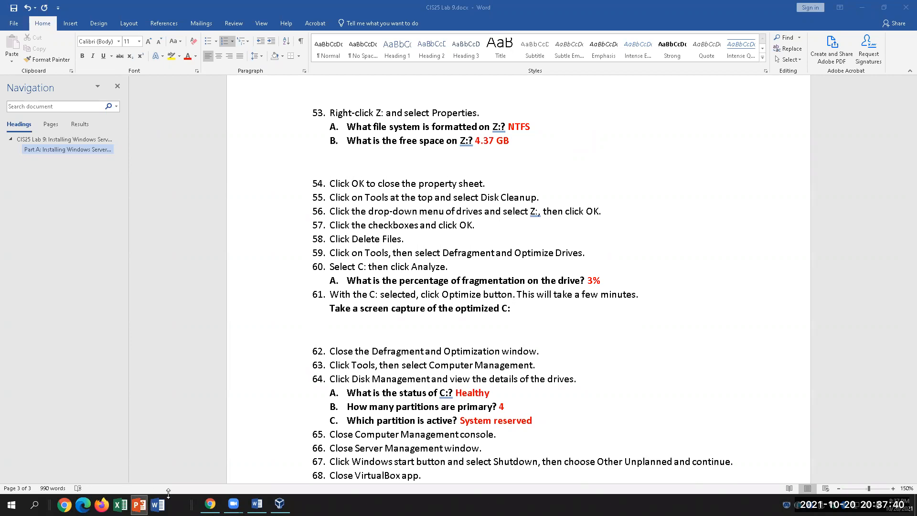
click(280, 504)
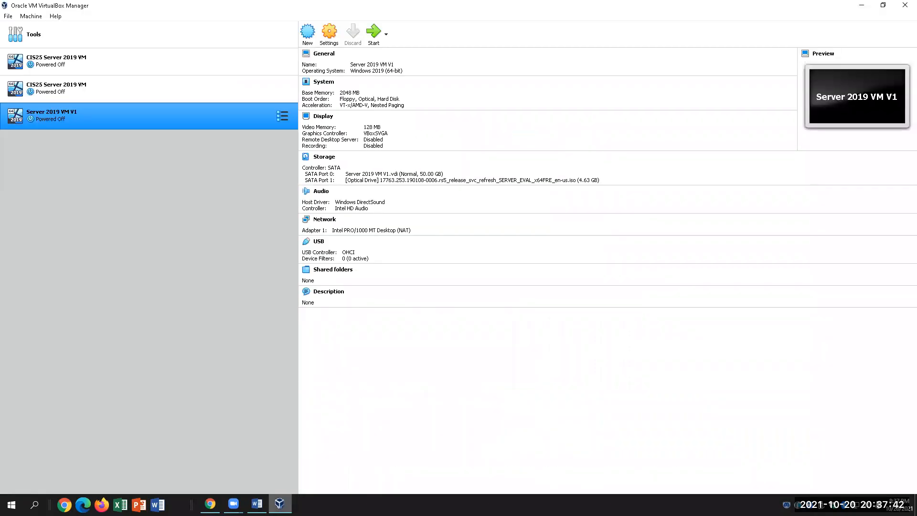